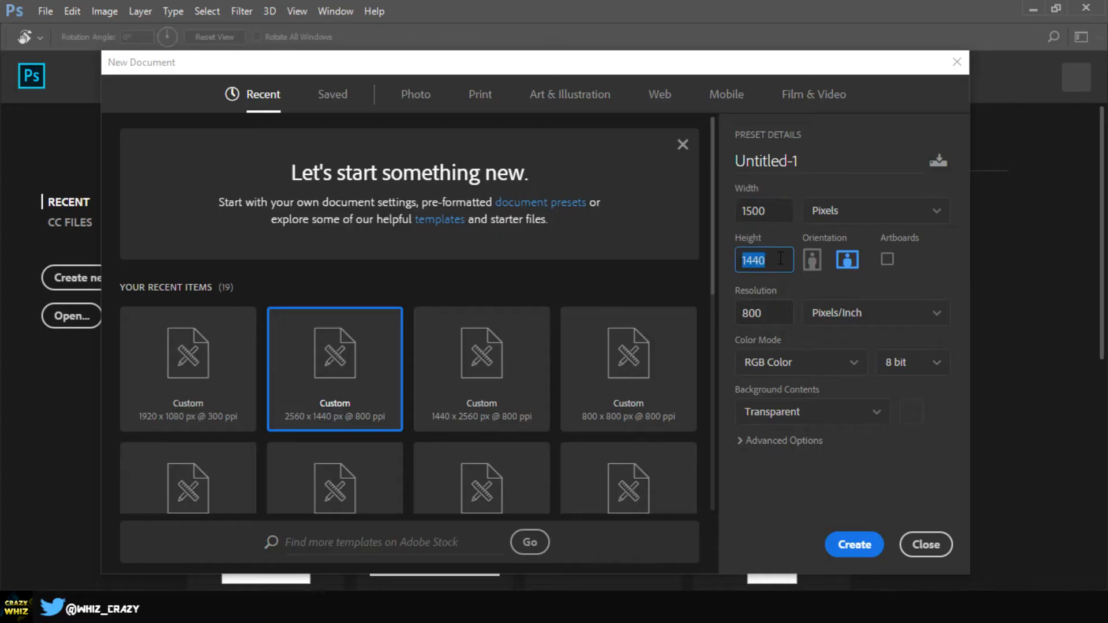
Create a new 1500×500 pixel document with Height 500 and a Transparent background
{"action": "left_click", "coordinate": [780, 260]}
{"action": "key", "text": "BackSpace"}
{"action": "key", "text": "BackSpace"}
{"action": "key", "text": "BackSpace"}
{"action": "key", "text": "BackSpace"}
{"action": "type", "text": "500"}
{"action": "left_click", "coordinate": [843, 412]}
{"action": "left_click", "coordinate": [844, 416]}
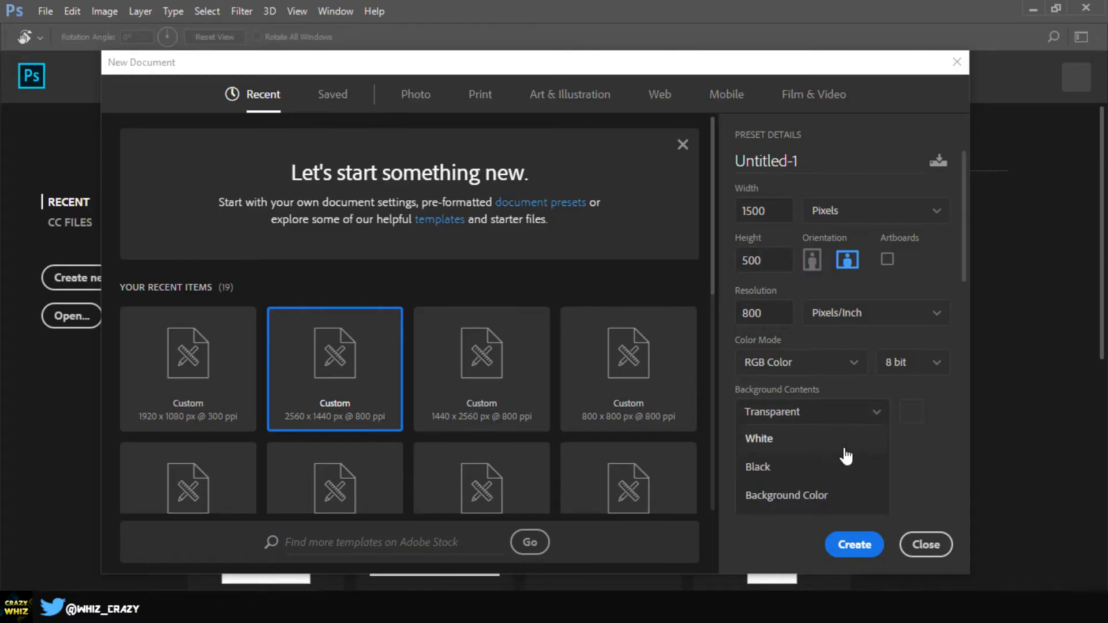
{"action": "scroll", "coordinate": [846, 453], "scroll_direction": "down", "scroll_amount": 1}
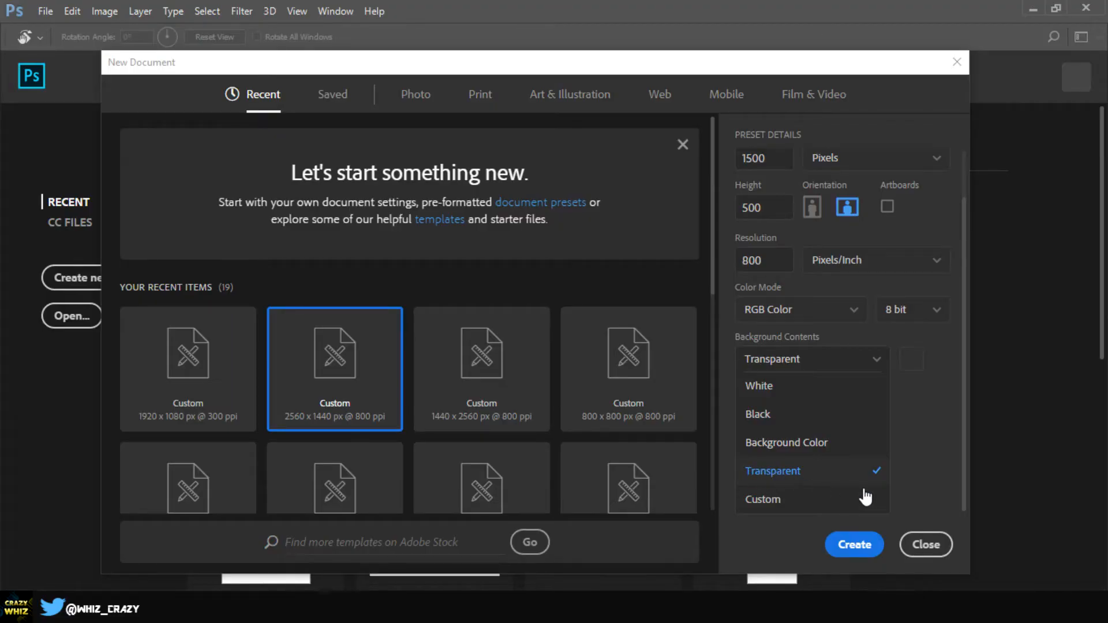
{"action": "left_click", "coordinate": [963, 484]}
{"action": "left_click", "coordinate": [840, 543]}
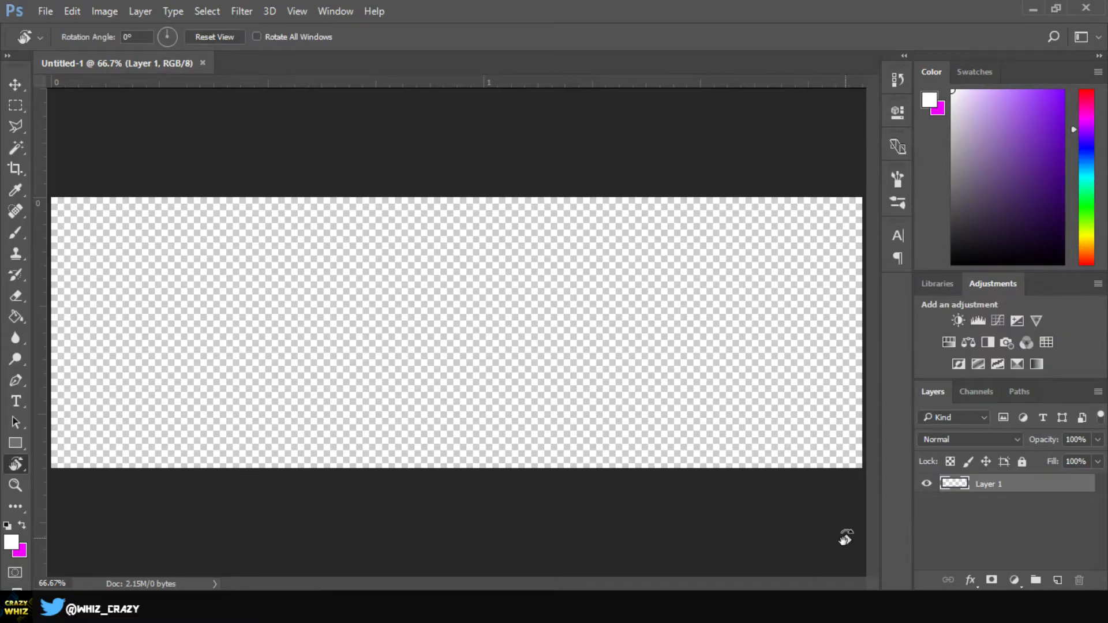
Select the Move tool with the V shortcut
{"action": "key", "text": "v"}
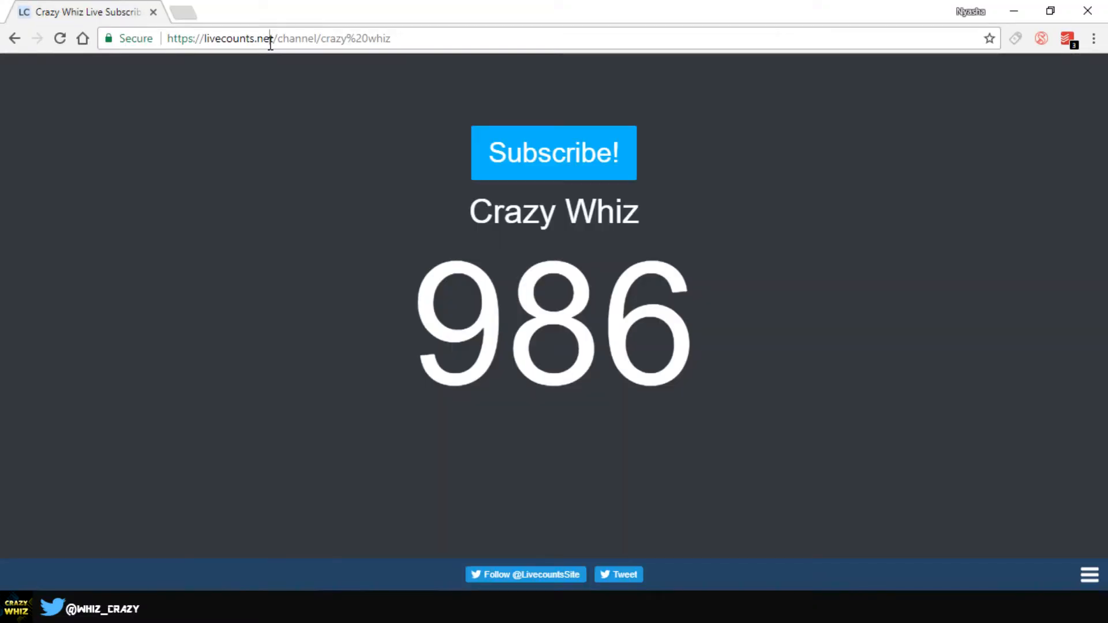
Search Google for 'abstract tech background' and show only image results
{"action": "left_click", "coordinate": [269, 38]}
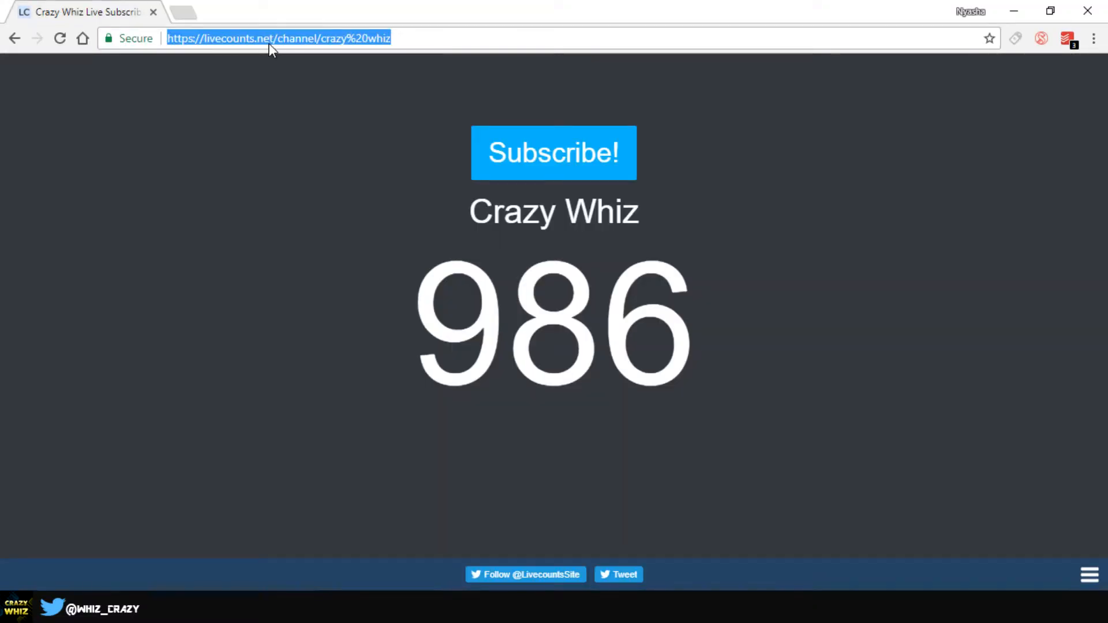
{"action": "type", "text": "abstract"}
{"action": "key", "text": "Down"}
{"action": "key", "text": "Return"}
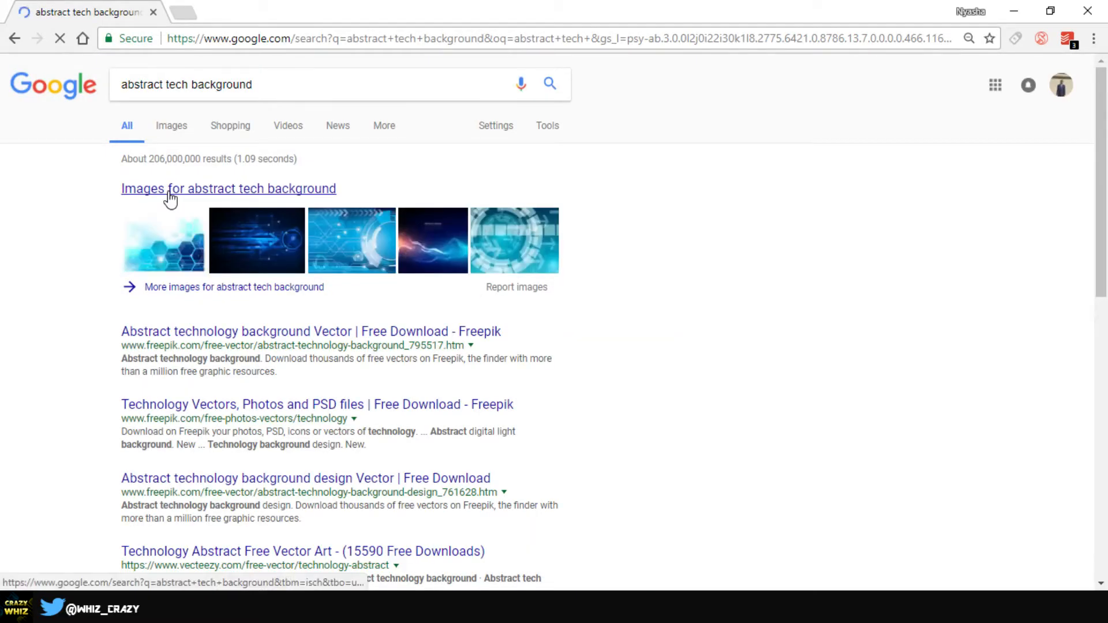
{"action": "left_click", "coordinate": [169, 132]}
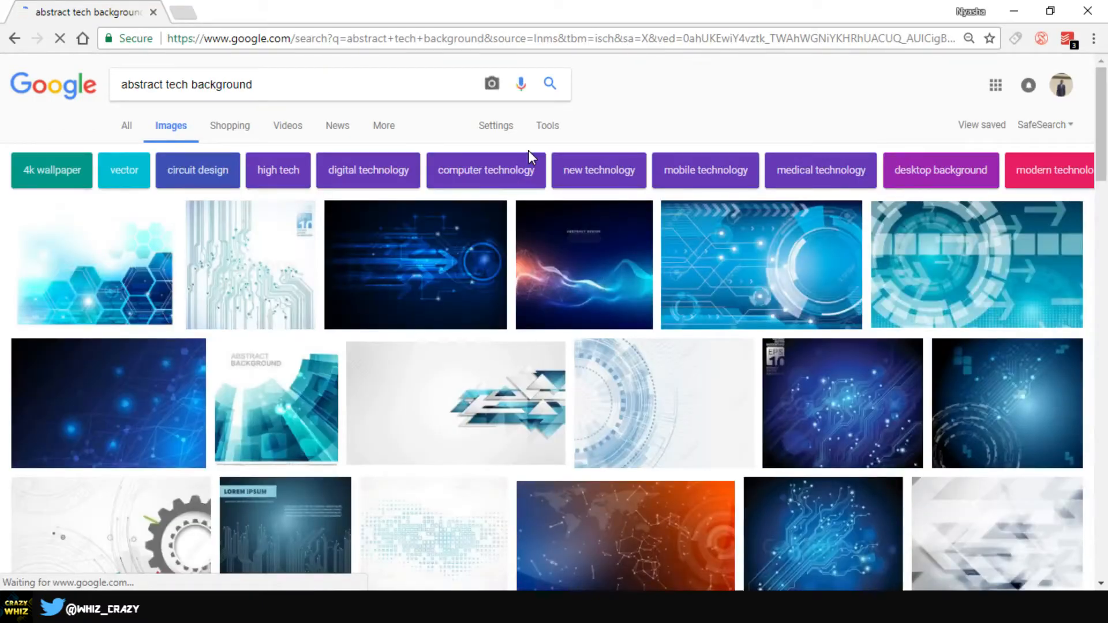
Browse the image results to find the purple network world-map background
{"action": "scroll", "coordinate": [719, 371], "scroll_direction": "down", "scroll_amount": 2}
{"action": "scroll", "coordinate": [720, 372], "scroll_direction": "down", "scroll_amount": 1}
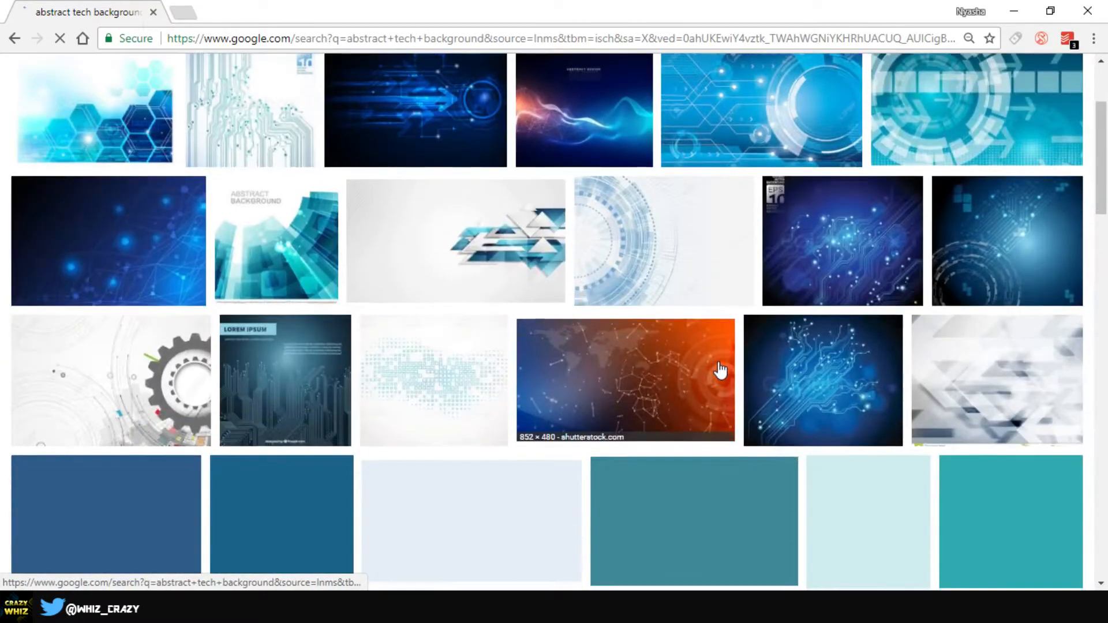
{"action": "scroll", "coordinate": [601, 281], "scroll_direction": "up", "scroll_amount": 3}
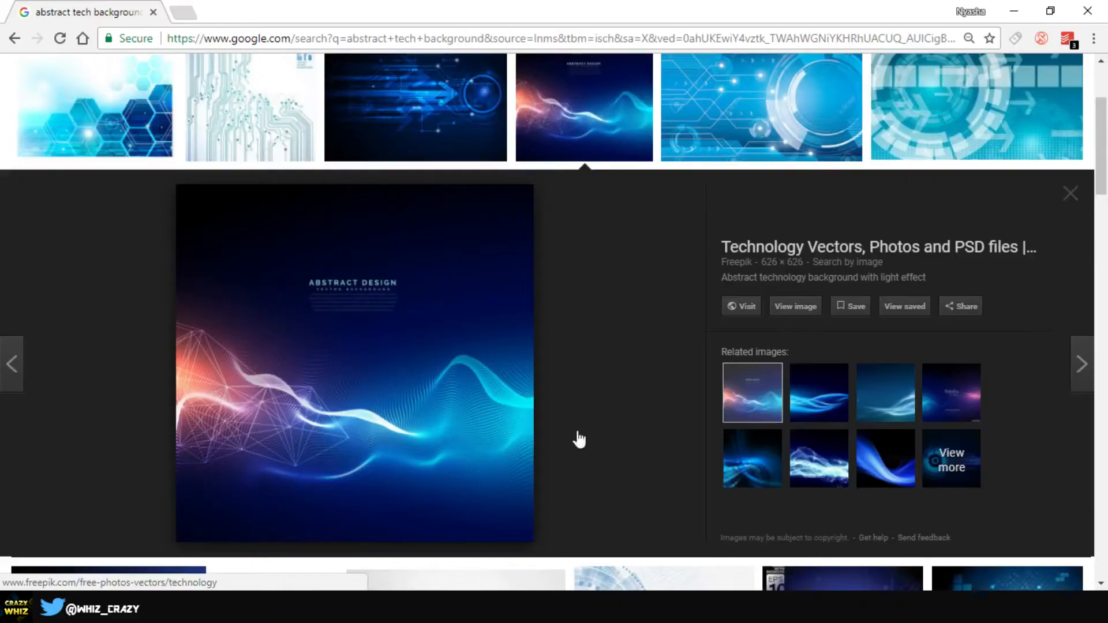
{"action": "scroll", "coordinate": [715, 462], "scroll_direction": "down", "scroll_amount": 3}
{"action": "scroll", "coordinate": [716, 459], "scroll_direction": "up", "scroll_amount": 4}
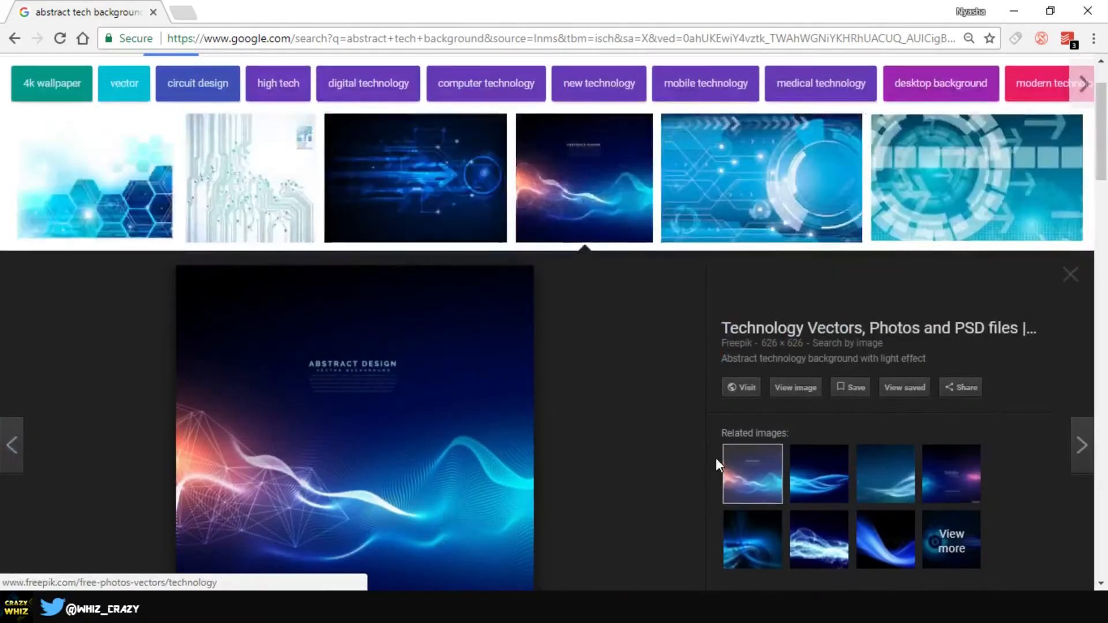
{"action": "scroll", "coordinate": [716, 459], "scroll_direction": "down", "scroll_amount": 8}
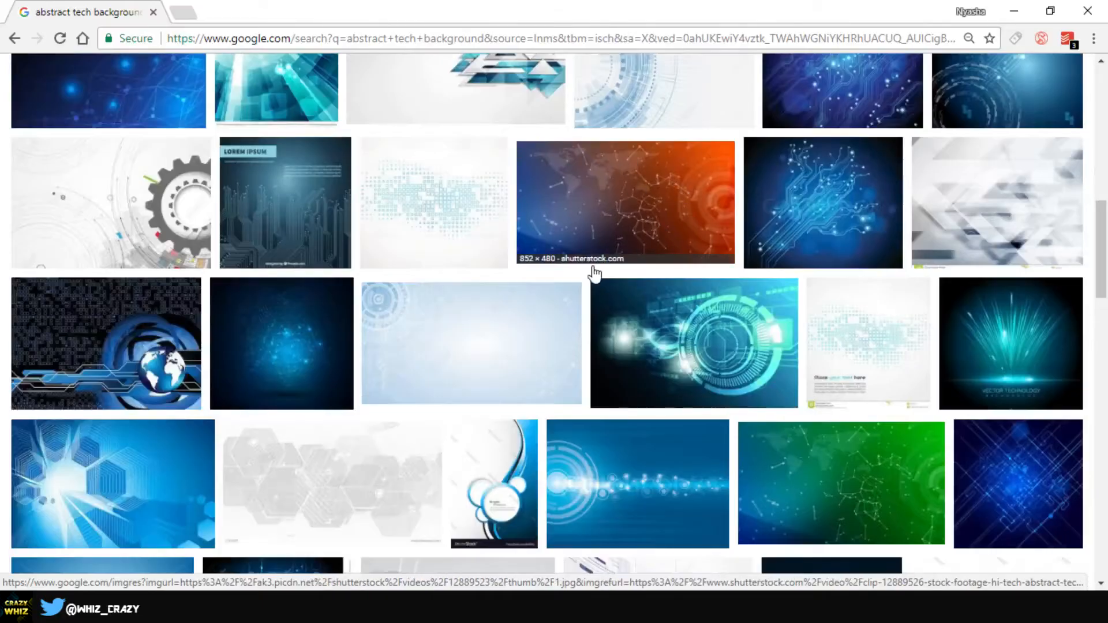
{"action": "scroll", "coordinate": [595, 271], "scroll_direction": "down", "scroll_amount": 4}
{"action": "scroll", "coordinate": [597, 286], "scroll_direction": "down", "scroll_amount": 1}
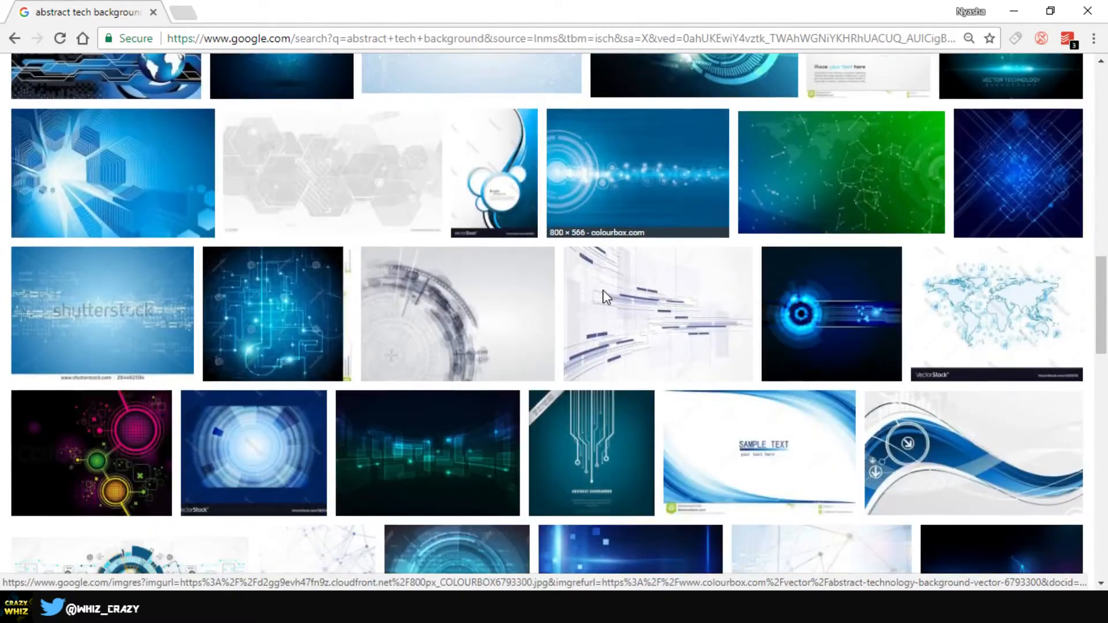
{"action": "scroll", "coordinate": [603, 297], "scroll_direction": "down", "scroll_amount": 5}
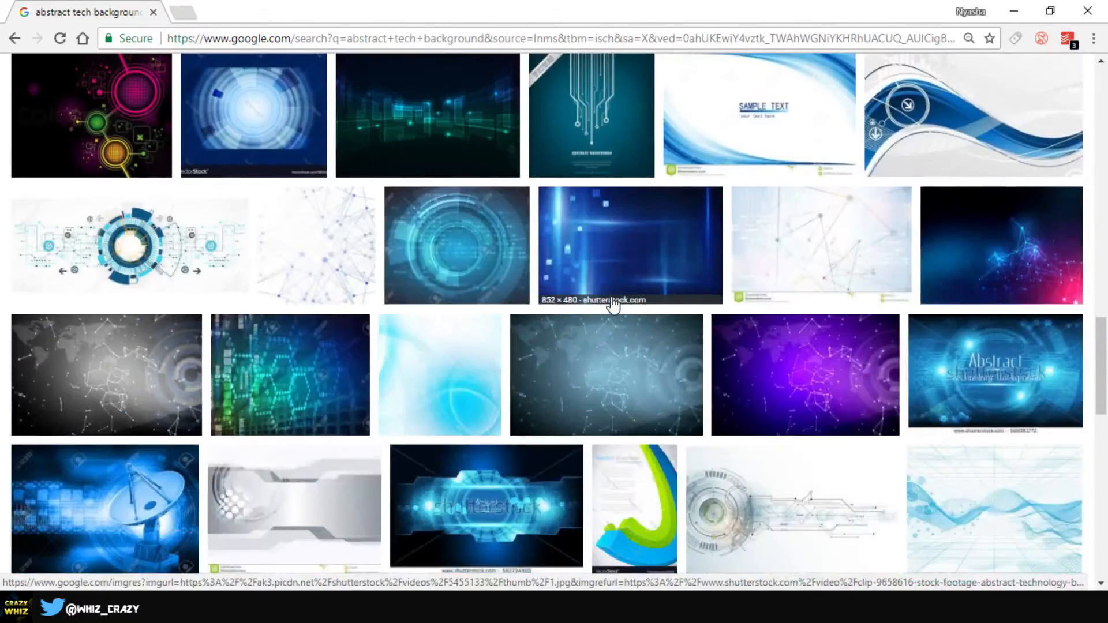
{"action": "scroll", "coordinate": [617, 307], "scroll_direction": "down", "scroll_amount": 3}
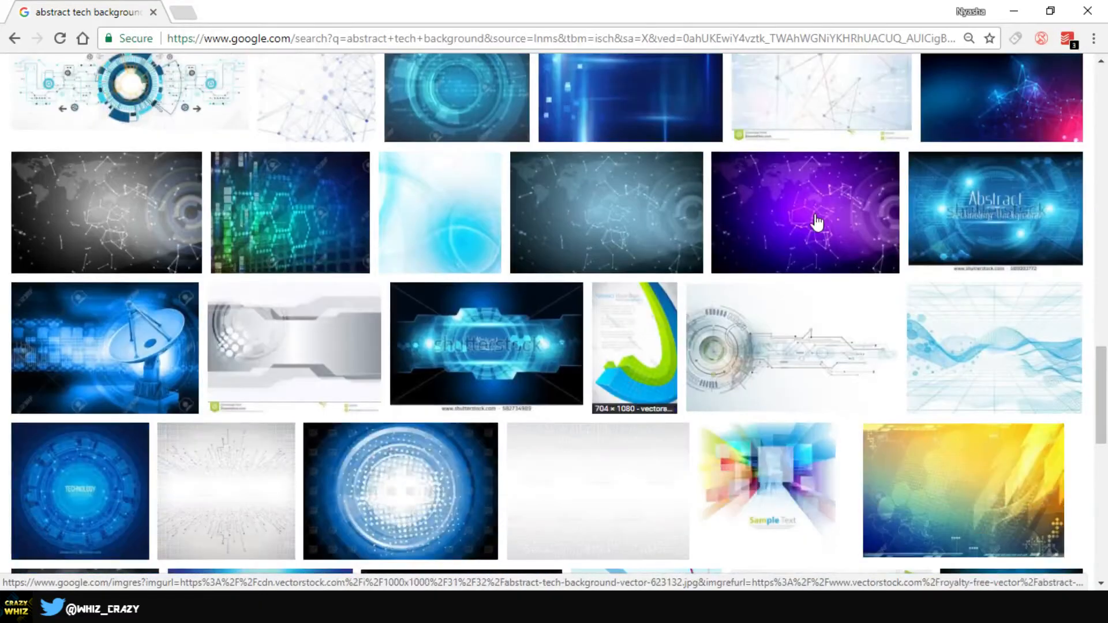
{"action": "scroll", "coordinate": [607, 287], "scroll_direction": "down", "scroll_amount": 4}
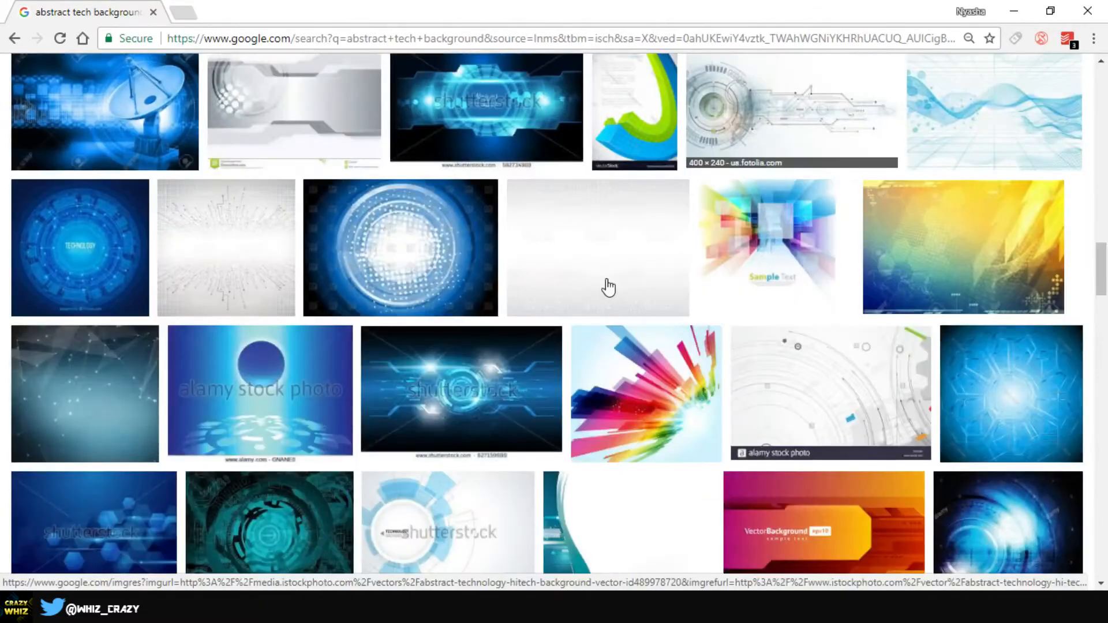
{"action": "scroll", "coordinate": [663, 271], "scroll_direction": "up", "scroll_amount": 1}
{"action": "scroll", "coordinate": [664, 271], "scroll_direction": "up", "scroll_amount": 1}
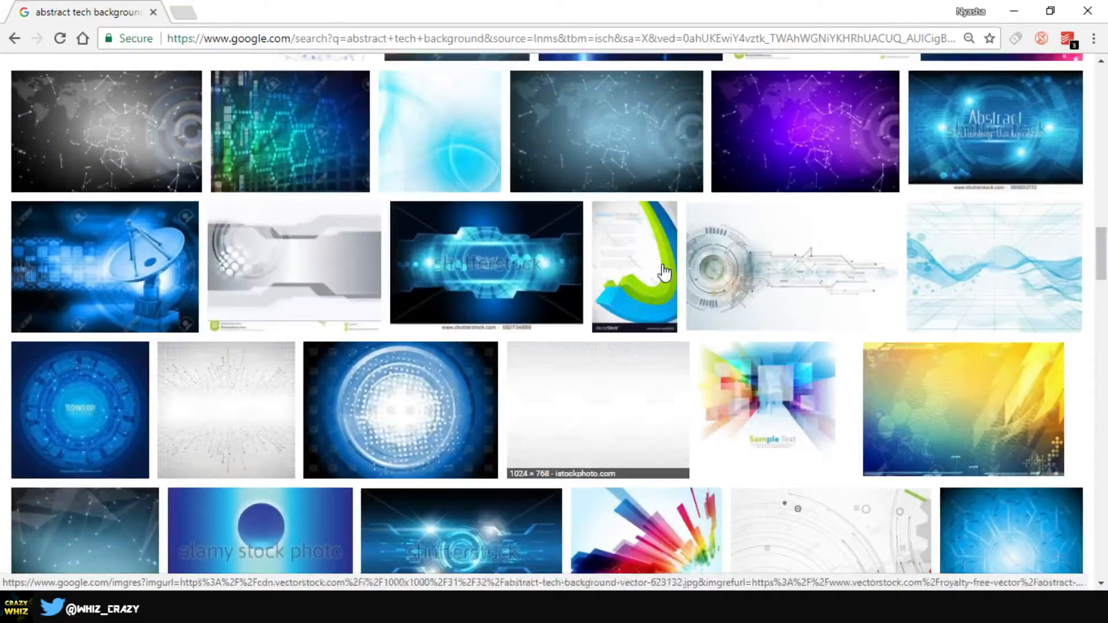
Save the purple hi-tech world-map image as a JPG to the Desktop, then return to Photoshop
{"action": "left_click", "coordinate": [788, 135]}
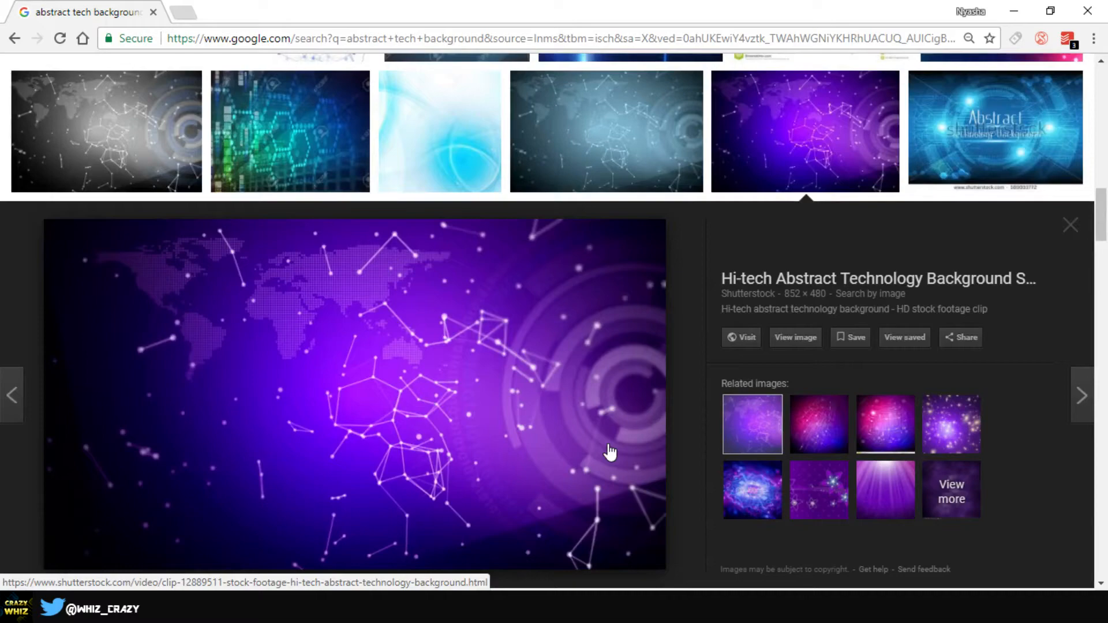
{"action": "right_click", "coordinate": [474, 369]}
{"action": "left_click", "coordinate": [558, 233]}
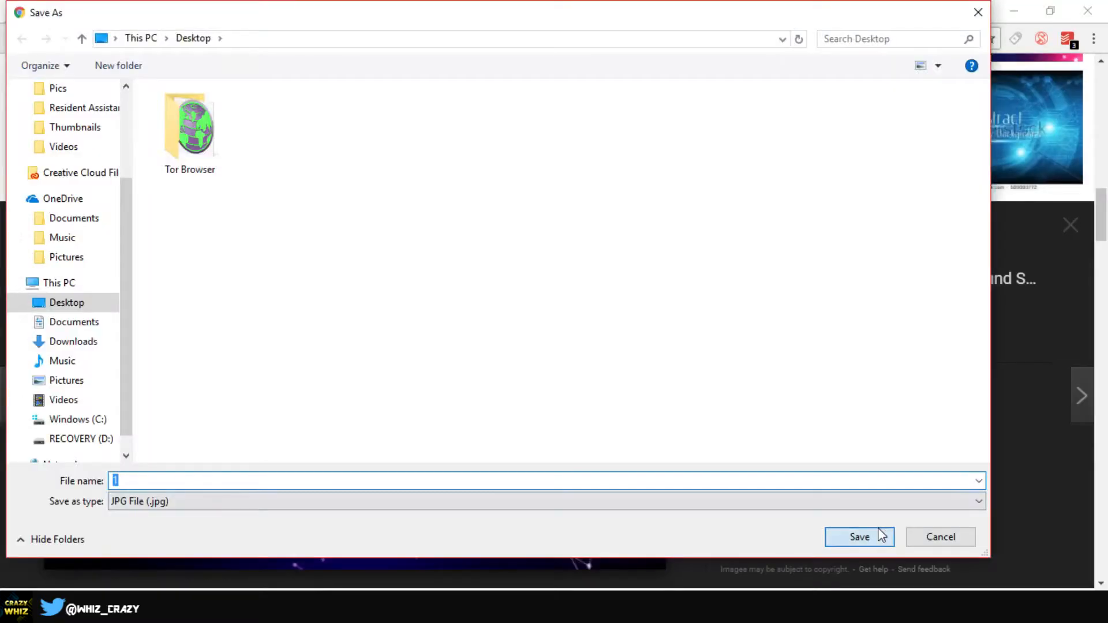
{"action": "left_click", "coordinate": [876, 536]}
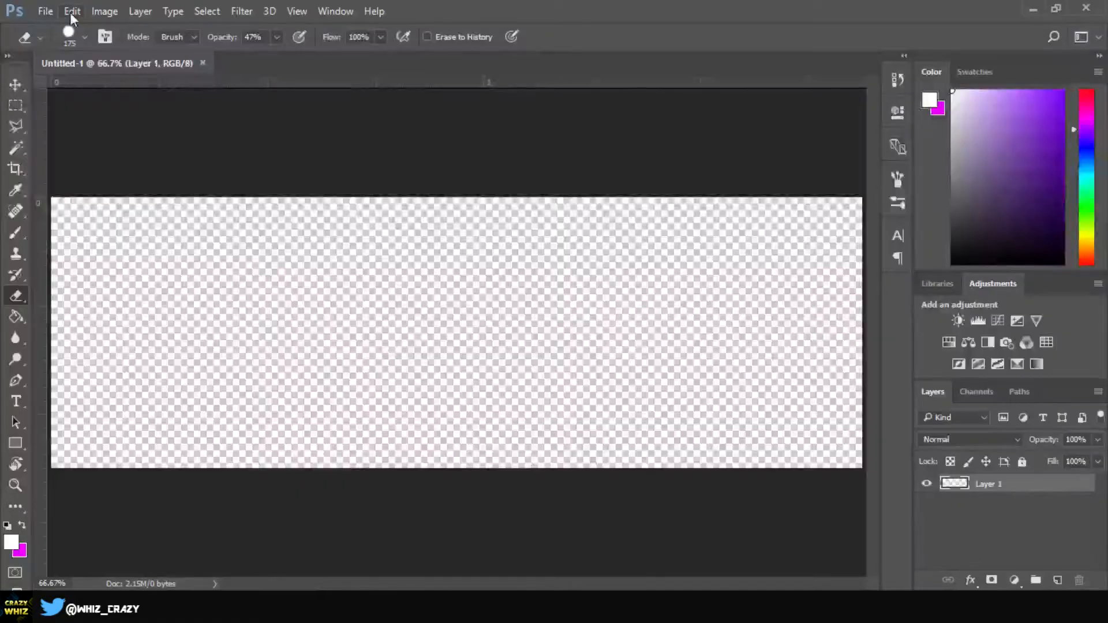
{"action": "left_click", "coordinate": [43, 11]}
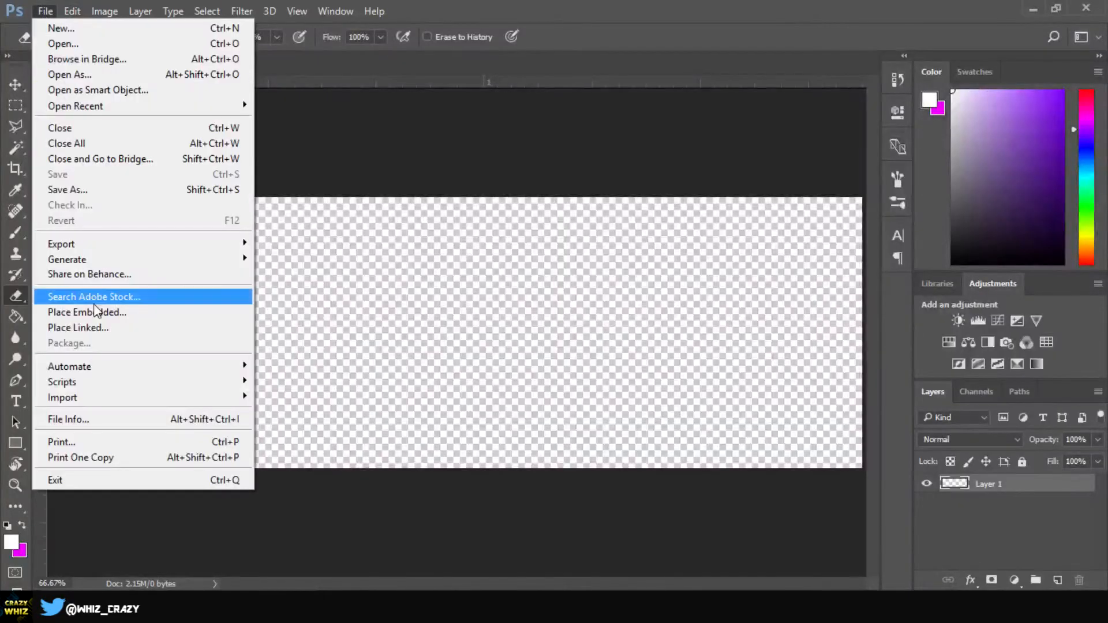
Place the saved purple image and scale it to about 21.3% to fill the 1500×500 canvas
{"action": "left_click", "coordinate": [93, 312]}
{"action": "double_click", "coordinate": [282, 137]}
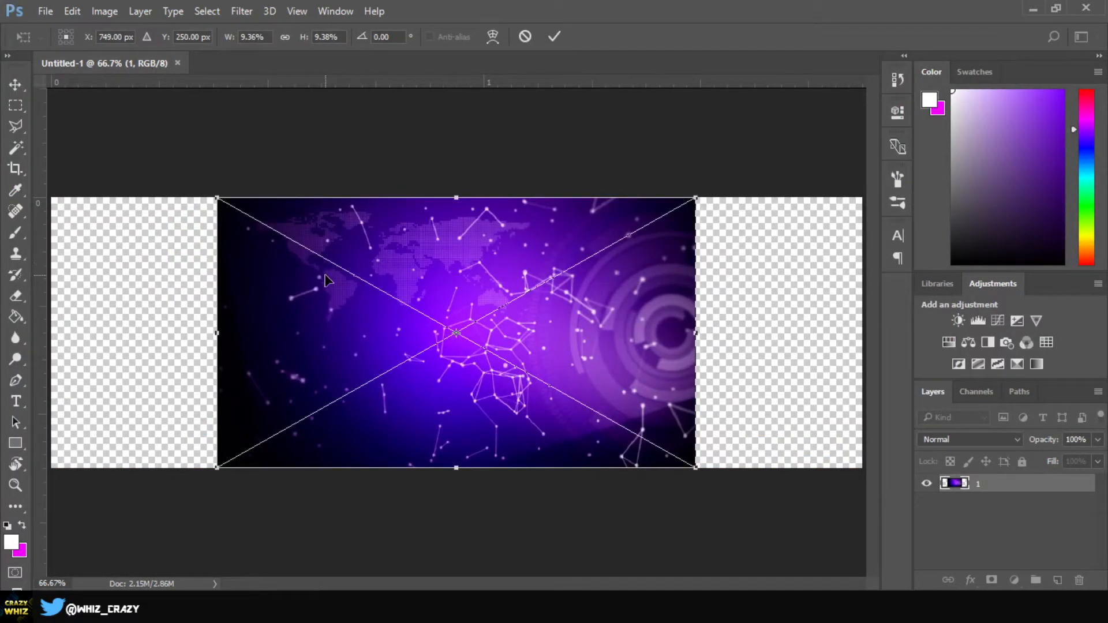
{"action": "scroll", "coordinate": [341, 309], "scroll_direction": "down", "scroll_amount": 3}
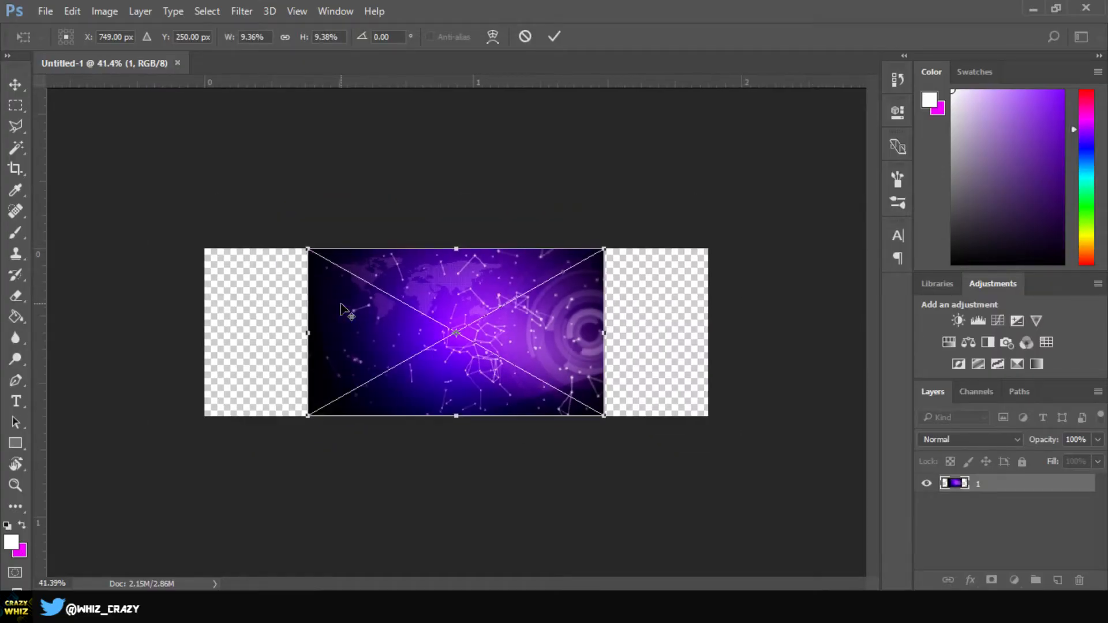
{"action": "scroll", "coordinate": [340, 309], "scroll_direction": "down", "scroll_amount": 1}
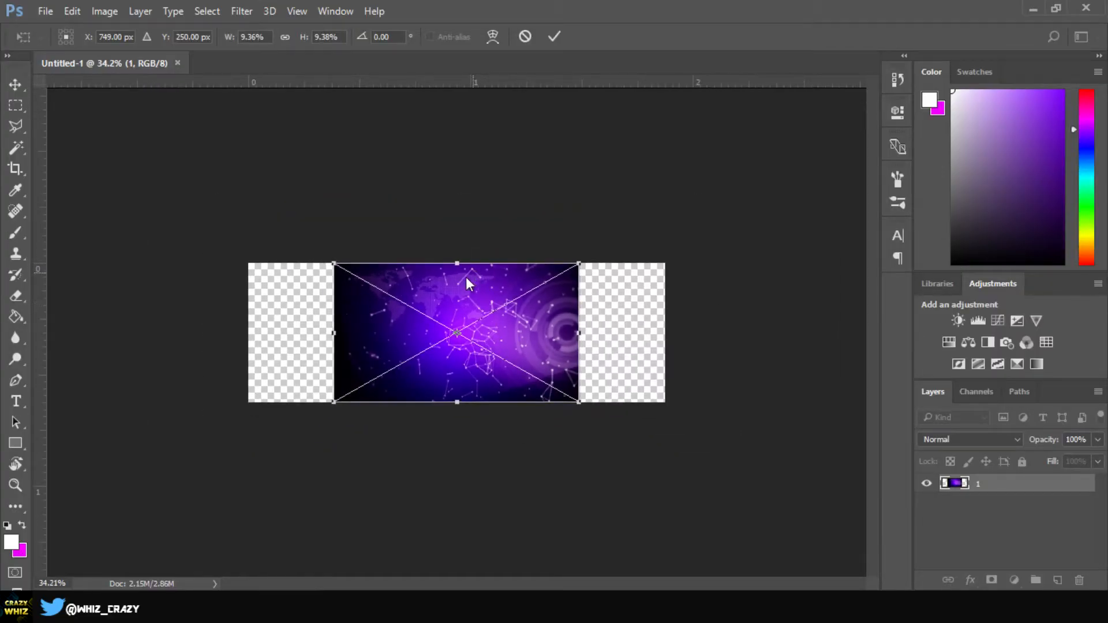
{"action": "left_click_drag", "start_coordinate": [581, 264], "coordinate": [777, 178]}
{"action": "left_click_drag", "start_coordinate": [589, 311], "coordinate": [506, 370]}
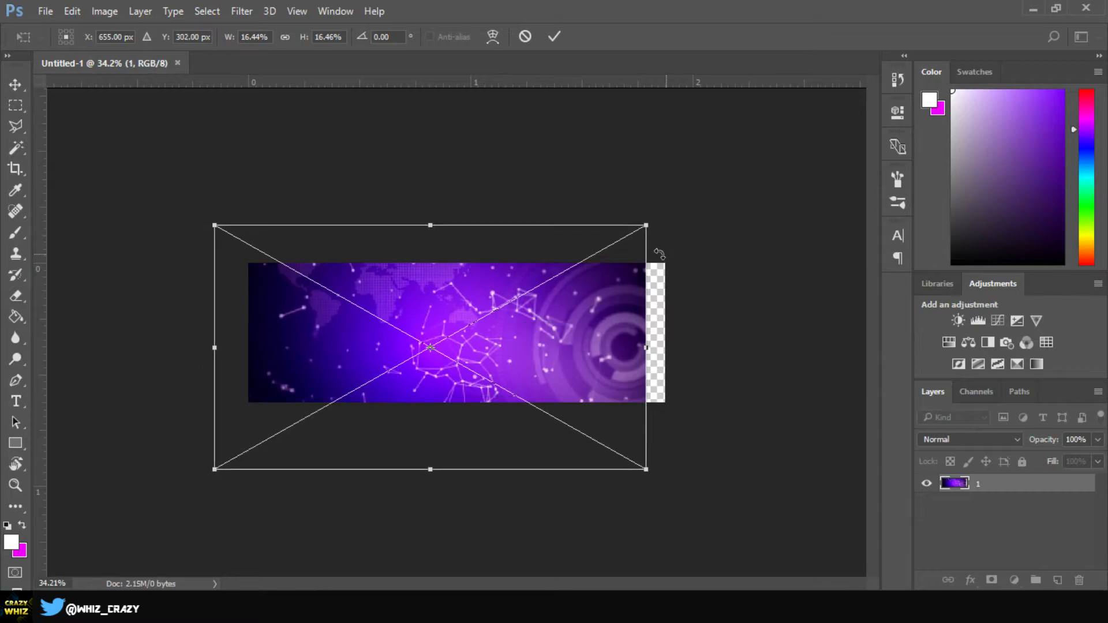
{"action": "left_click_drag", "start_coordinate": [649, 227], "coordinate": [789, 172]}
{"action": "left_click_drag", "start_coordinate": [558, 313], "coordinate": [549, 339]}
{"action": "key", "text": "Return"}
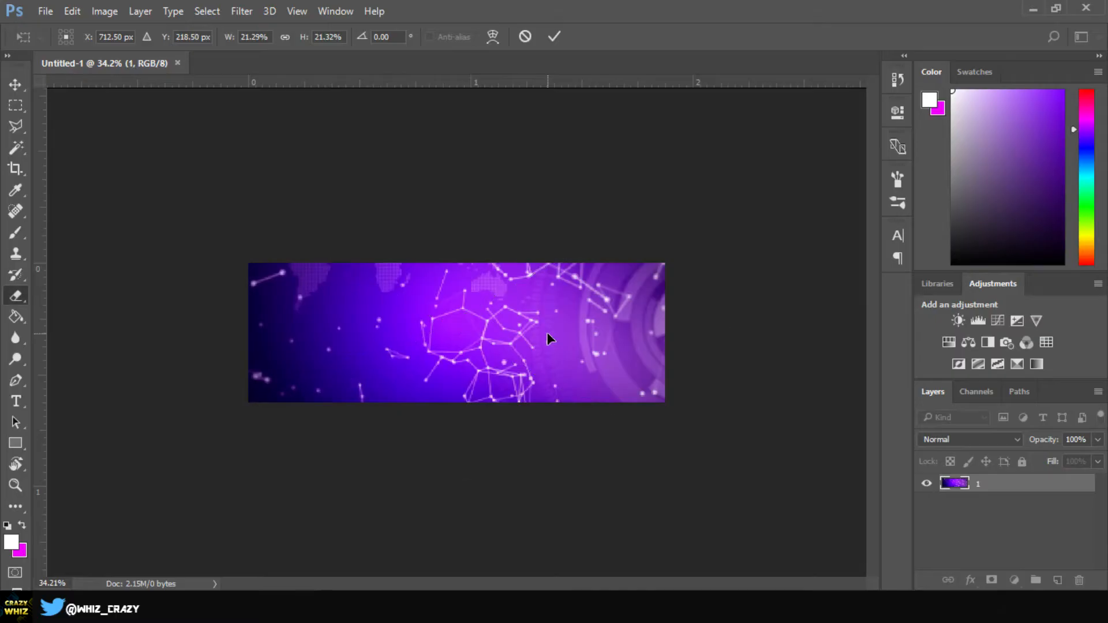
Zoom in on the committed Bg background and select the Move tool
{"action": "key", "text": "e"}
{"action": "key", "text": "ctrl+plus"}
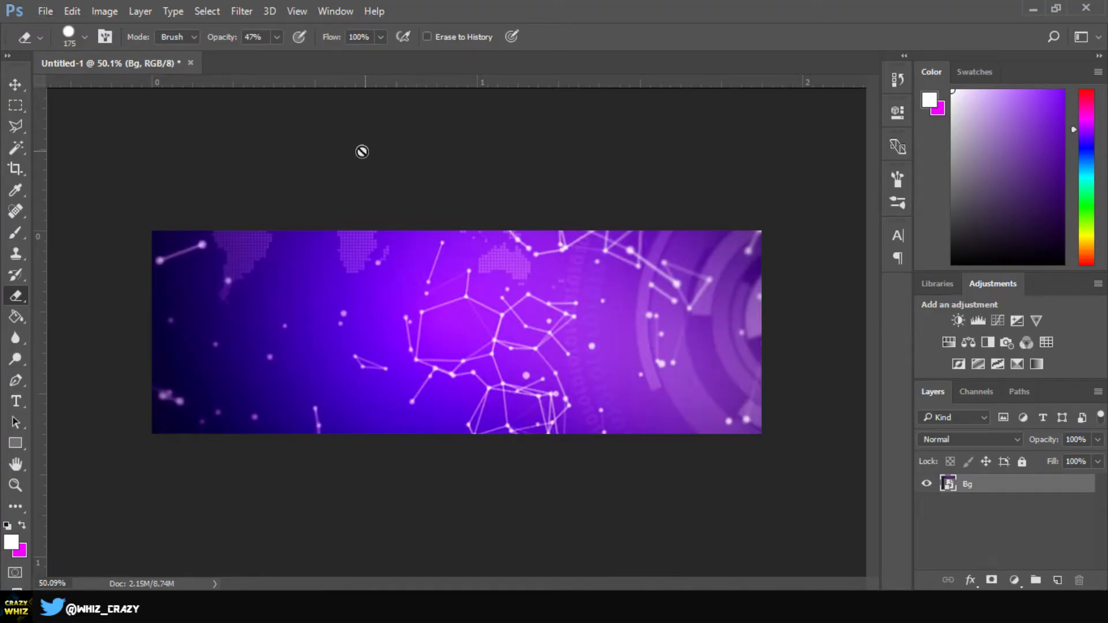
{"action": "left_click", "coordinate": [15, 84]}
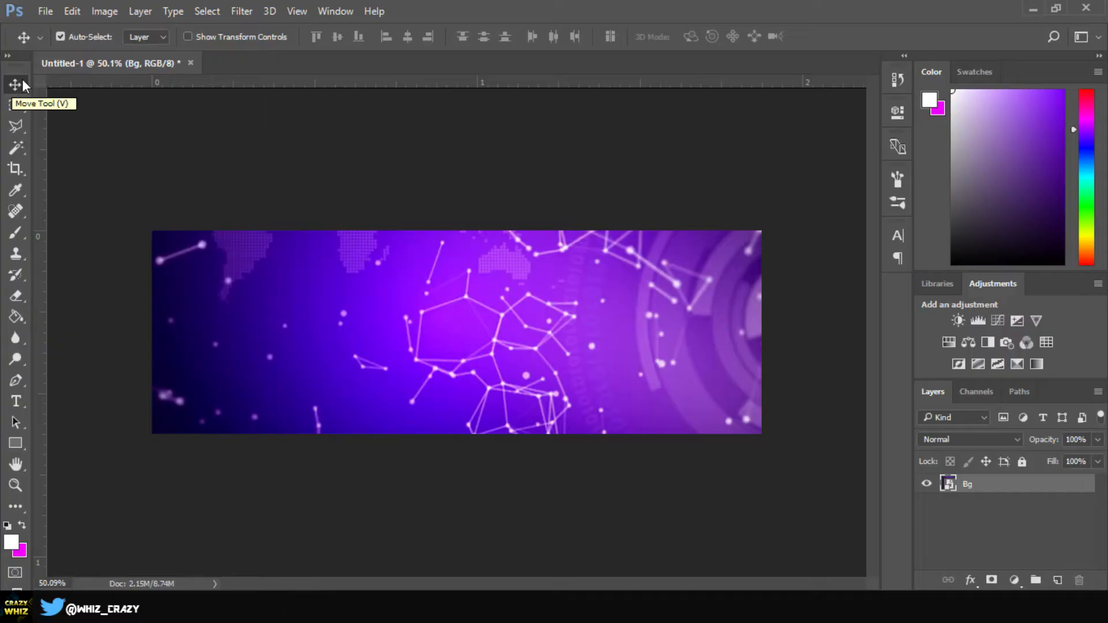
Add a Hue/Saturation adjustment set to Hue +110, Saturation 70, Lightness -37
{"action": "left_click", "coordinate": [947, 343]}
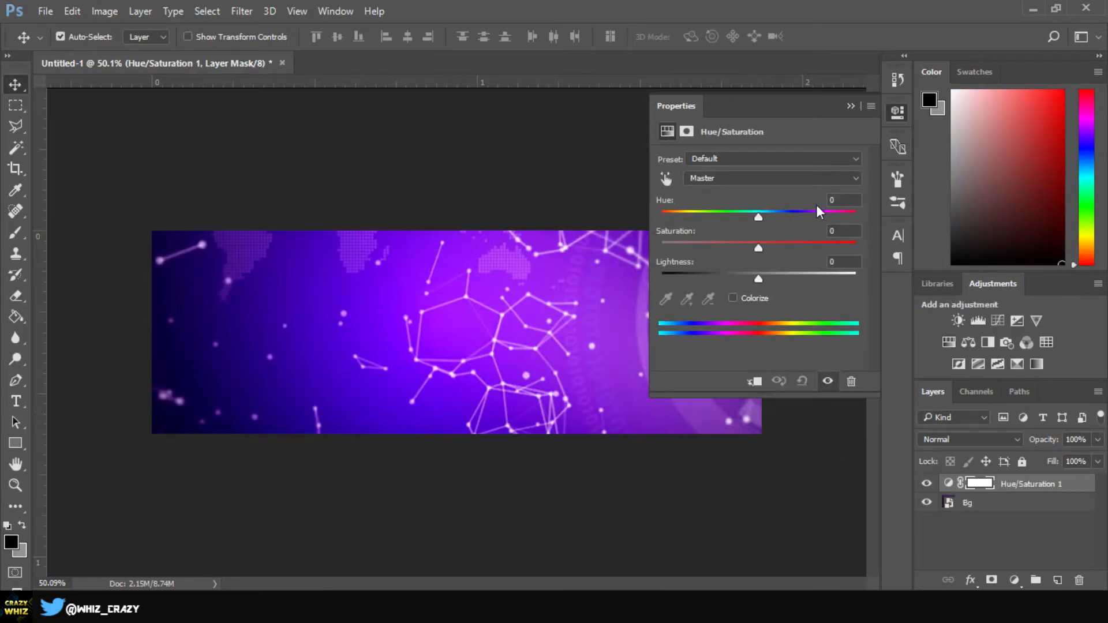
{"action": "left_click_drag", "start_coordinate": [762, 218], "coordinate": [829, 216]}
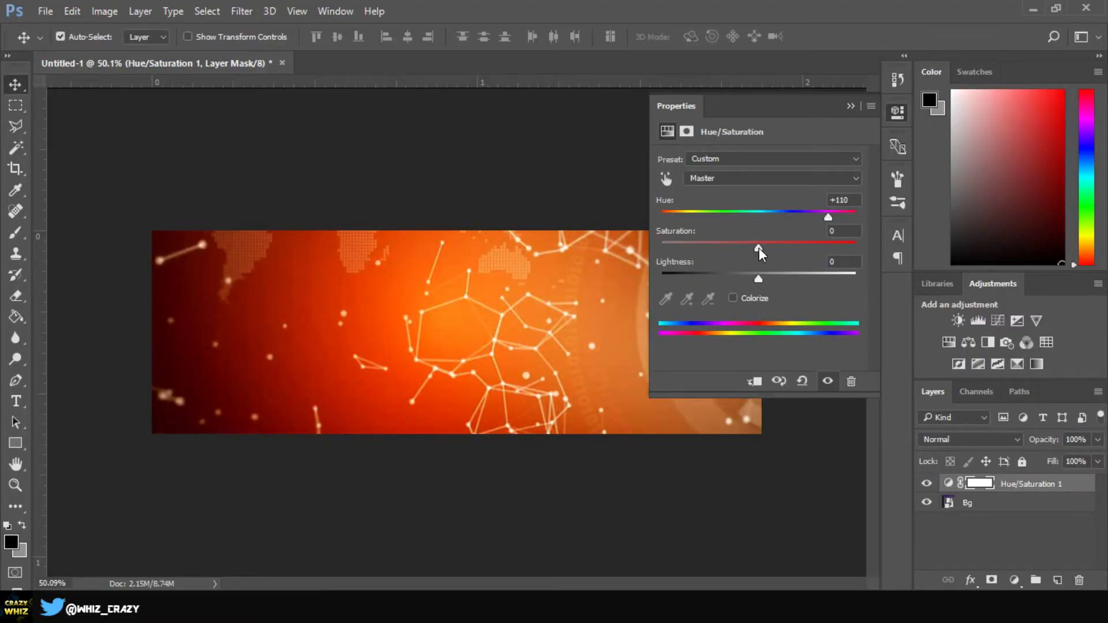
{"action": "left_click_drag", "start_coordinate": [760, 248], "coordinate": [900, 251]}
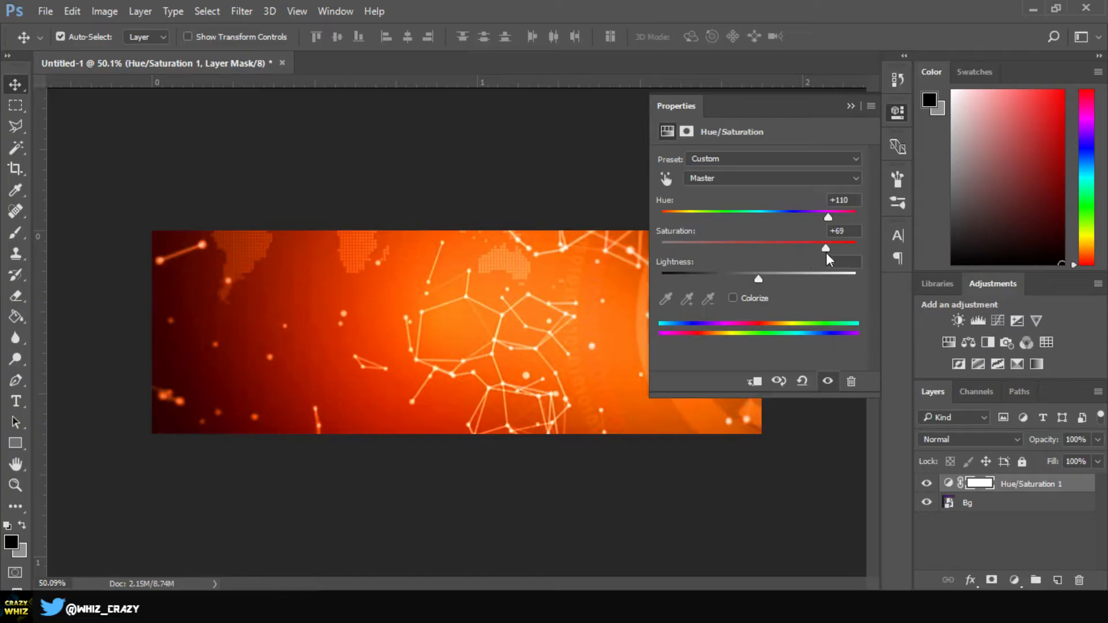
{"action": "left_click", "coordinate": [847, 231]}
{"action": "type", "text": "70"}
{"action": "left_click_drag", "start_coordinate": [757, 279], "coordinate": [728, 279]}
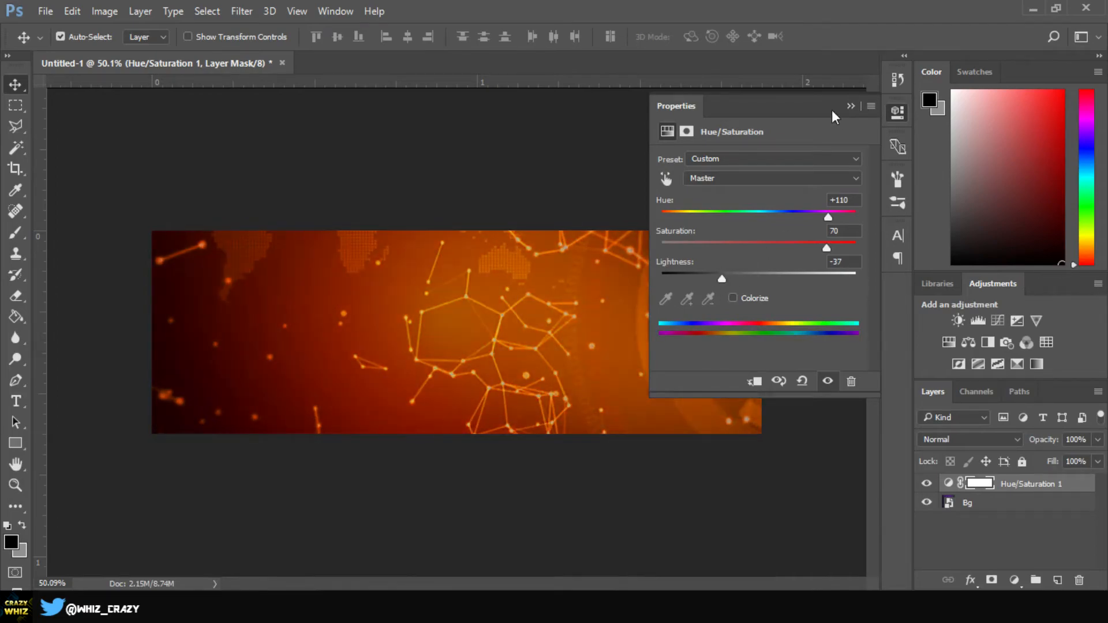
{"action": "left_click", "coordinate": [851, 106]}
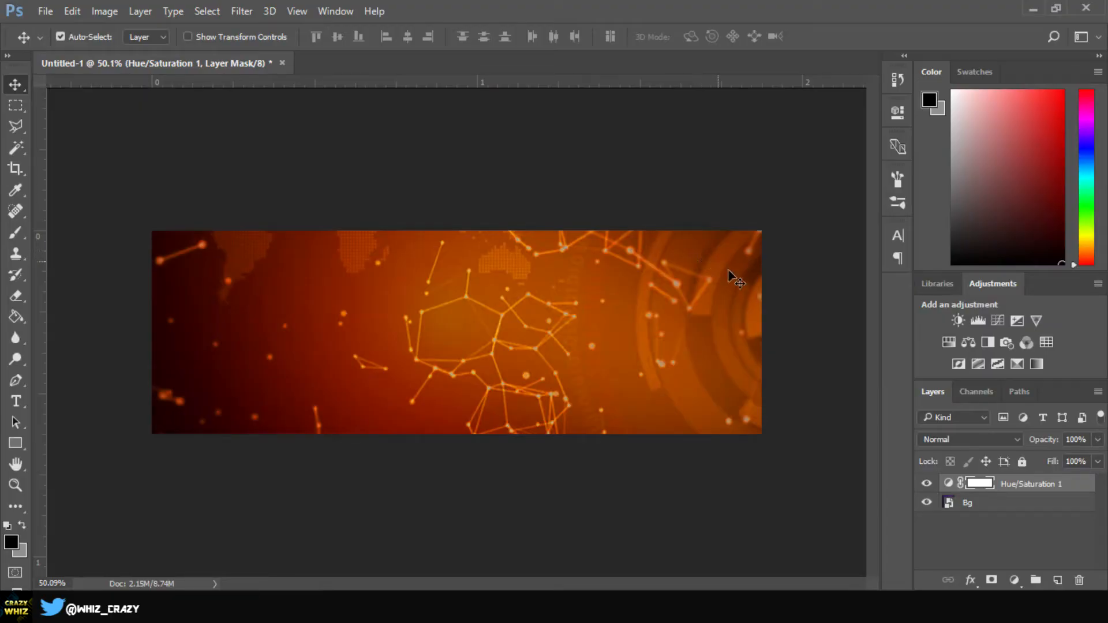
Add a Color Balance adjustment with midtones Cyan-Red +54, Magenta-Green -51, Yellow-Blue +5
{"action": "left_click", "coordinate": [966, 341]}
{"action": "left_click_drag", "start_coordinate": [738, 197], "coordinate": [778, 196]}
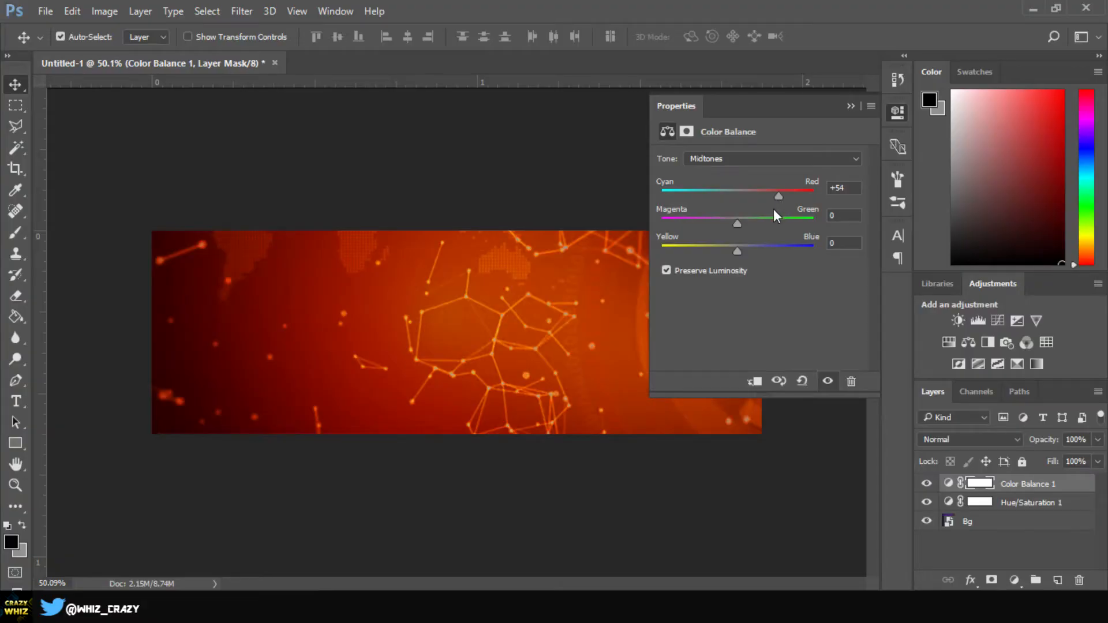
{"action": "left_click_drag", "start_coordinate": [736, 224], "coordinate": [663, 225]}
{"action": "mouse_move", "coordinate": [753, 225]}
{"action": "left_mouse_down"}
{"action": "mouse_move", "coordinate": [642, 220]}
{"action": "mouse_move", "coordinate": [754, 221]}
{"action": "left_mouse_up"}
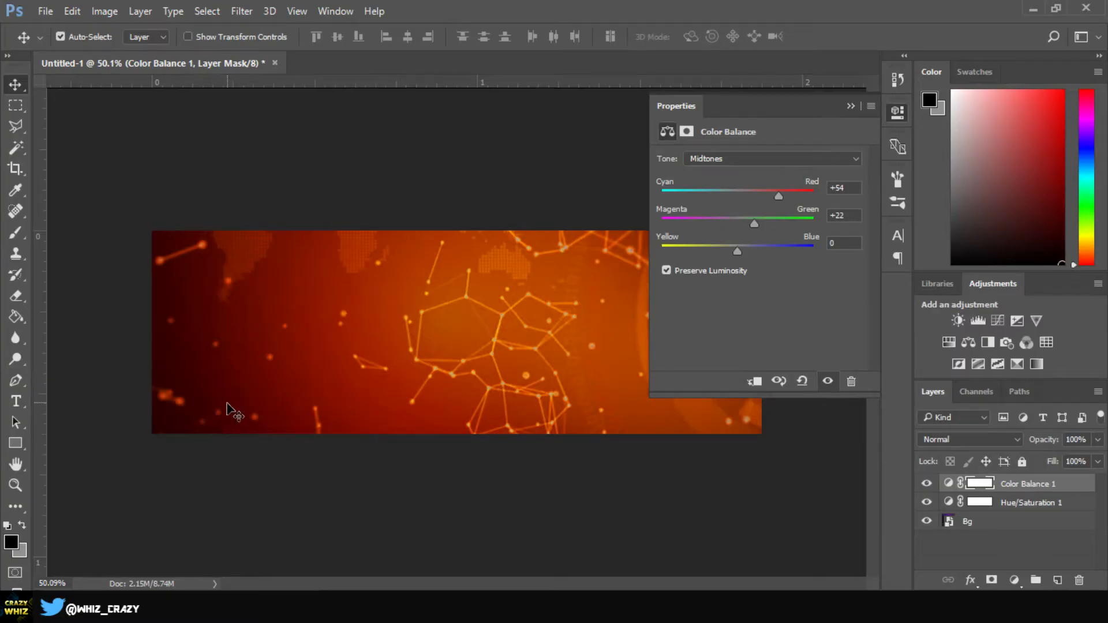
{"action": "left_click_drag", "start_coordinate": [756, 224], "coordinate": [816, 225]}
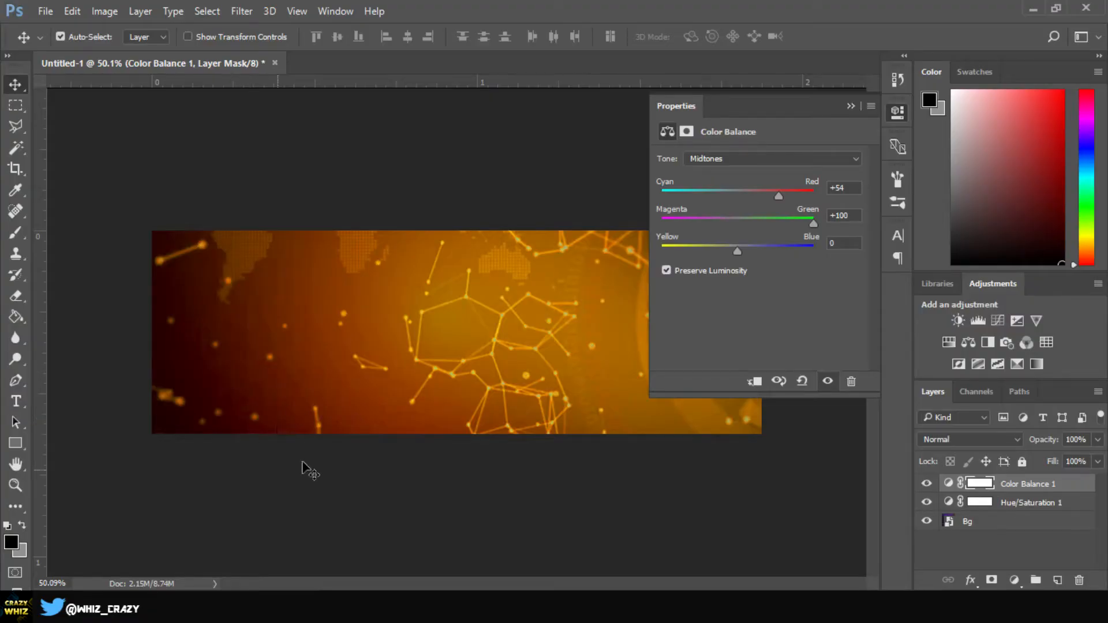
{"action": "left_click_drag", "start_coordinate": [814, 224], "coordinate": [698, 238]}
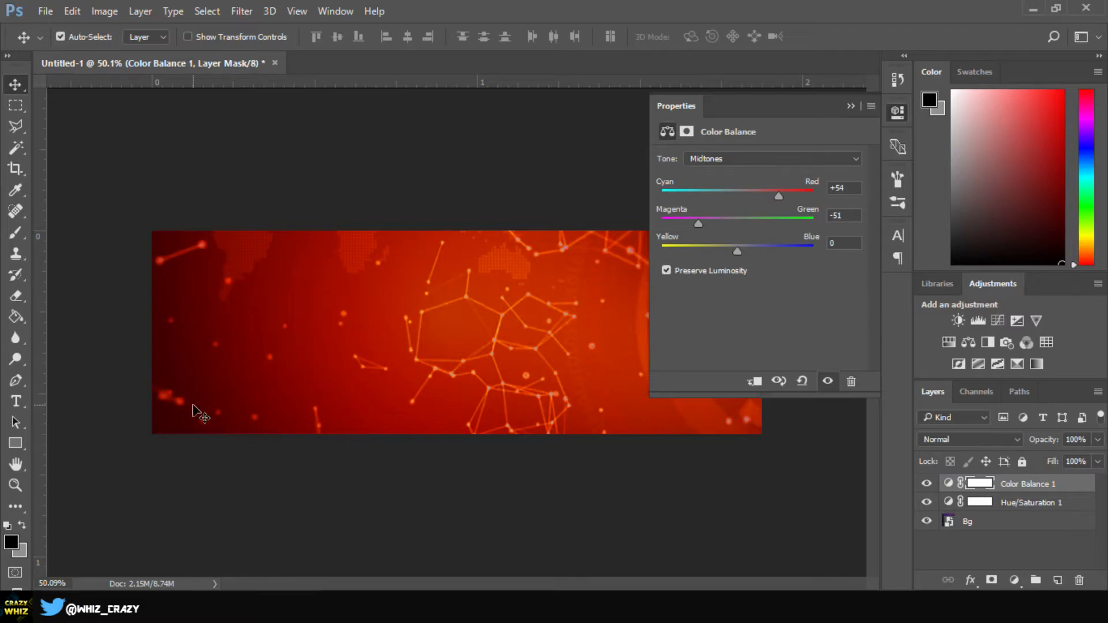
{"action": "left_click_drag", "start_coordinate": [734, 253], "coordinate": [652, 255]}
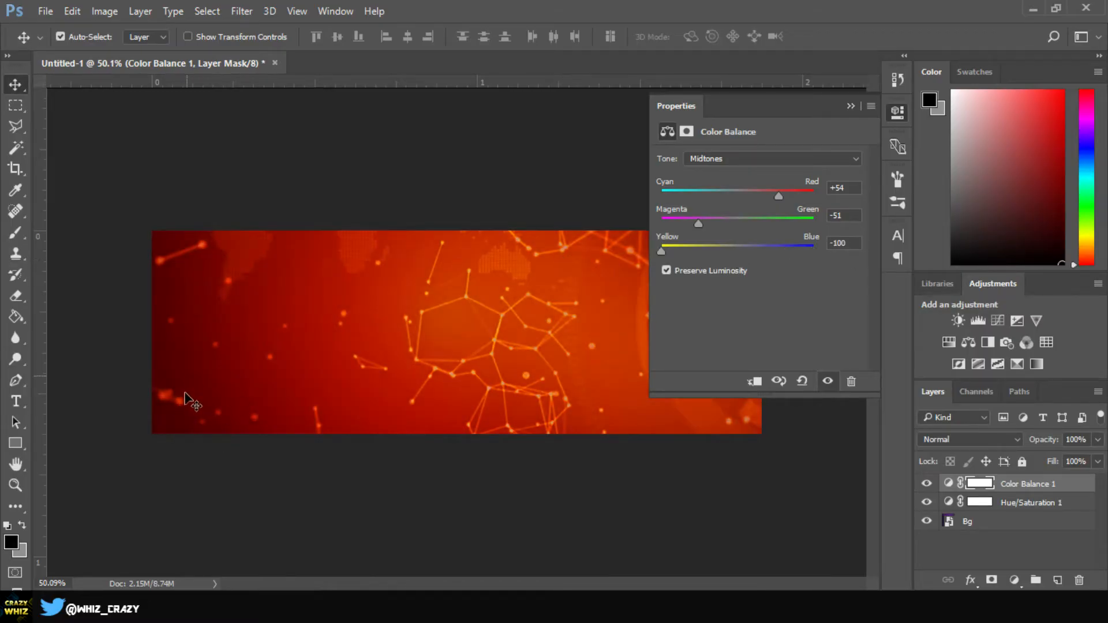
{"action": "left_click_drag", "start_coordinate": [663, 252], "coordinate": [743, 258]}
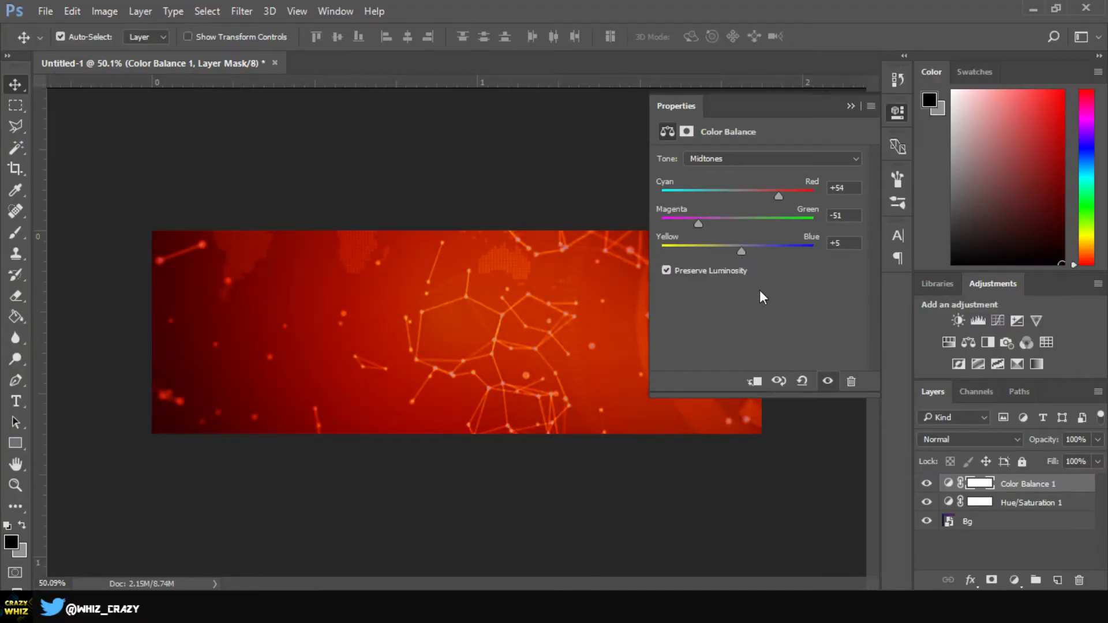
{"action": "left_click", "coordinate": [851, 106]}
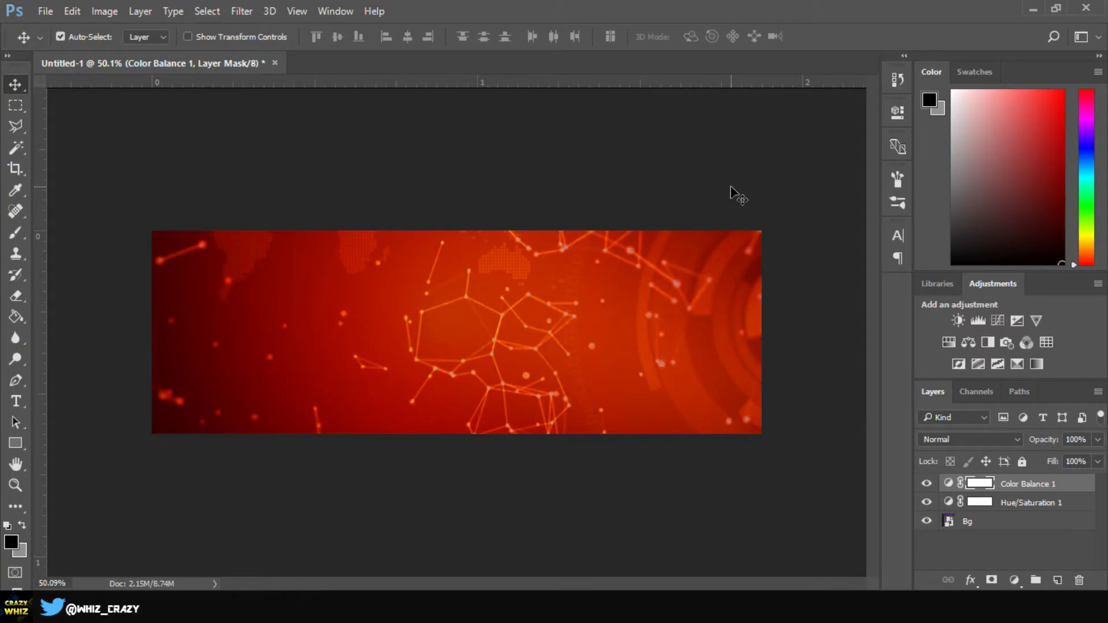
Filter grunge texture results to black and white high resolution and preview a dark speckled texture
{"action": "left_click", "coordinate": [460, 605]}
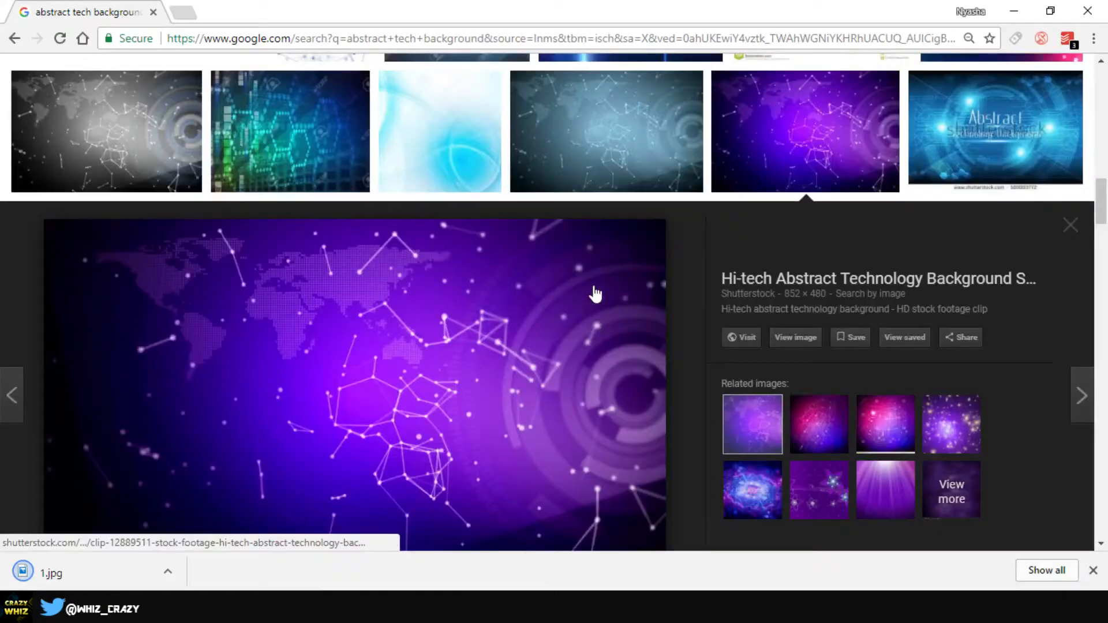
{"action": "scroll", "coordinate": [627, 236], "scroll_direction": "up", "scroll_amount": 10}
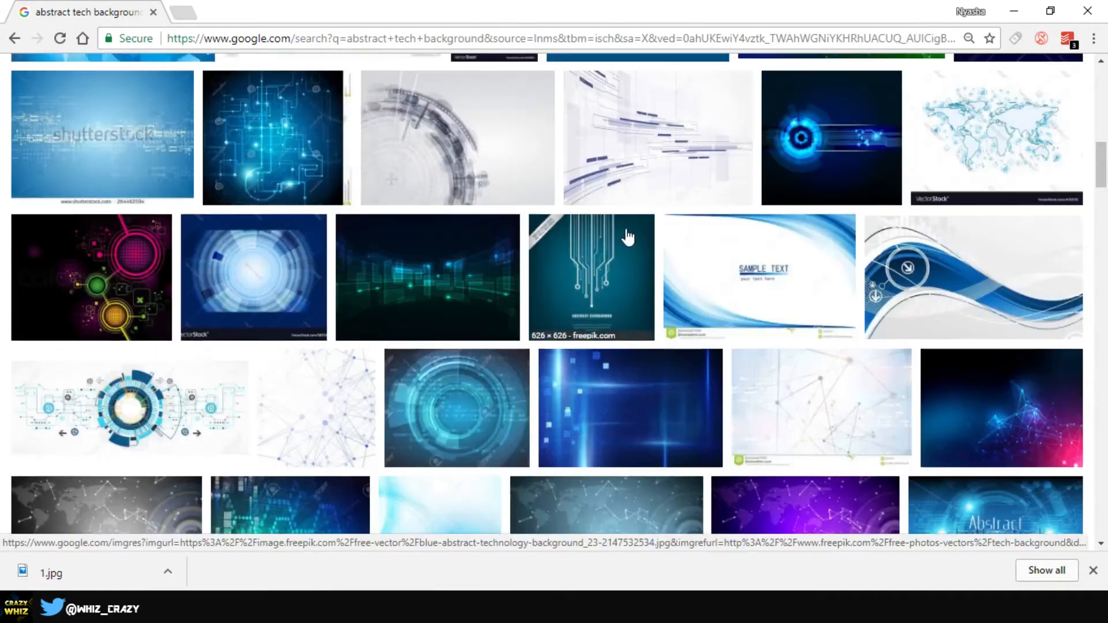
{"action": "scroll", "coordinate": [627, 237], "scroll_direction": "up", "scroll_amount": 7}
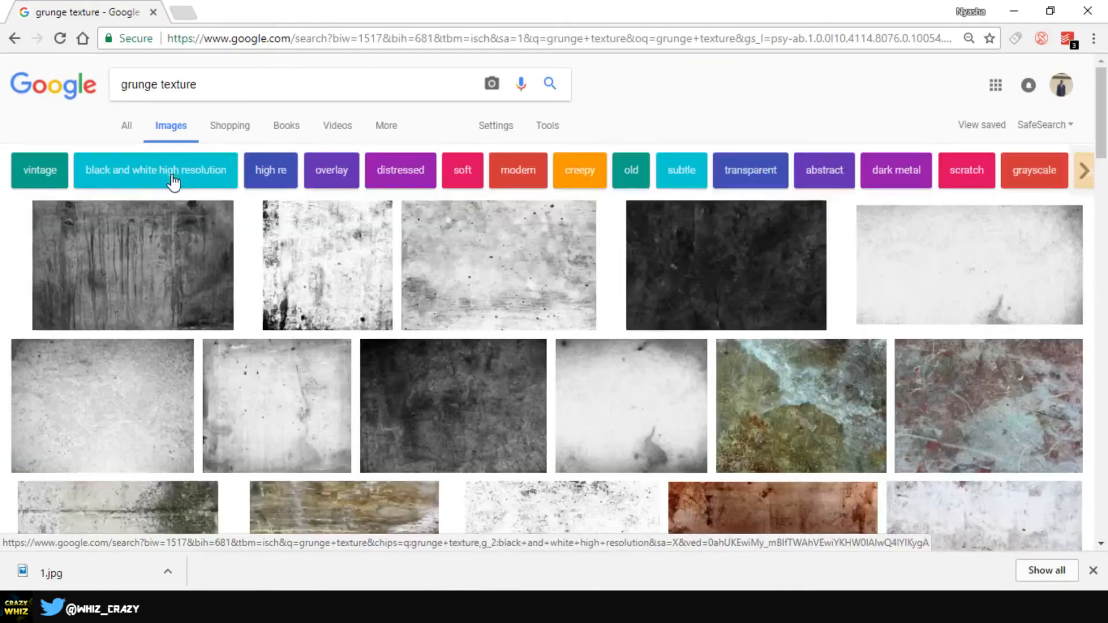
{"action": "left_click", "coordinate": [169, 183]}
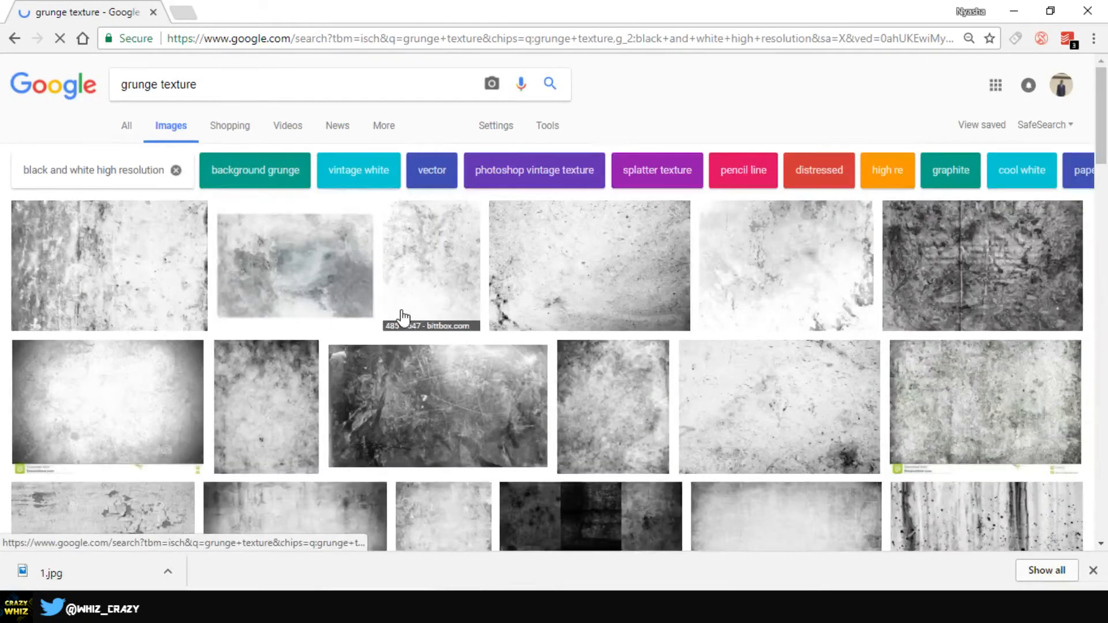
{"action": "scroll", "coordinate": [555, 349], "scroll_direction": "down", "scroll_amount": 3}
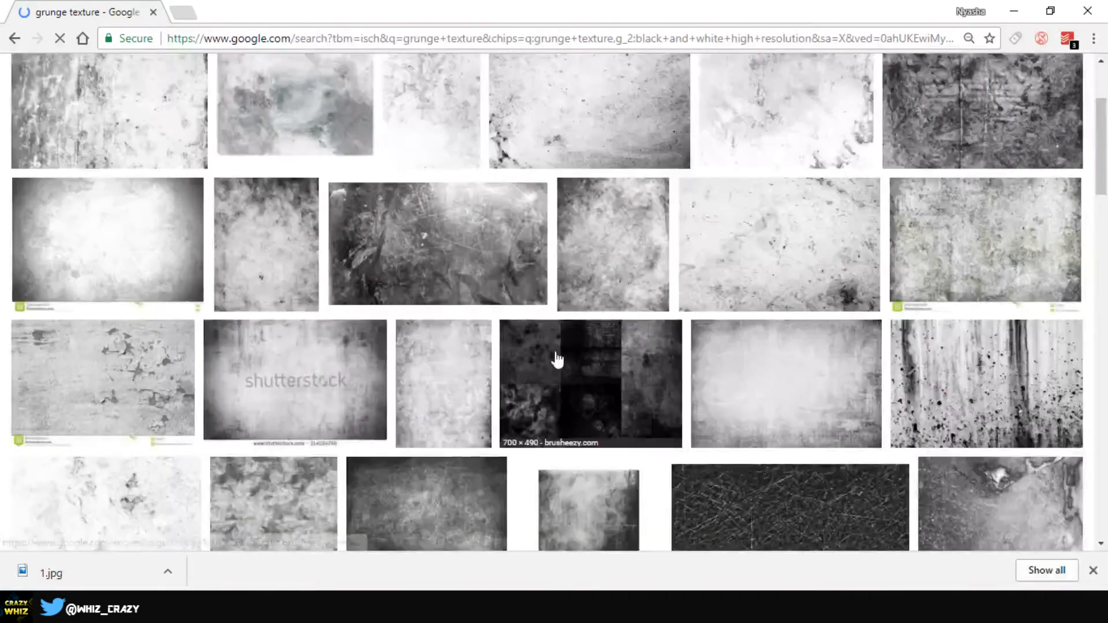
{"action": "scroll", "coordinate": [555, 360], "scroll_direction": "down", "scroll_amount": 7}
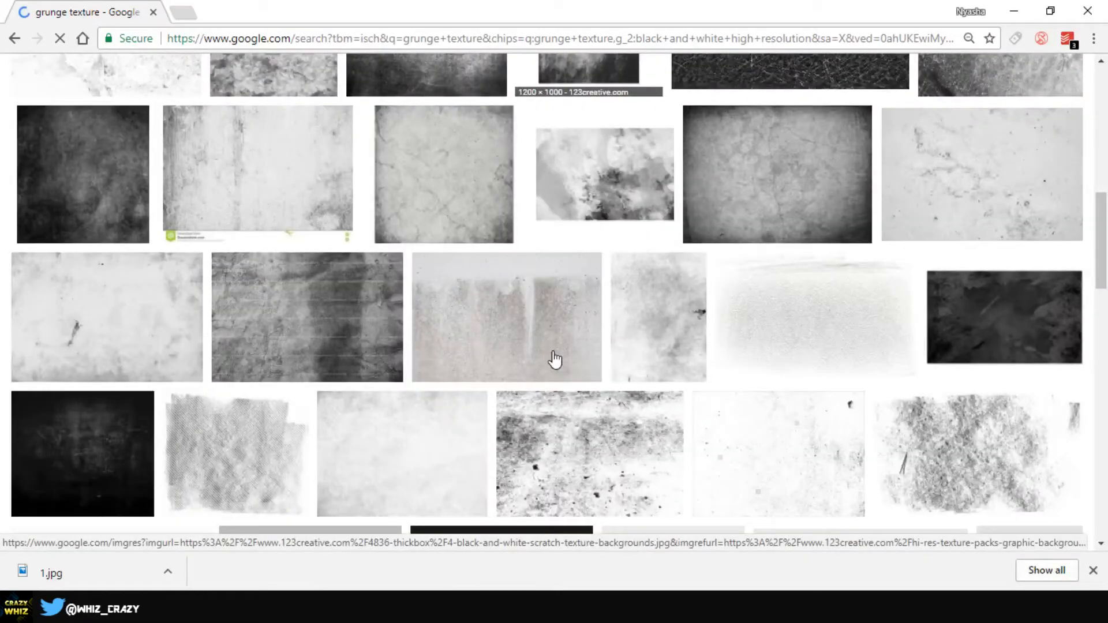
{"action": "scroll", "coordinate": [556, 359], "scroll_direction": "down", "scroll_amount": 6}
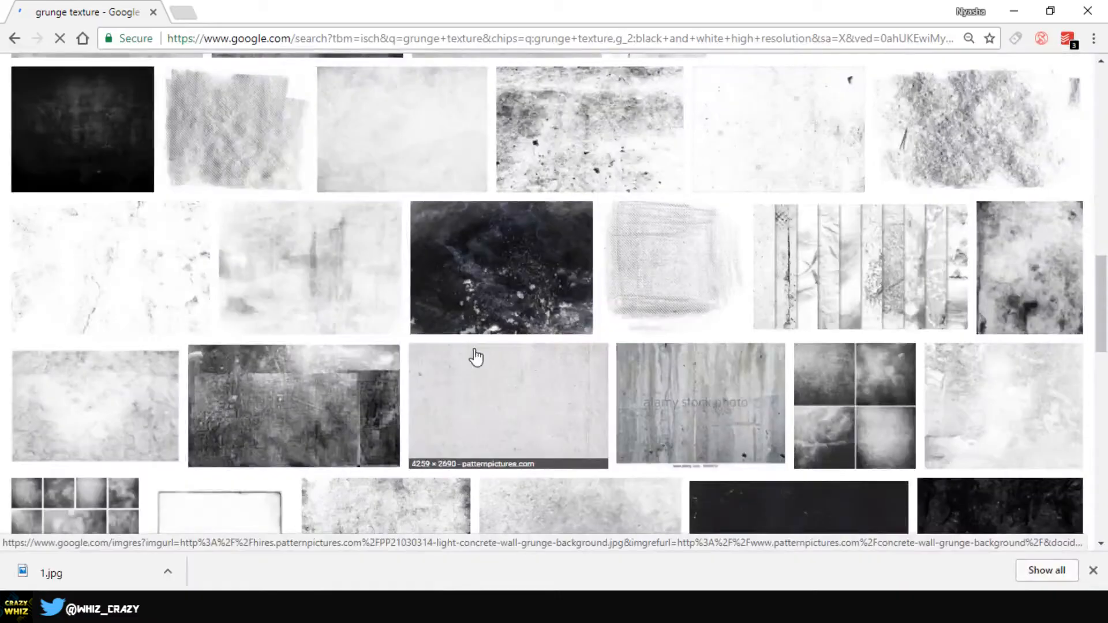
{"action": "left_click", "coordinate": [522, 257]}
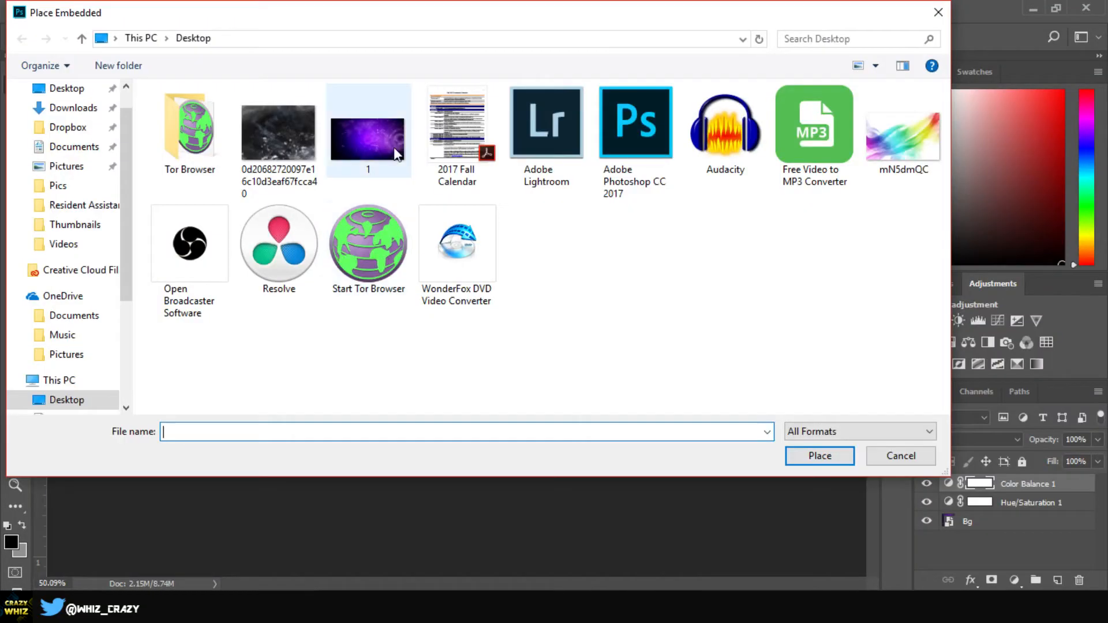
Place the downloaded grunge texture into the banner and enlarge it
{"action": "left_click", "coordinate": [279, 148]}
{"action": "double_click", "coordinate": [279, 145]}
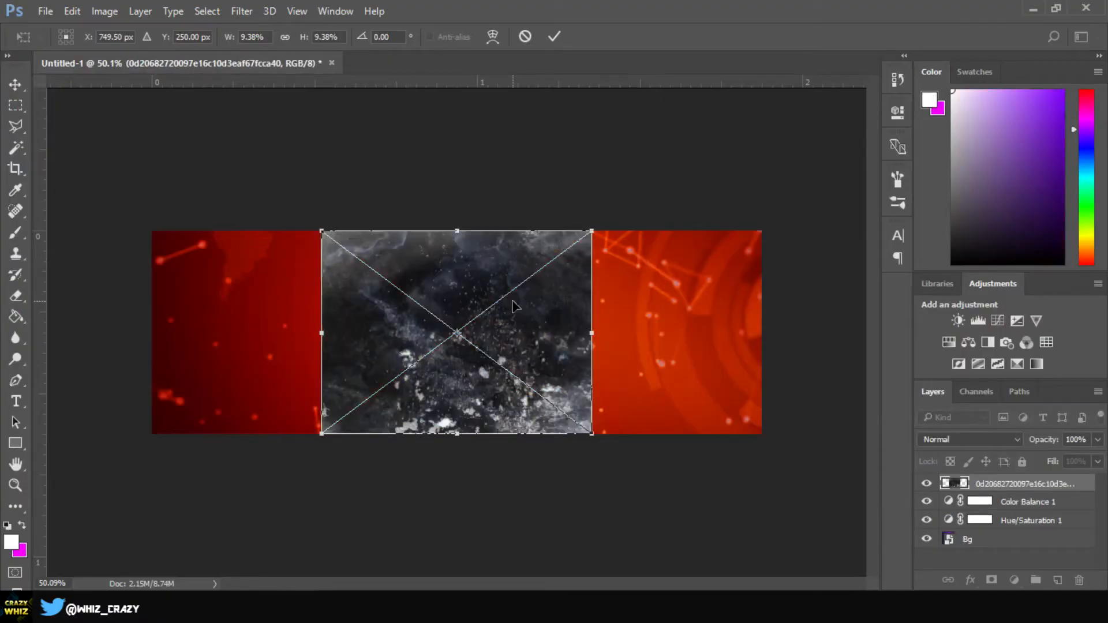
{"action": "left_click_drag", "start_coordinate": [582, 228], "coordinate": [904, 46]}
{"action": "key", "text": "Return"}
Rescale and align the grunge texture so it covers the whole banner
{"action": "left_click_drag", "start_coordinate": [575, 351], "coordinate": [407, 403]}
{"action": "key", "text": "ctrl+t"}
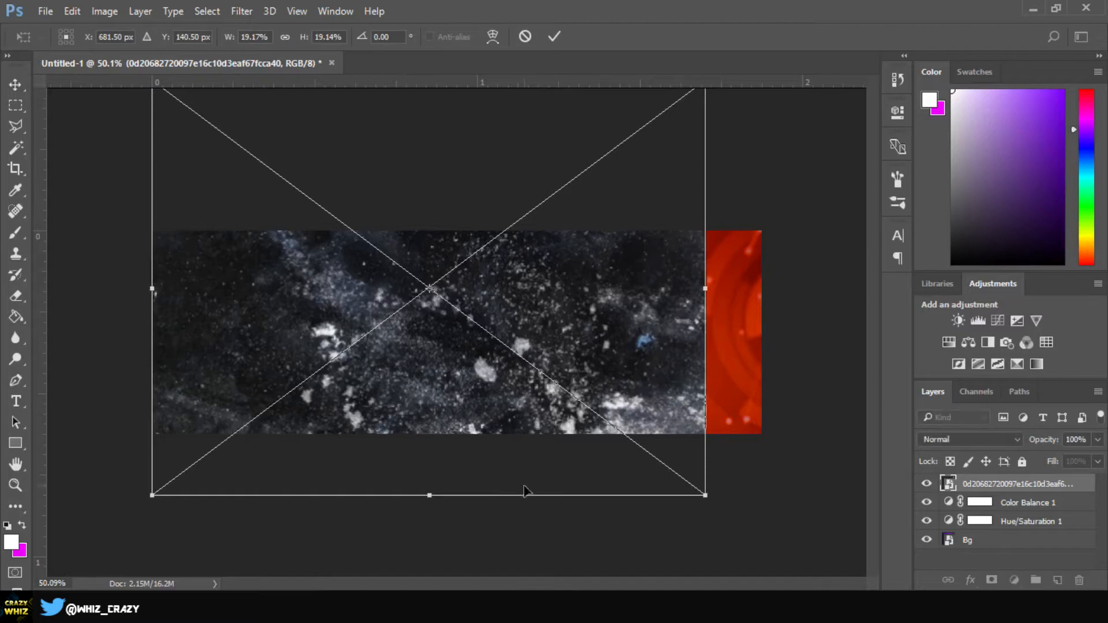
{"action": "key", "text": "ctrl+0"}
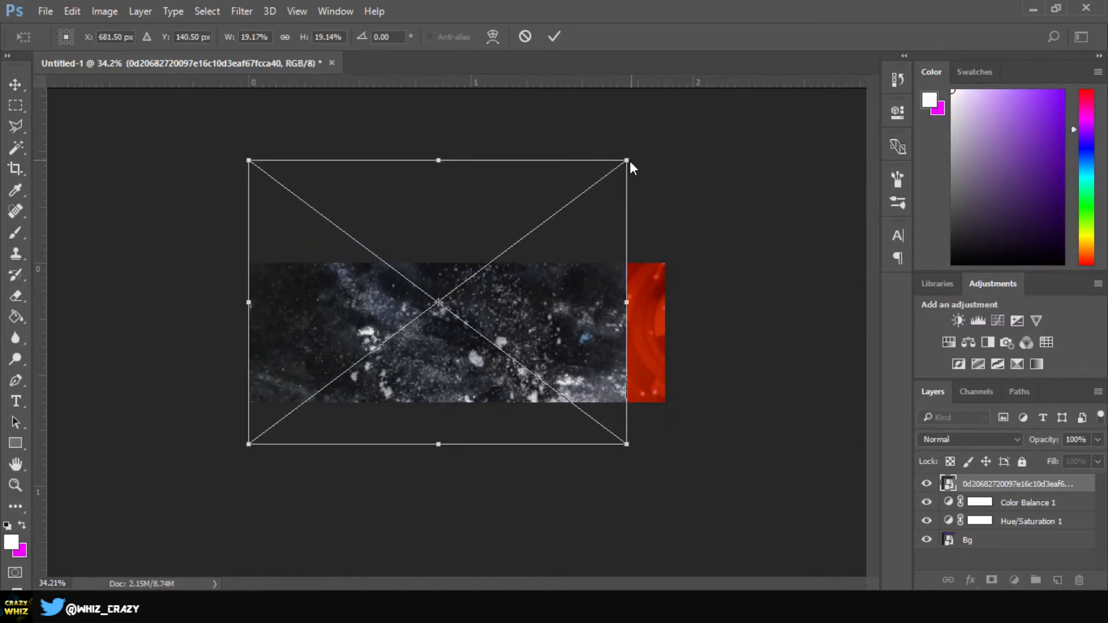
{"action": "left_click_drag", "start_coordinate": [627, 158], "coordinate": [763, 87]}
{"action": "key", "text": "Return"}
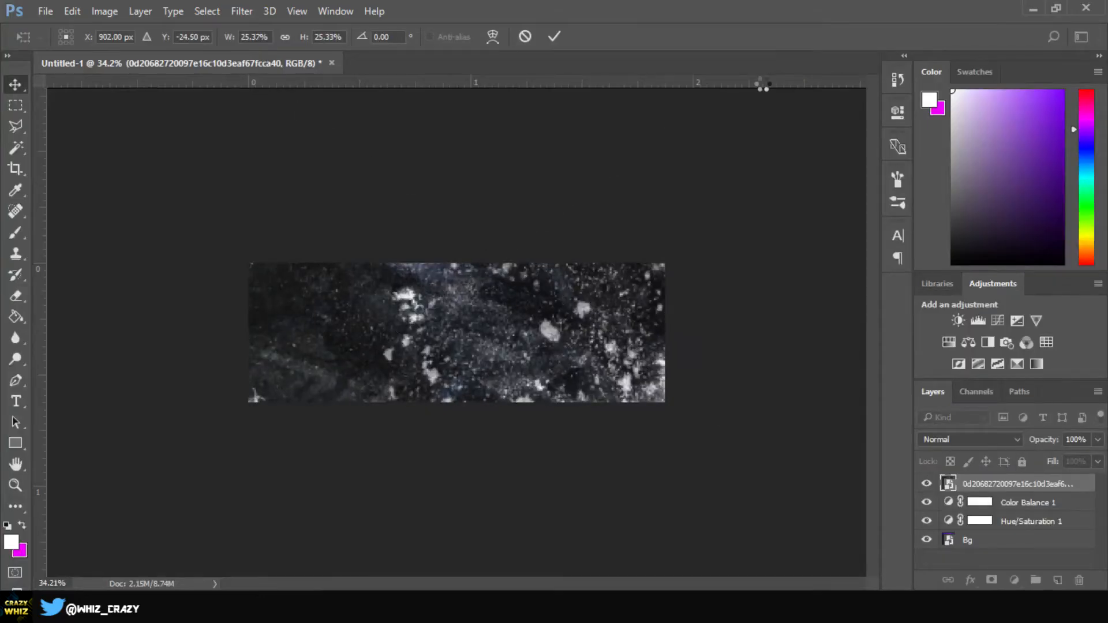
{"action": "left_click_drag", "start_coordinate": [441, 350], "coordinate": [400, 373]}
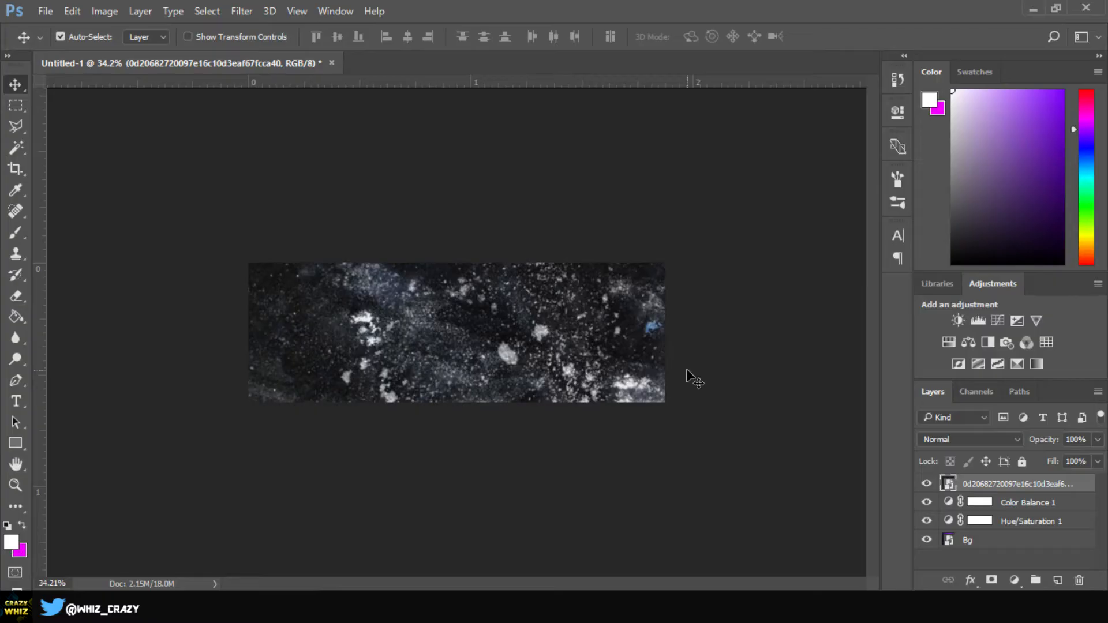
Zoom in on the banner and rename the texture layer to 'grunge'
{"action": "key", "text": "ctrl+plus"}
{"action": "scroll", "coordinate": [686, 359], "scroll_direction": "up", "scroll_amount": 3}
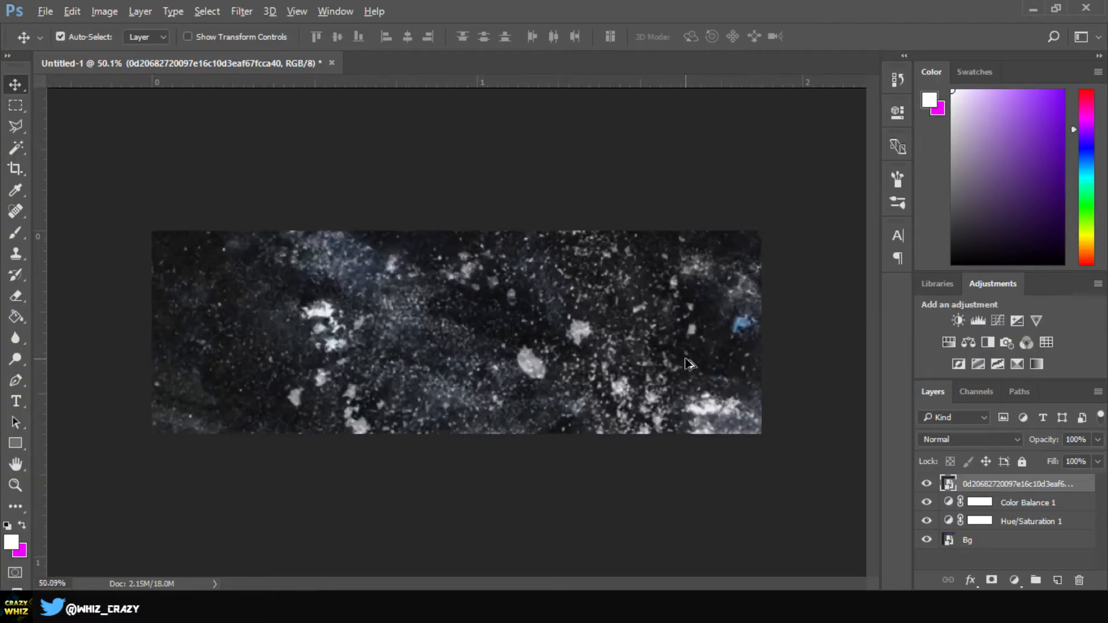
{"action": "double_click", "coordinate": [999, 487]}
{"action": "type", "text": "grunge"}
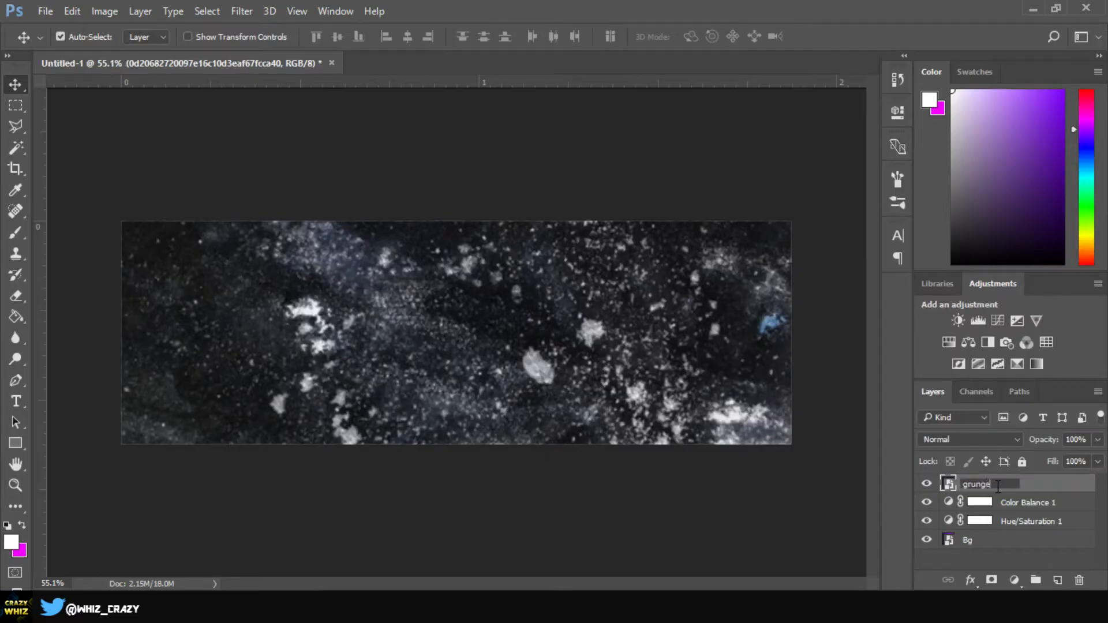
{"action": "key", "text": "Return"}
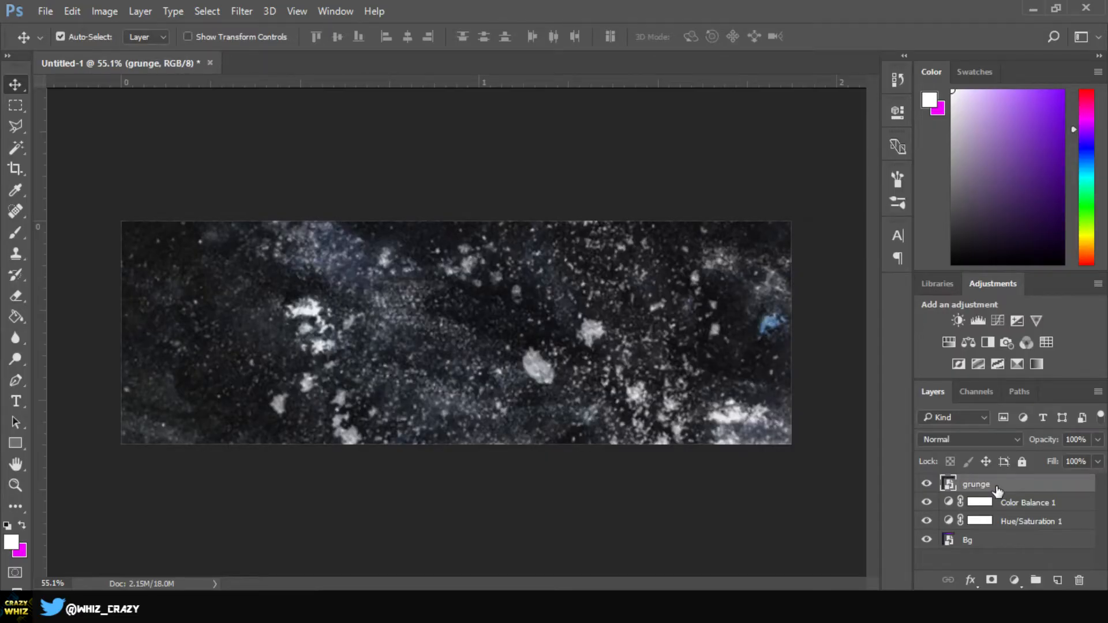
Try Multiply, Darker Color, Lighten and Screen on the grunge layer, then pick Soft Light
{"action": "left_click", "coordinate": [962, 443]}
{"action": "left_click", "coordinate": [950, 164]}
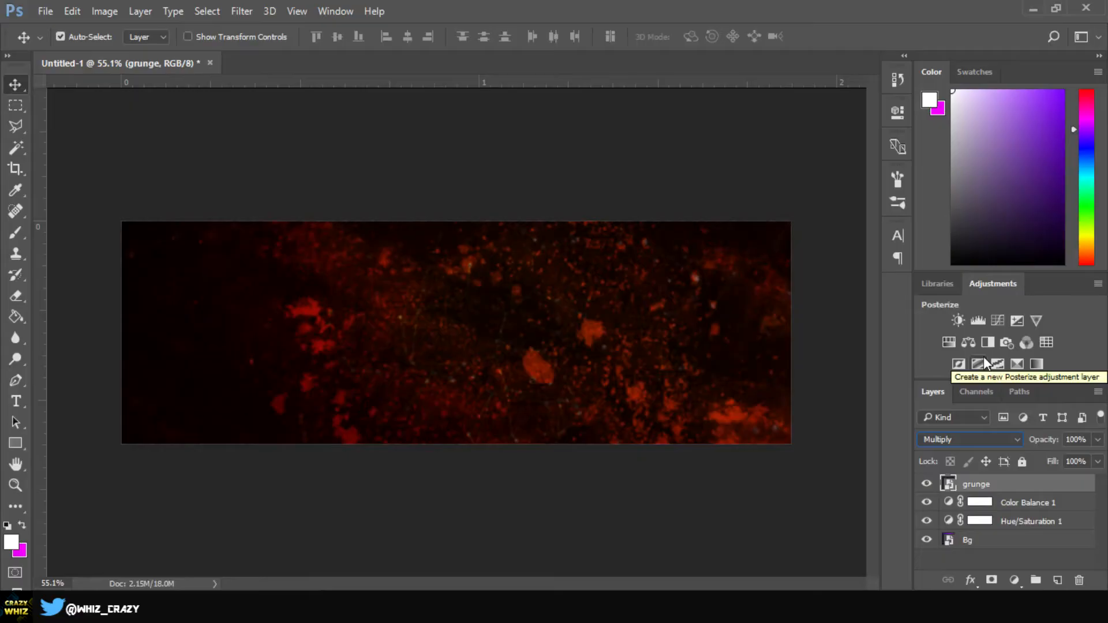
{"action": "key", "text": "Down"}
{"action": "key", "text": "Down"}
{"action": "key", "text": "Down"}
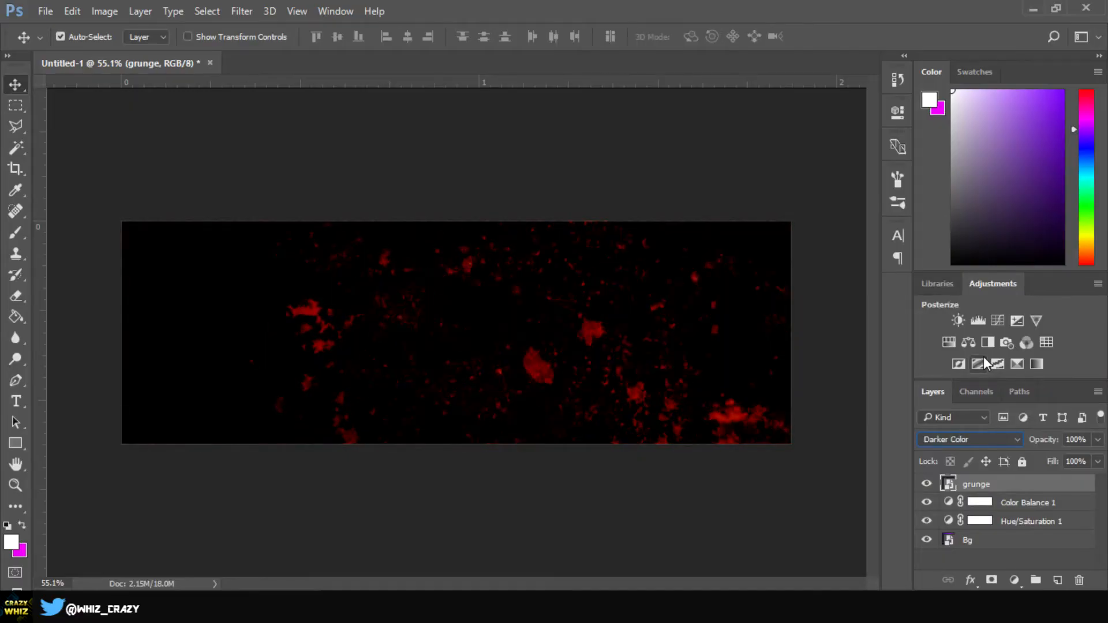
{"action": "key", "text": "Down"}
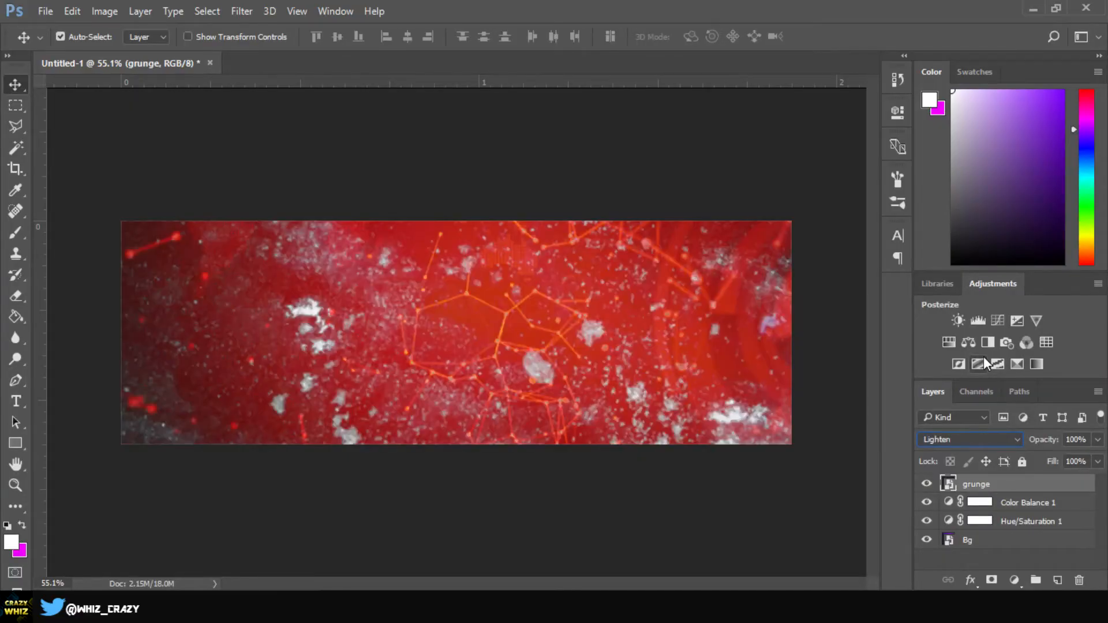
{"action": "key", "text": "Down"}
{"action": "key", "text": "Down"}
{"action": "key", "text": "Down"}
{"action": "key", "text": "Down"}
{"action": "key", "text": "Down"}
{"action": "key", "text": "Down"}
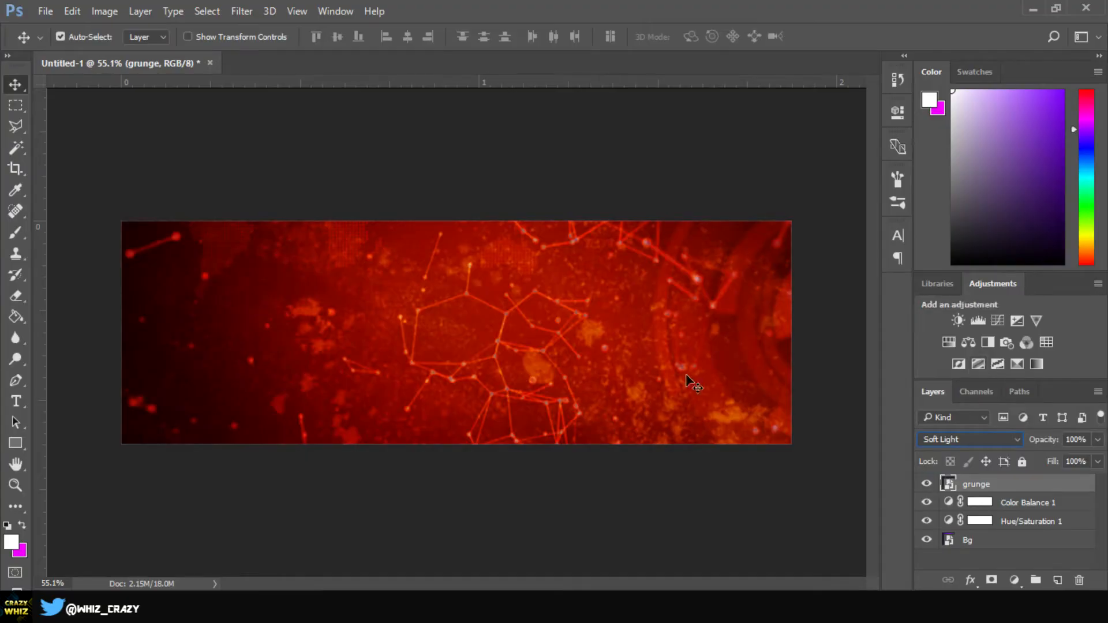
{"action": "left_click", "coordinate": [988, 444]}
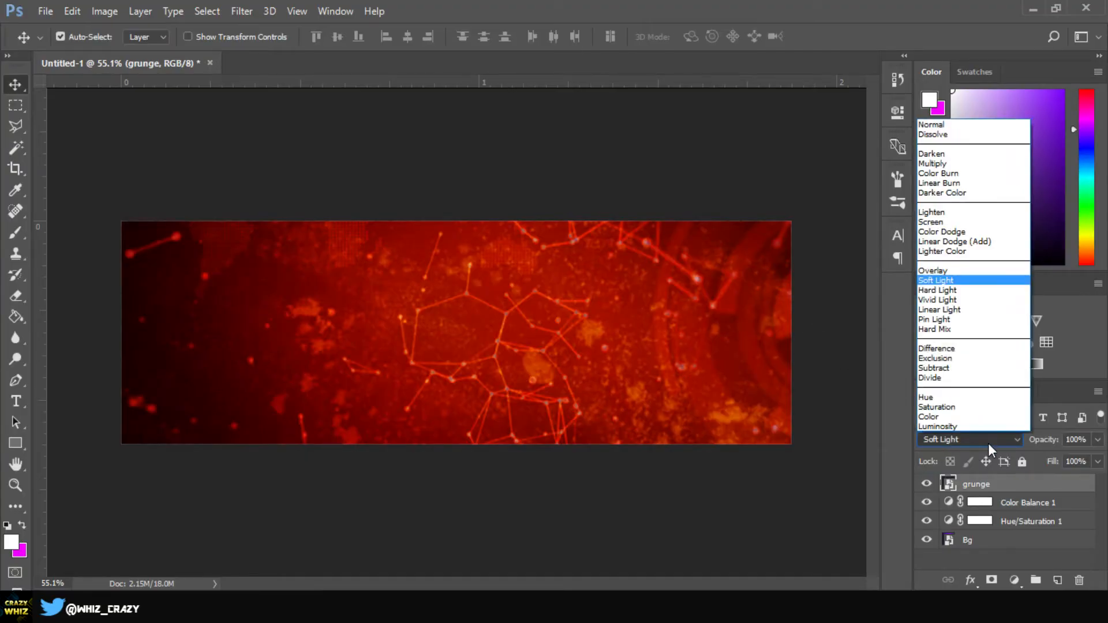
{"action": "left_click", "coordinate": [950, 282]}
Preview Hard Light, Vivid Light and Hard Mix on the grunge layer, leaving the fill-layer list unused
{"action": "key", "text": "Down"}
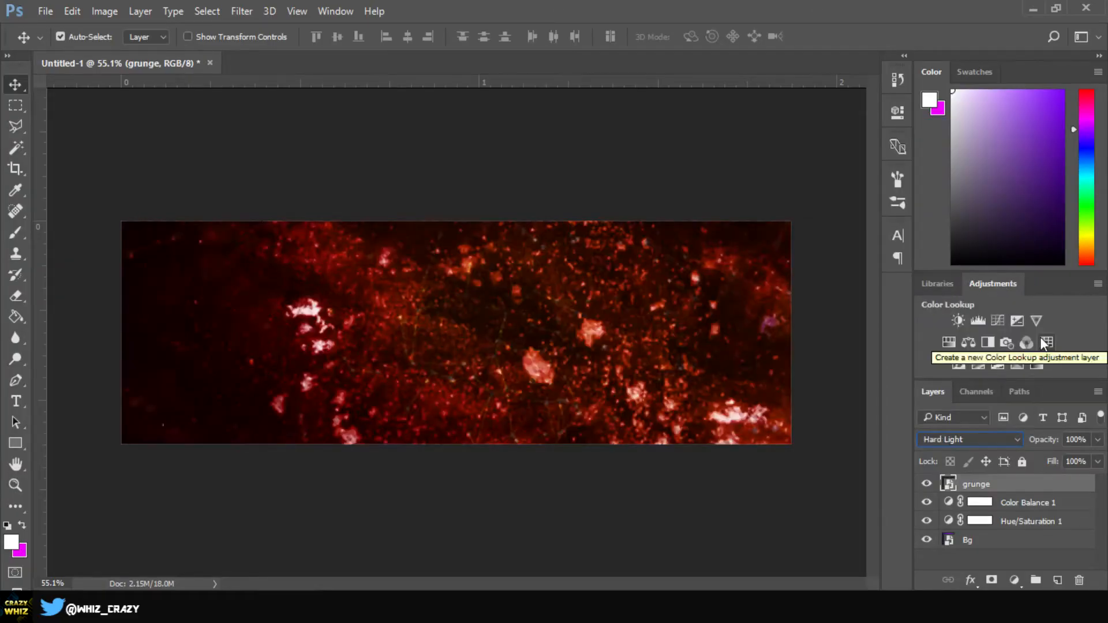
{"action": "key", "text": "Down"}
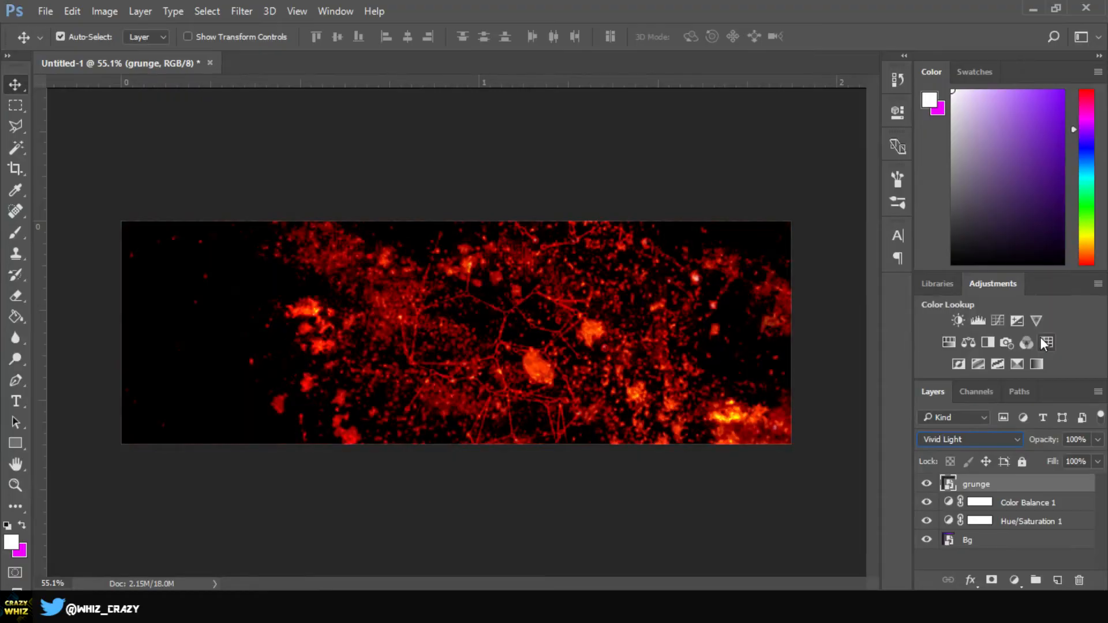
{"action": "key", "text": "Down"}
{"action": "key", "text": "Down"}
{"action": "key", "text": "Down"}
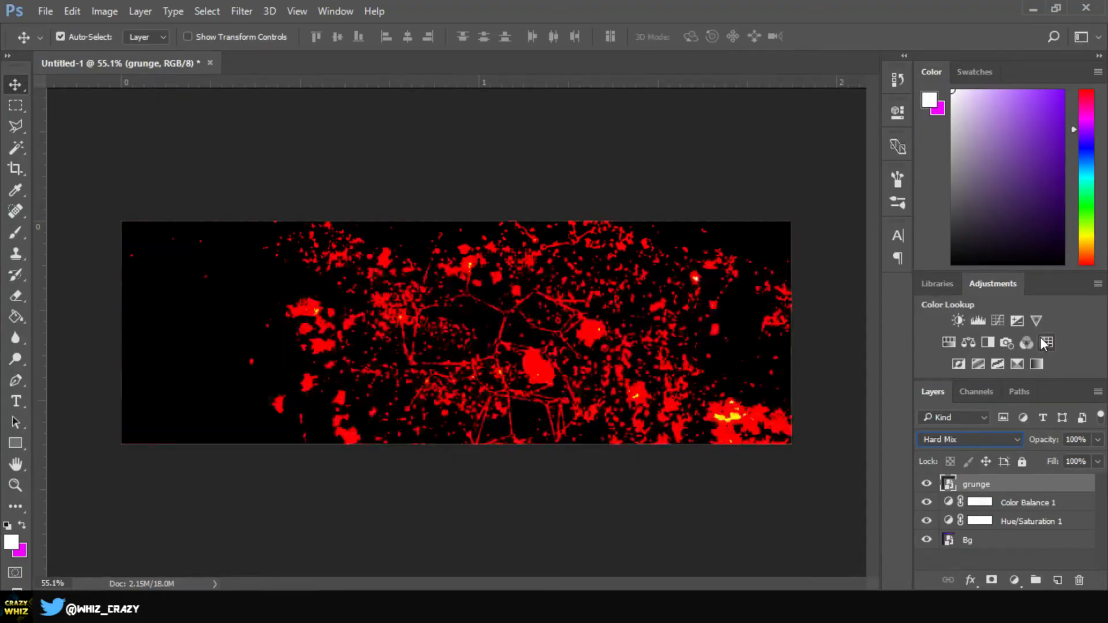
{"action": "key", "text": "Down"}
{"action": "key", "text": "Down"}
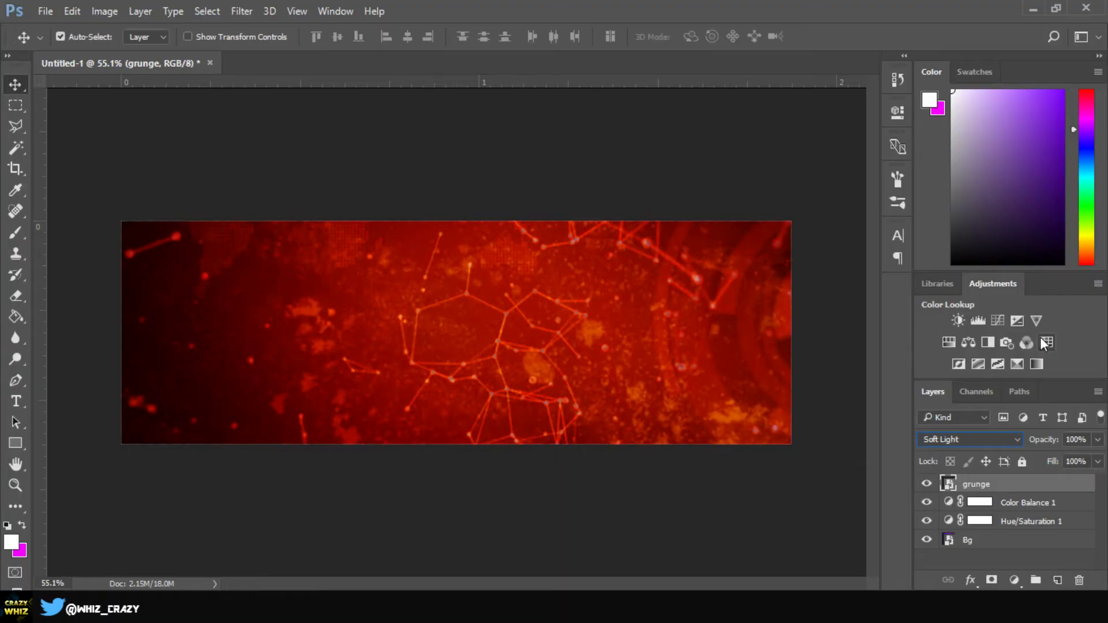
{"action": "left_click", "coordinate": [1014, 580]}
{"action": "left_click", "coordinate": [876, 504]}
Add a Solid Color fill layer in dark grey #505050
{"action": "left_click", "coordinate": [1015, 581]}
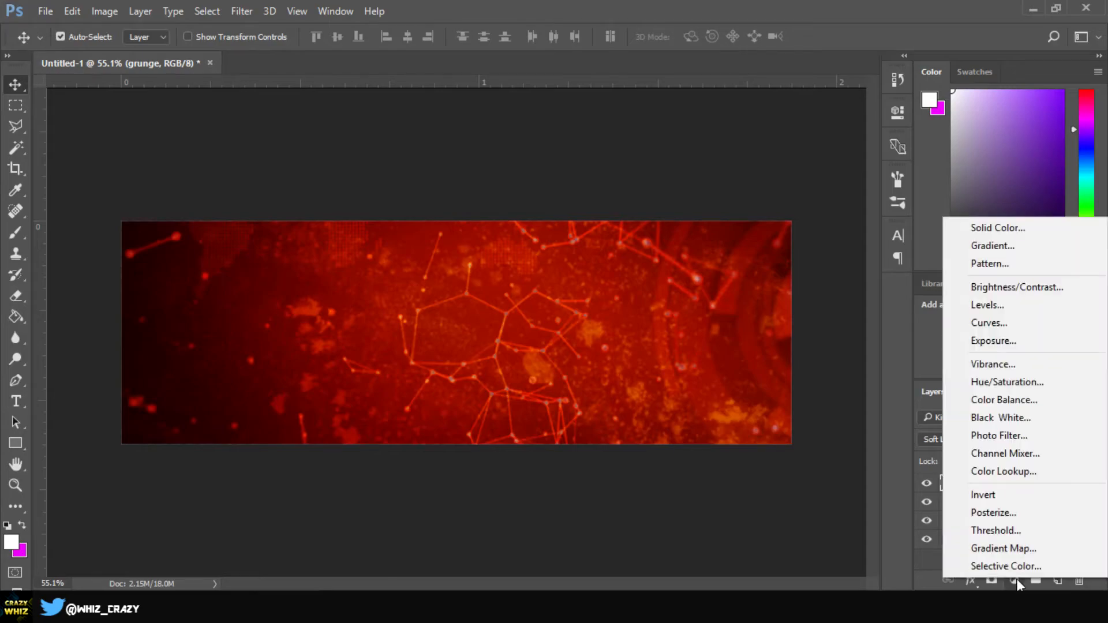
{"action": "left_click", "coordinate": [1000, 226]}
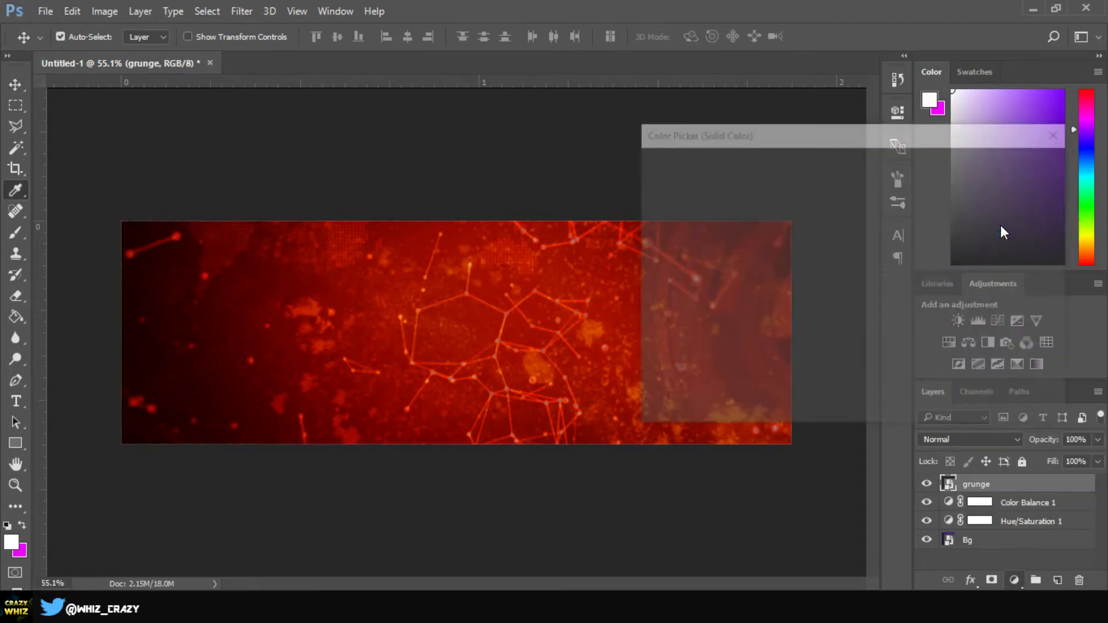
{"action": "left_click_drag", "start_coordinate": [751, 261], "coordinate": [594, 301]}
{"action": "left_click_drag", "start_coordinate": [700, 328], "coordinate": [583, 313]}
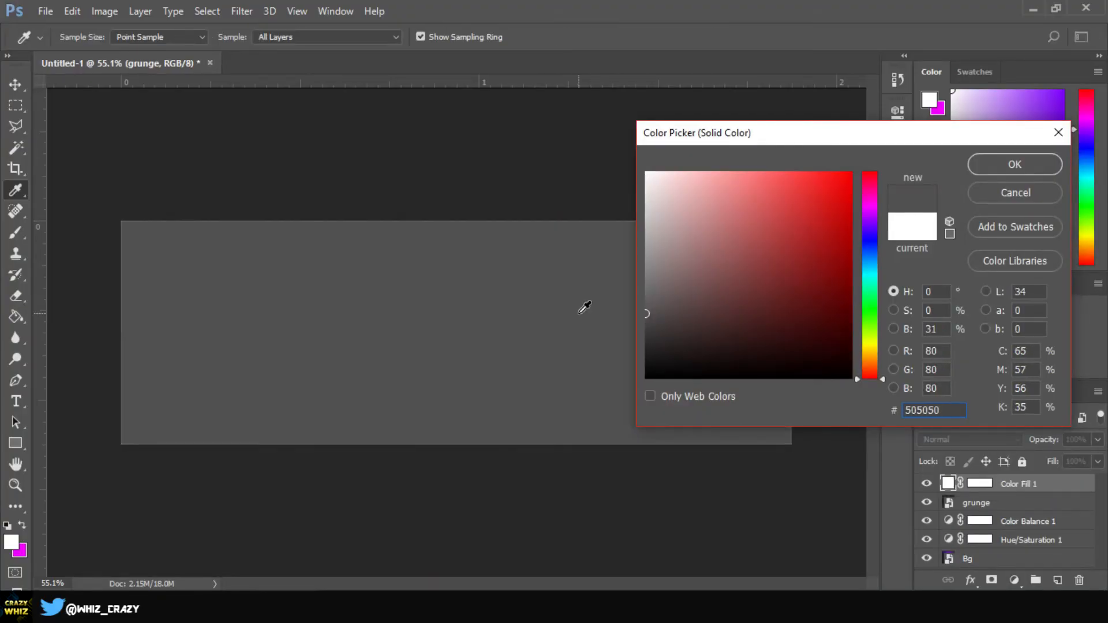
{"action": "left_click", "coordinate": [1017, 172]}
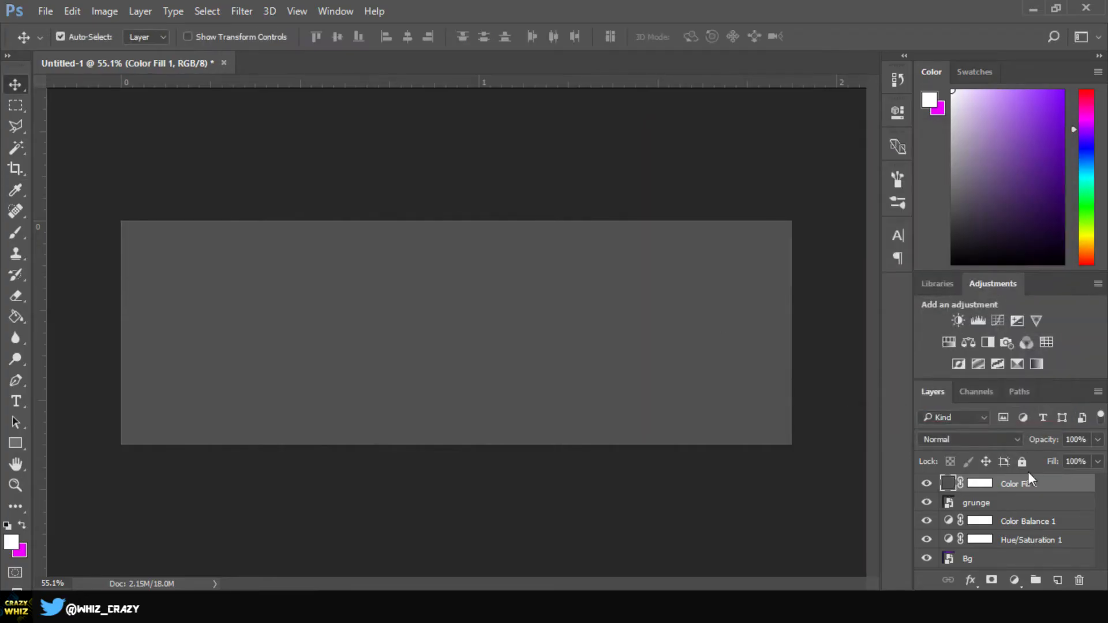
Rasterize the fill and apply Lens Correction with a custom vignette of -100 and midpoint 0
{"action": "left_click", "coordinate": [243, 10]}
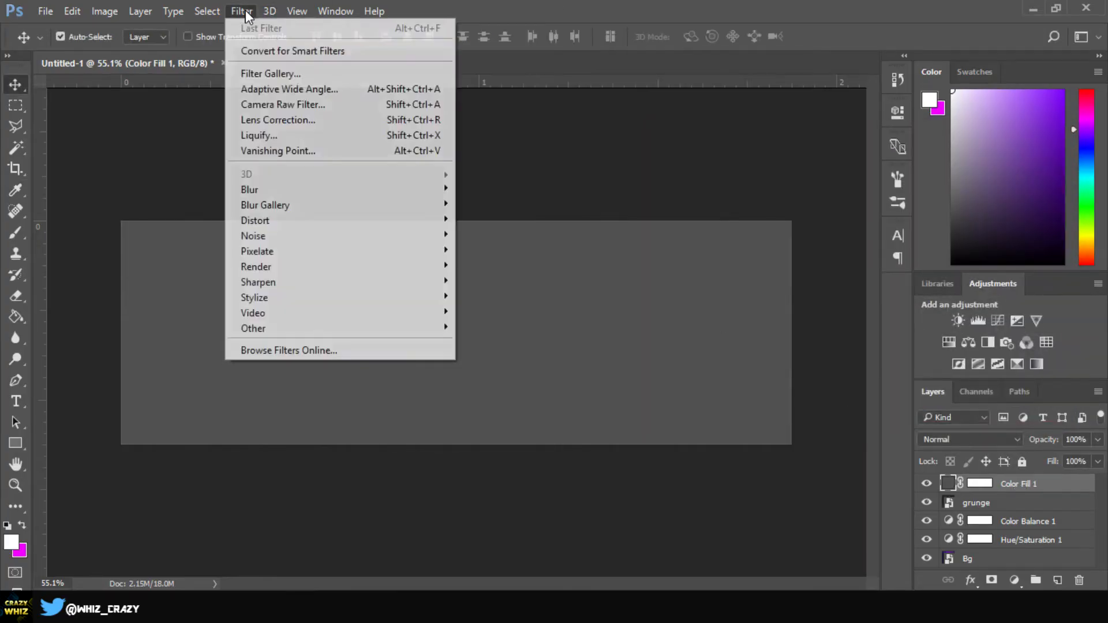
{"action": "left_click", "coordinate": [320, 121]}
{"action": "left_click", "coordinate": [537, 242]}
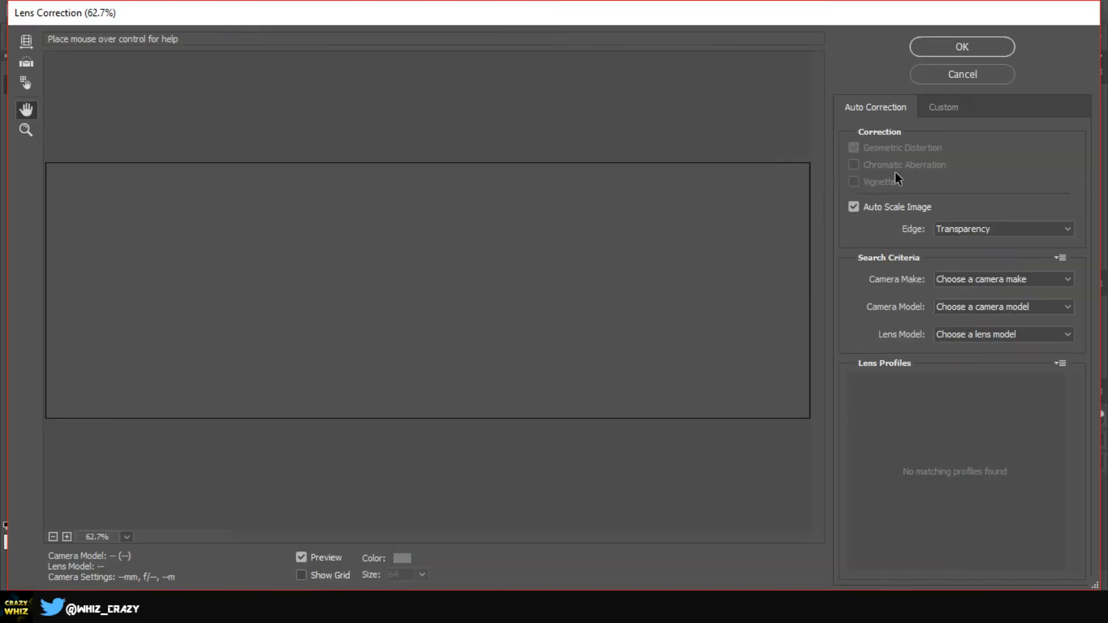
{"action": "left_click", "coordinate": [945, 107]}
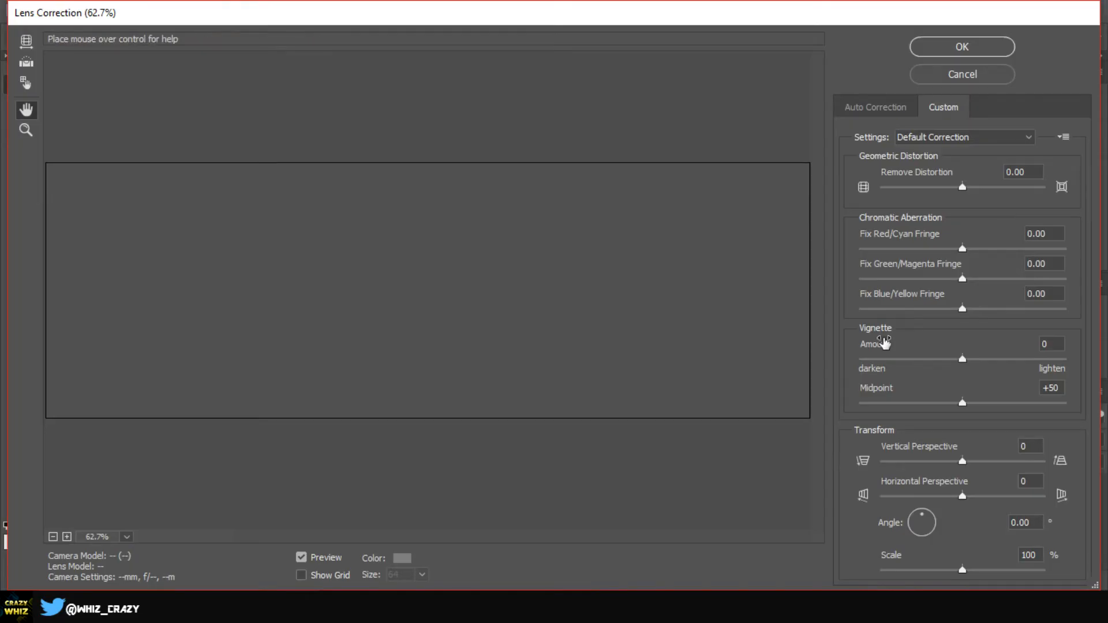
{"action": "left_click_drag", "start_coordinate": [963, 359], "coordinate": [829, 379]}
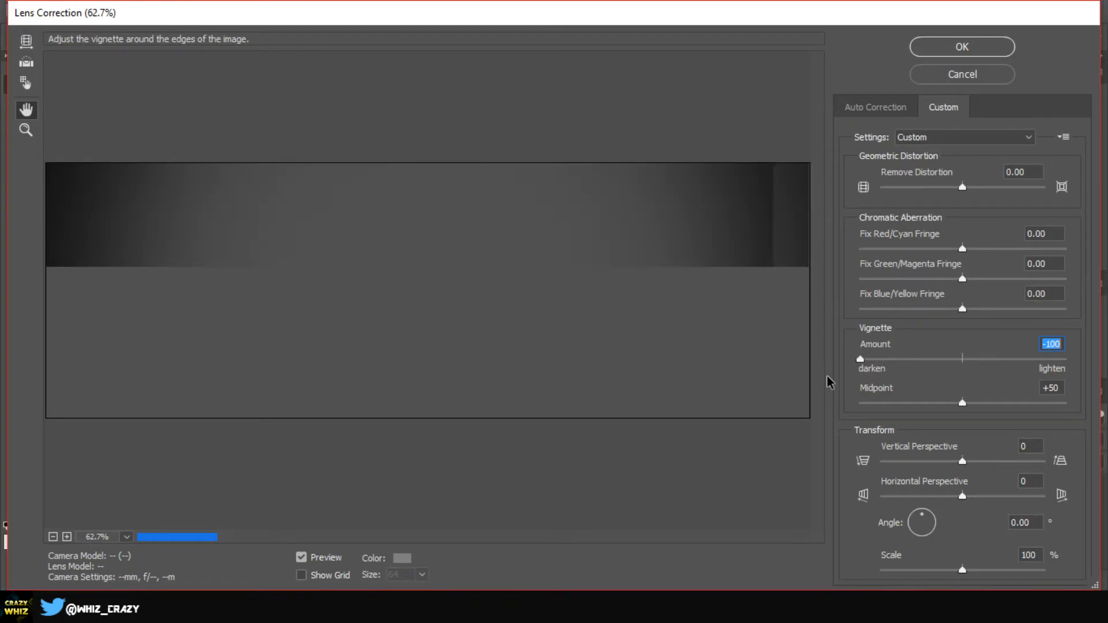
{"action": "left_click", "coordinate": [962, 404]}
{"action": "left_click_drag", "start_coordinate": [875, 413], "coordinate": [834, 414]}
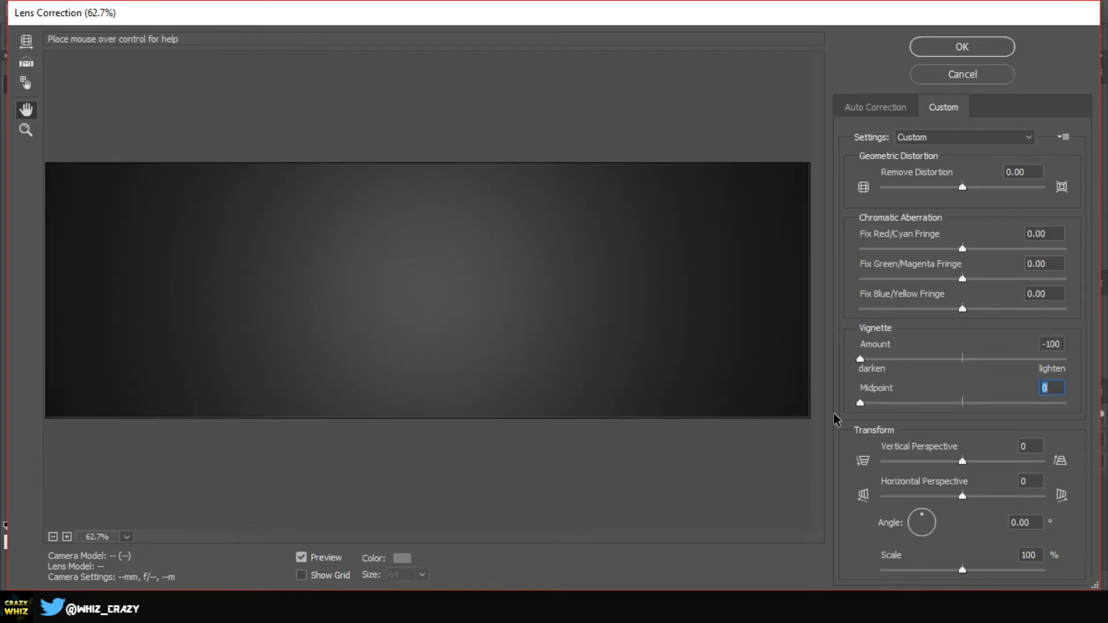
{"action": "left_click", "coordinate": [967, 49]}
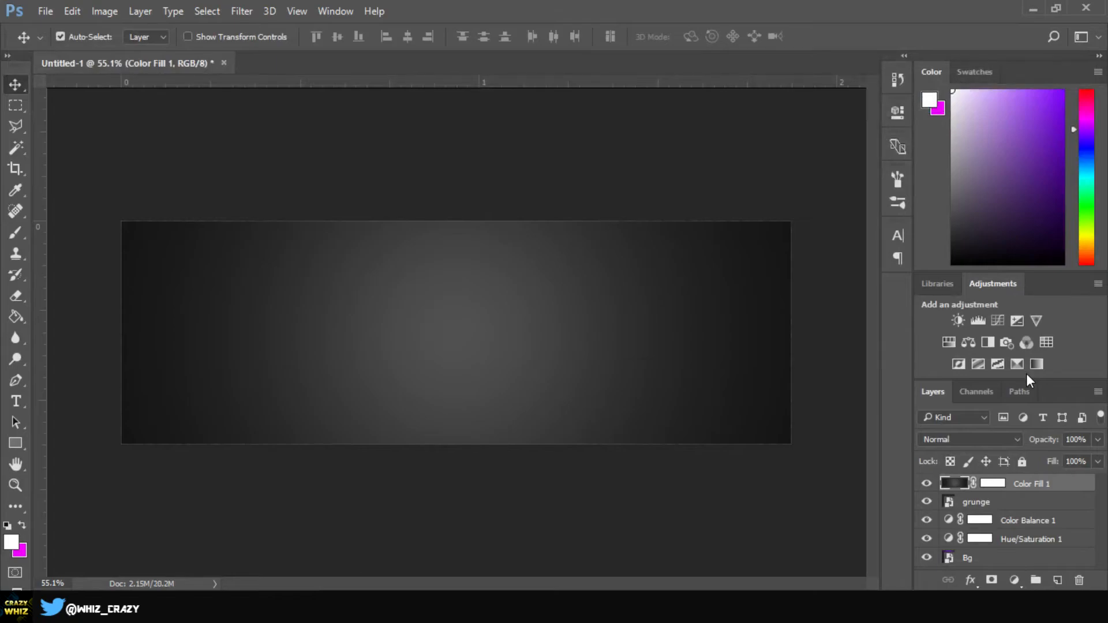
Step through the fill layer's blend modes and settle on Screen
{"action": "left_click", "coordinate": [990, 444]}
{"action": "left_click", "coordinate": [942, 142]}
{"action": "key", "text": "Down"}
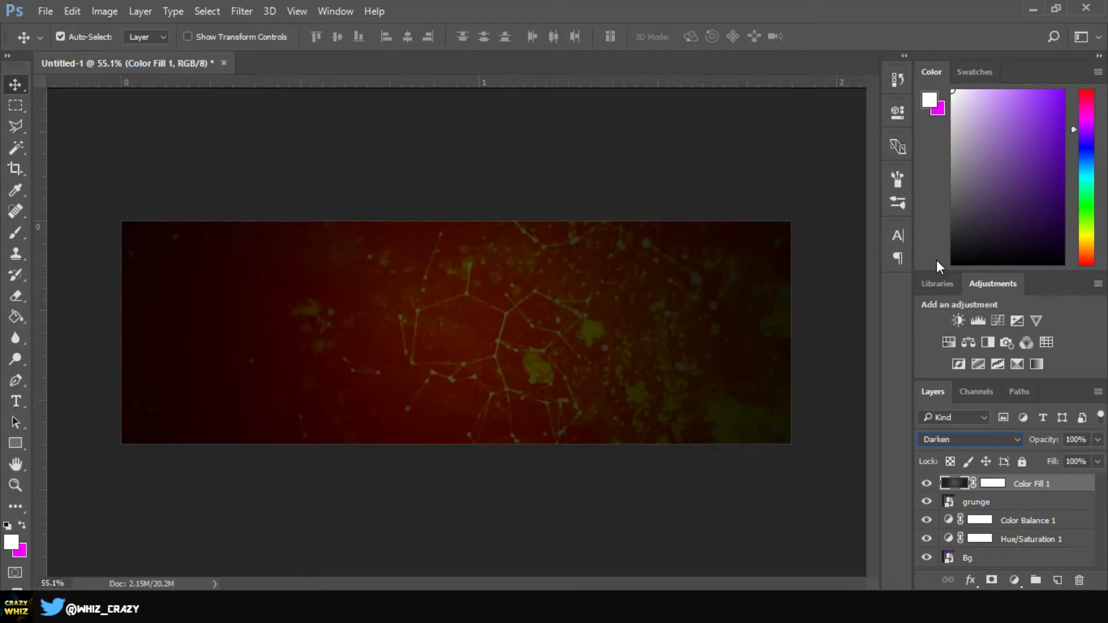
{"action": "key", "text": "Down"}
{"action": "key", "text": "Down"}
{"action": "key", "text": "Down"}
{"action": "key", "text": "Down"}
{"action": "key", "text": "Down"}
{"action": "key", "text": "Down"}
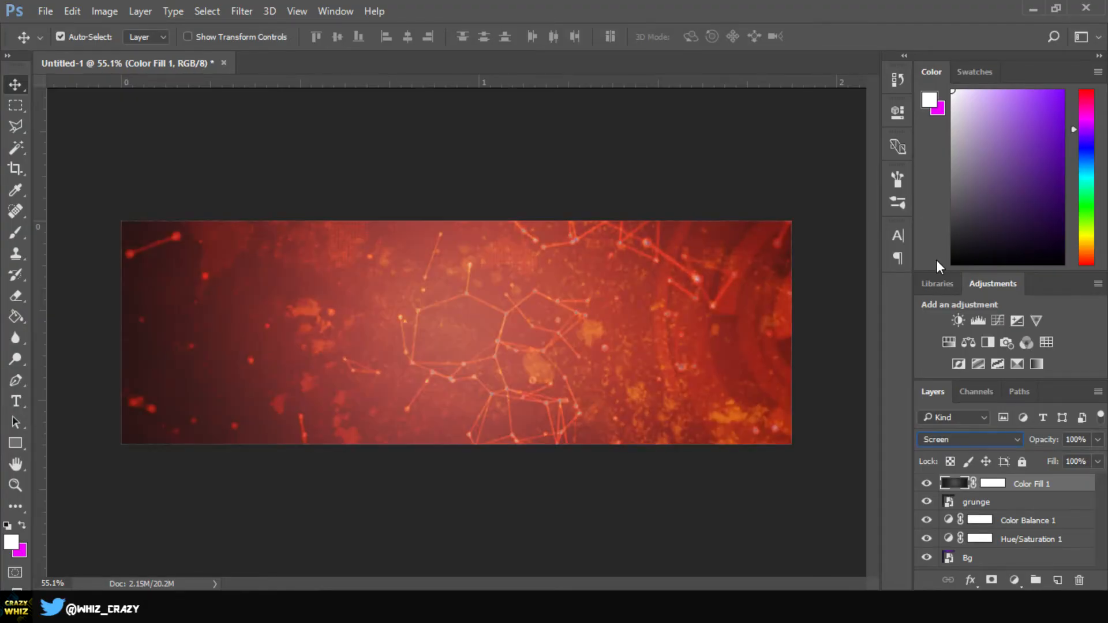
{"action": "key", "text": "Down"}
{"action": "key", "text": "Down"}
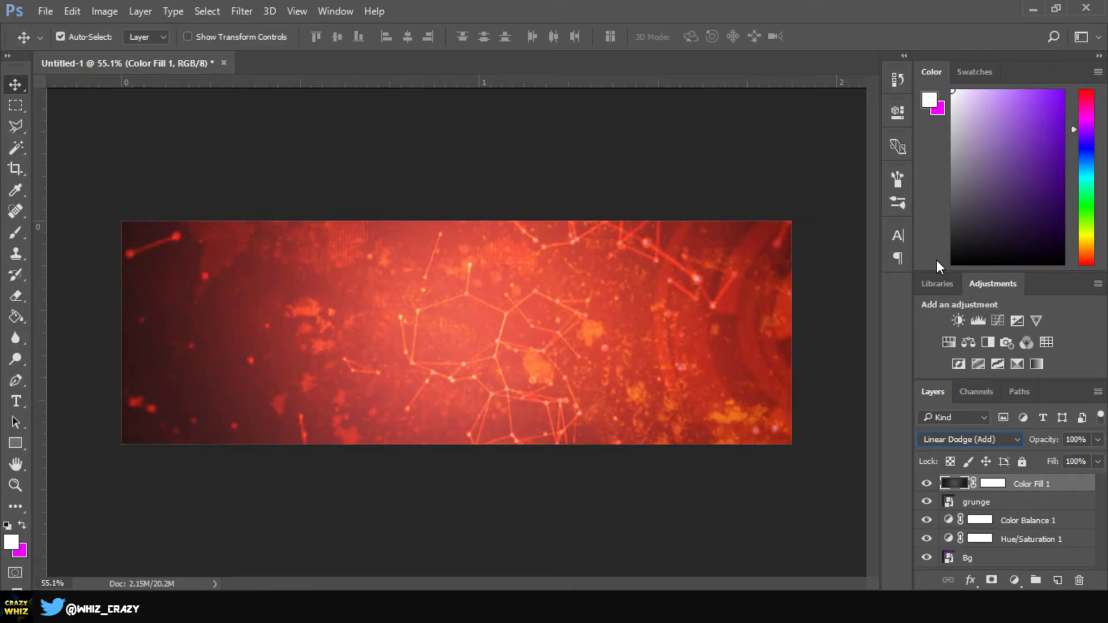
{"action": "key", "text": "Down"}
{"action": "key", "text": "Down"}
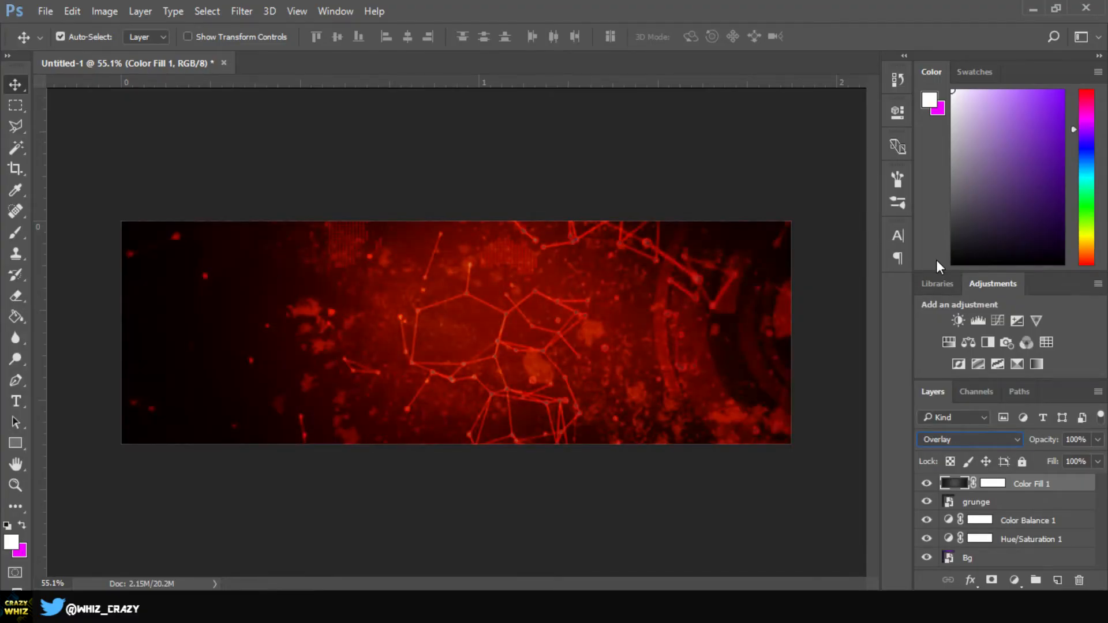
{"action": "key", "text": "Up"}
{"action": "key", "text": "Down"}
{"action": "key", "text": "Up"}
{"action": "key", "text": "Up"}
{"action": "key", "text": "Up"}
{"action": "key", "text": "Up"}
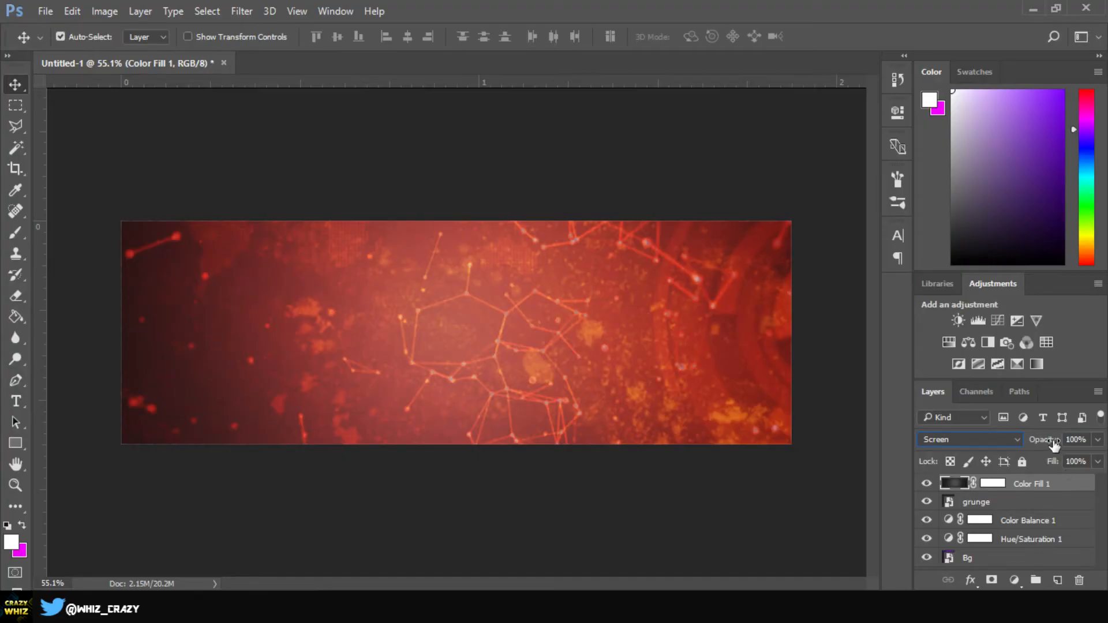
Lower the Color Fill 1 layer's opacity to 50% and select the Bg layer
{"action": "left_click_drag", "start_coordinate": [1049, 445], "coordinate": [1014, 441]}
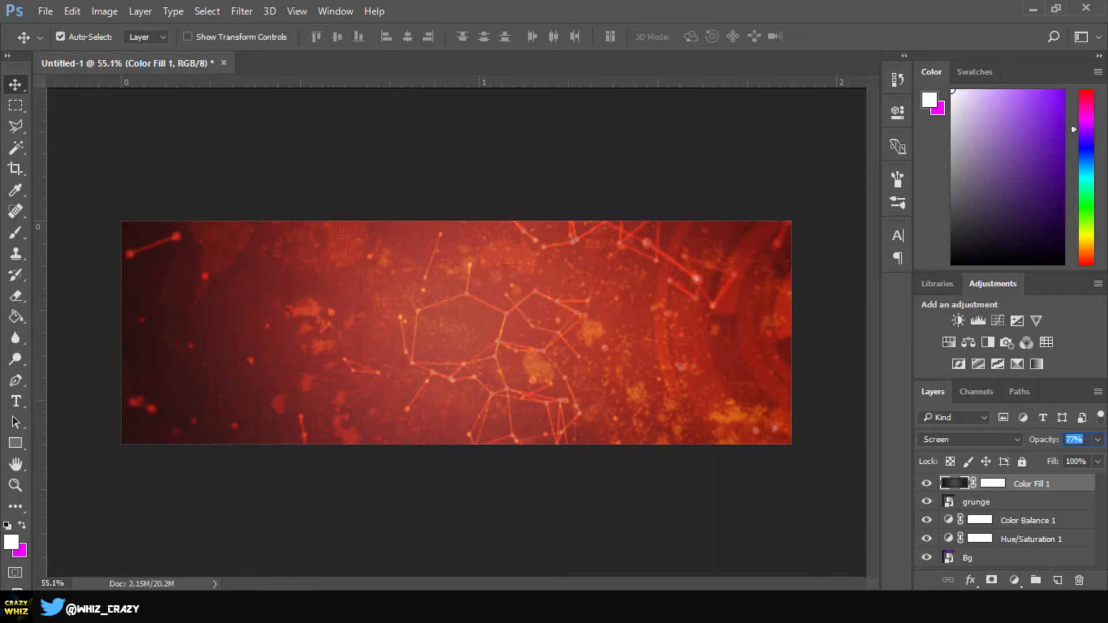
{"action": "type", "text": "50"}
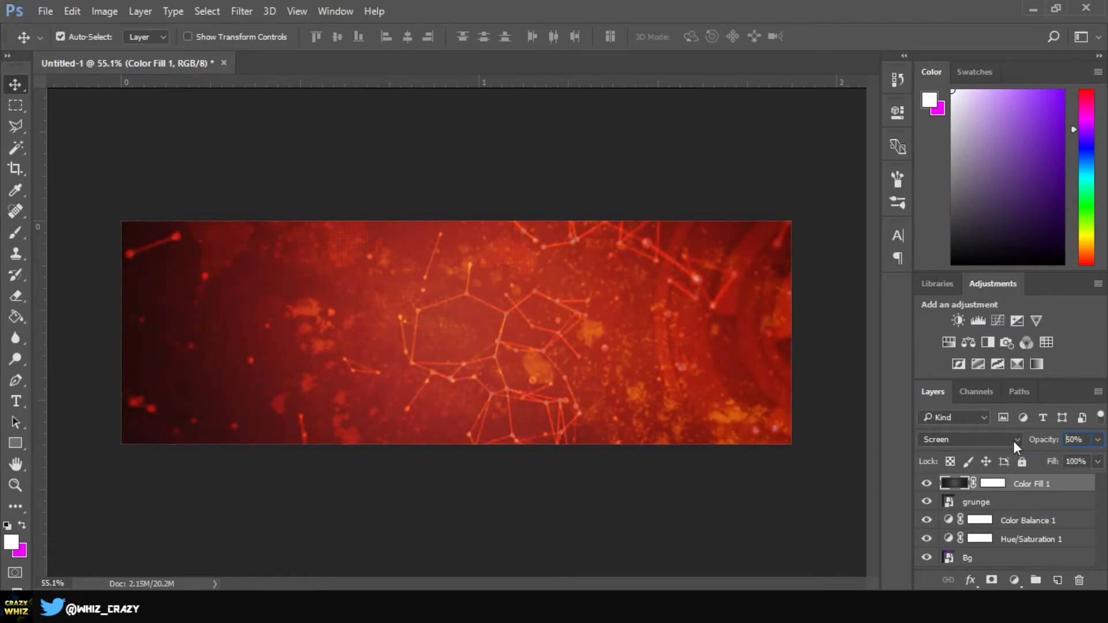
{"action": "left_click", "coordinate": [865, 517]}
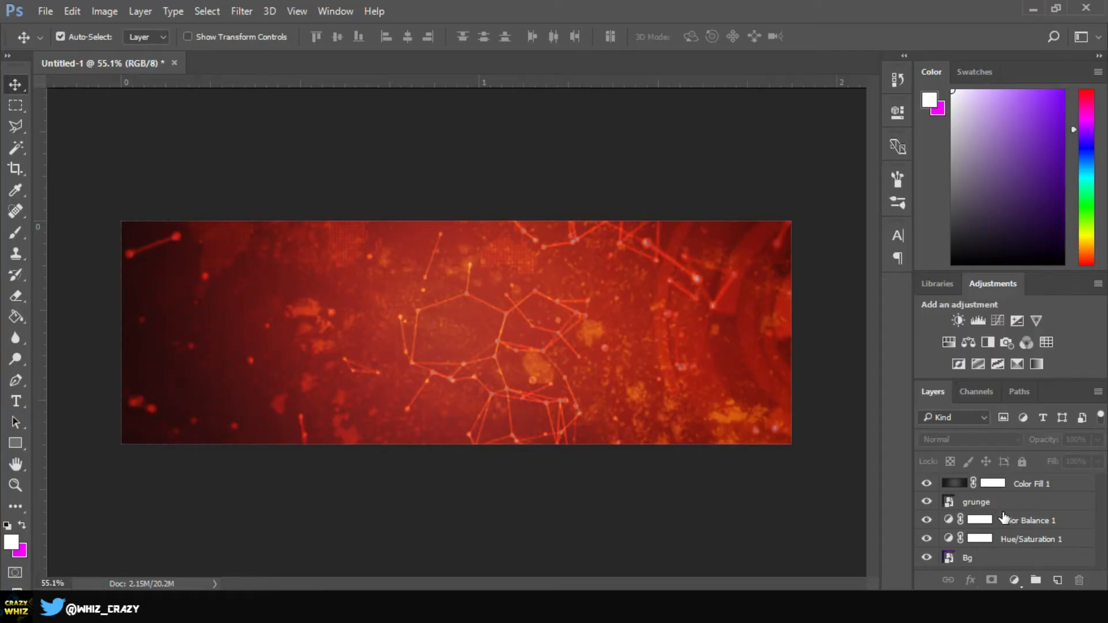
{"action": "left_click", "coordinate": [984, 560]}
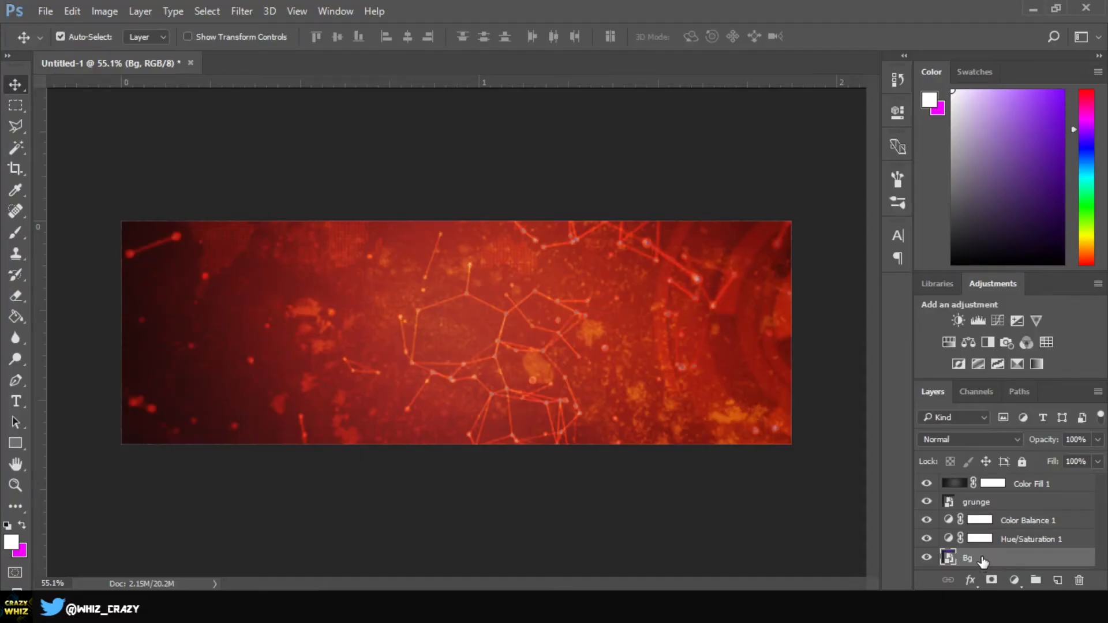
Merge all visible layers into Bg and add a Hue/Saturation adjustment layer above it
{"action": "right_click", "coordinate": [983, 560]}
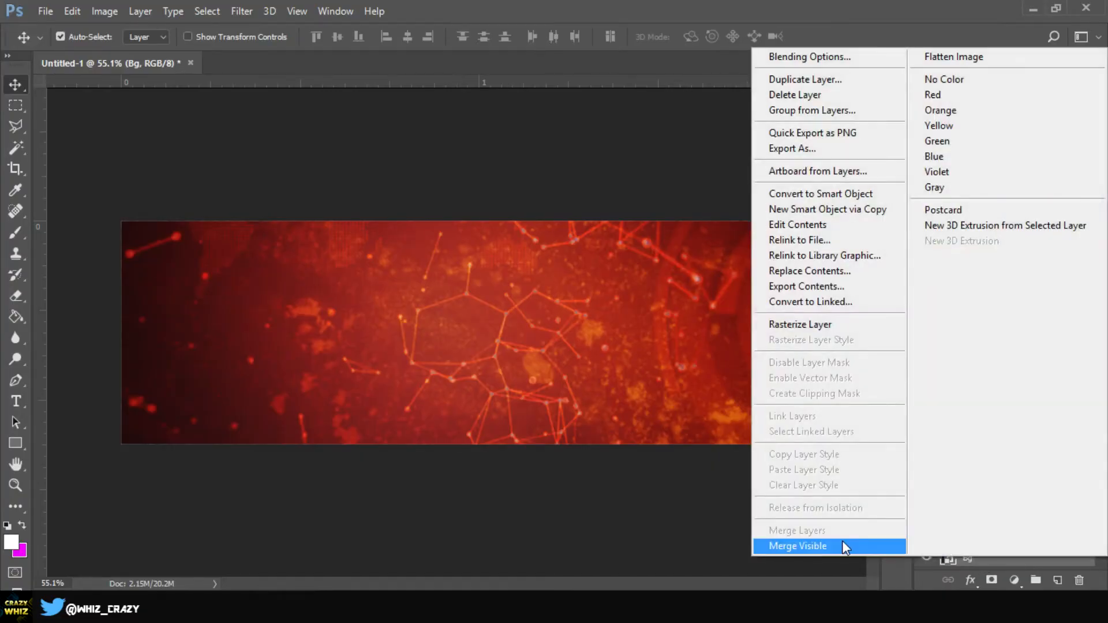
{"action": "left_click", "coordinate": [808, 545]}
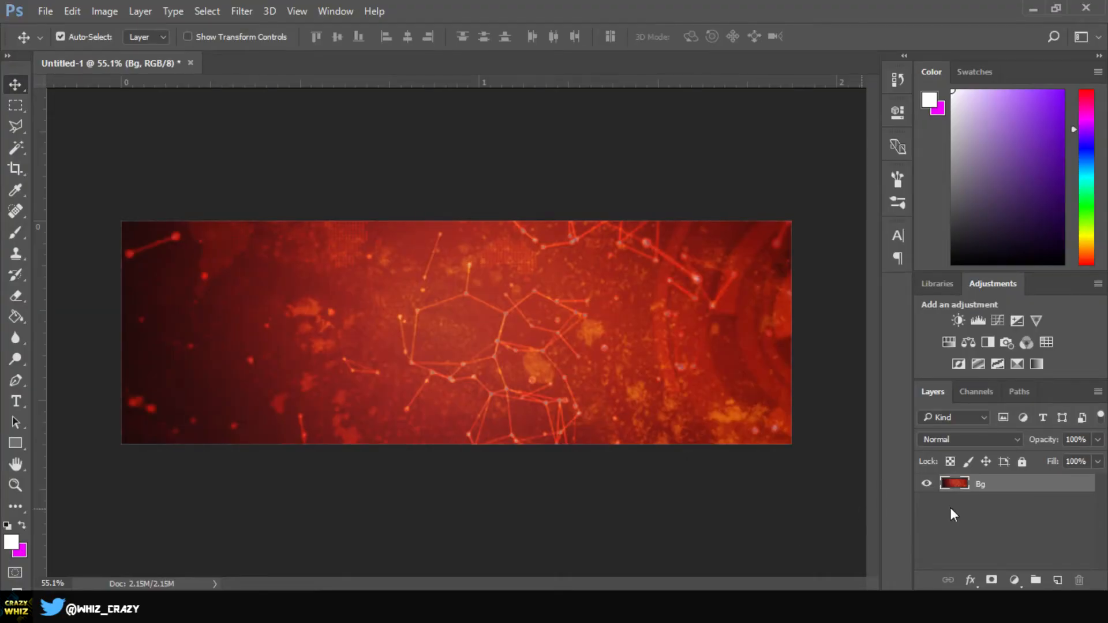
{"action": "left_click", "coordinate": [949, 343]}
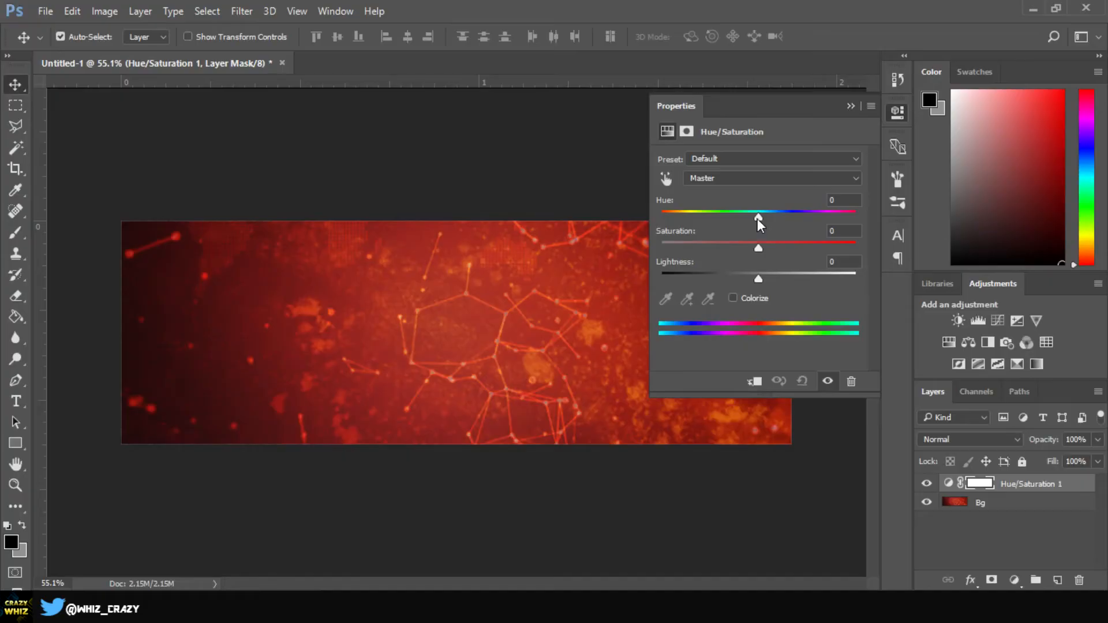
Set the Hue/Saturation 1 hue to -84, turning the red network background purple
{"action": "left_click_drag", "start_coordinate": [758, 218], "coordinate": [701, 218]}
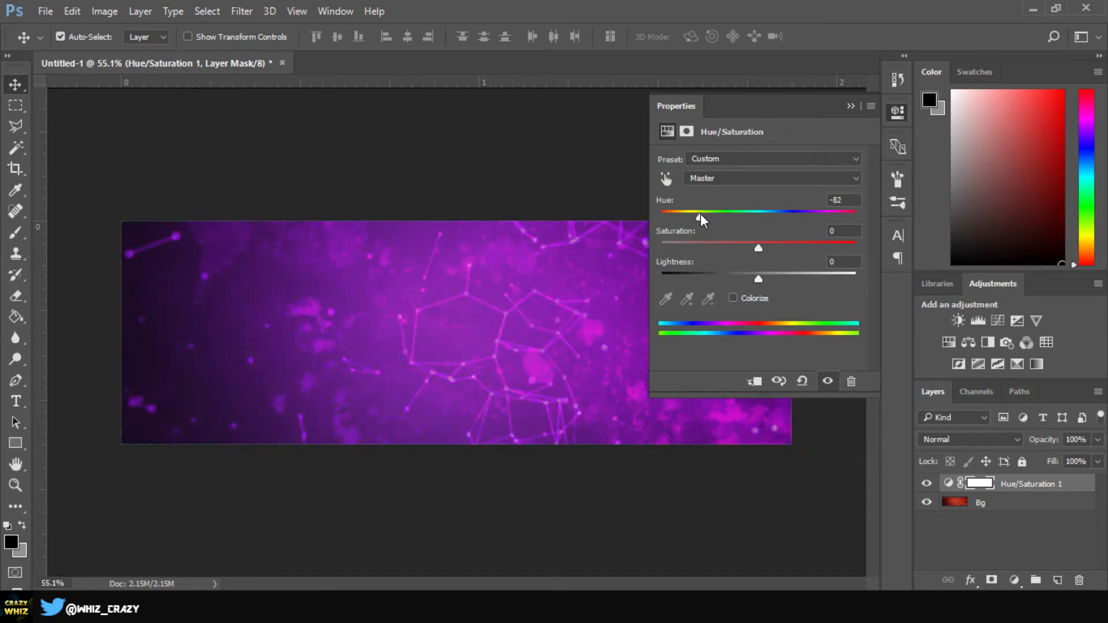
{"action": "left_click_drag", "start_coordinate": [701, 216], "coordinate": [698, 214]}
{"action": "left_click_drag", "start_coordinate": [698, 211], "coordinate": [746, 213]}
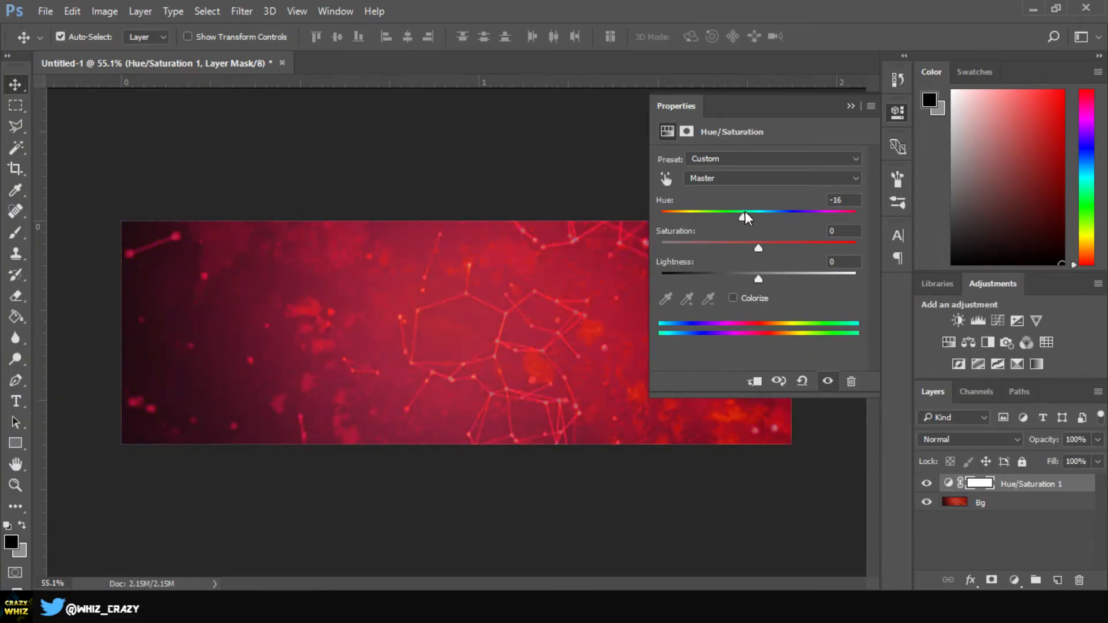
{"action": "left_click_drag", "start_coordinate": [746, 211], "coordinate": [782, 217]}
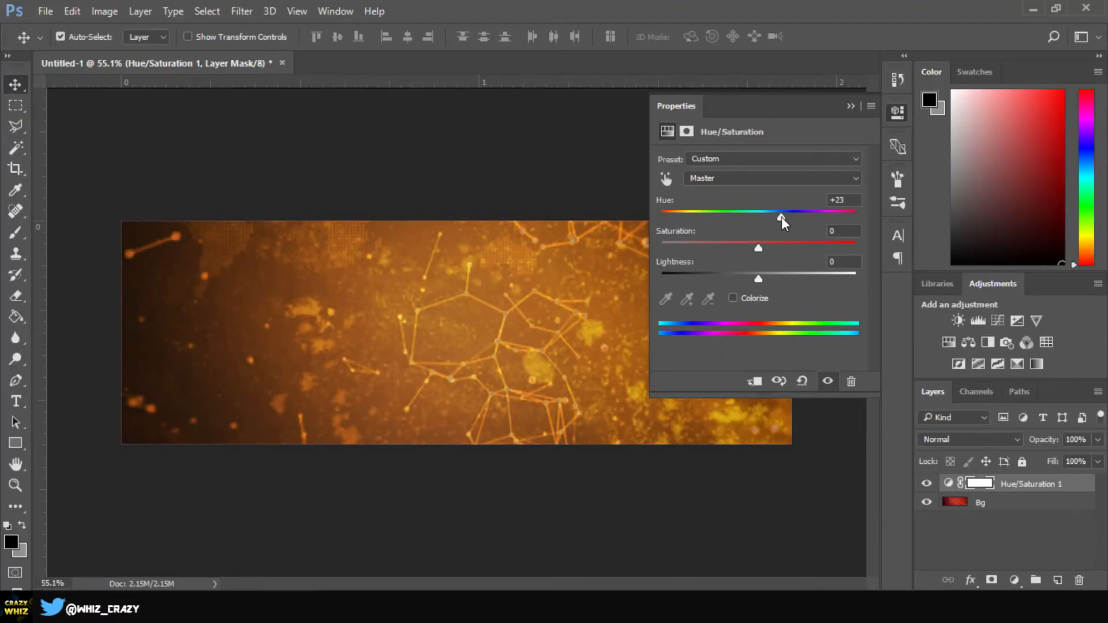
{"action": "left_click_drag", "start_coordinate": [782, 217], "coordinate": [704, 220]}
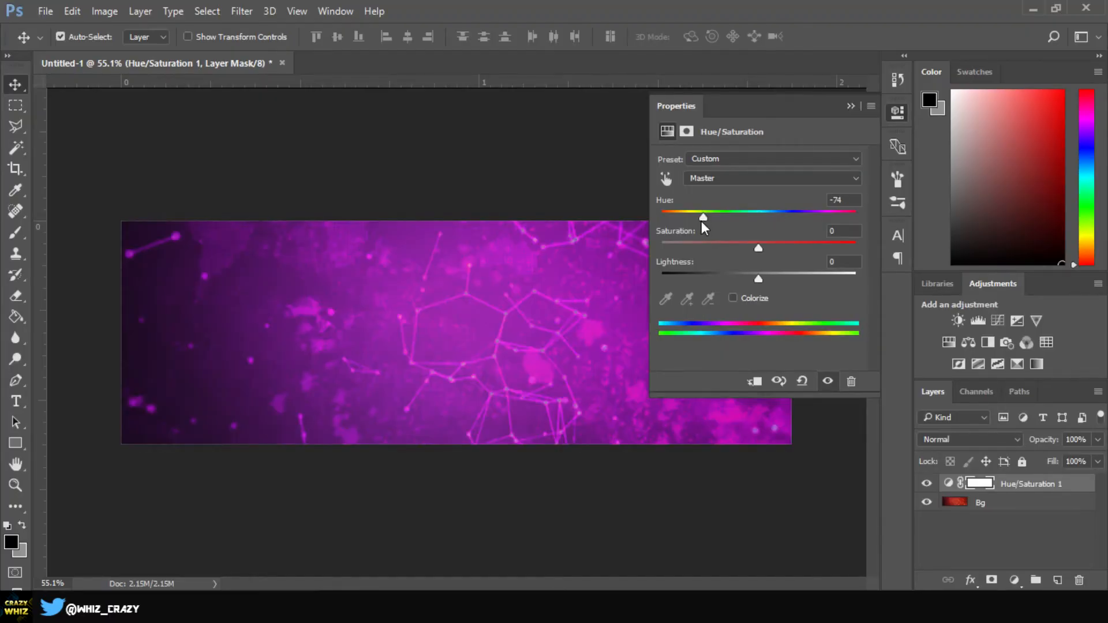
{"action": "left_click_drag", "start_coordinate": [702, 217], "coordinate": [701, 217]}
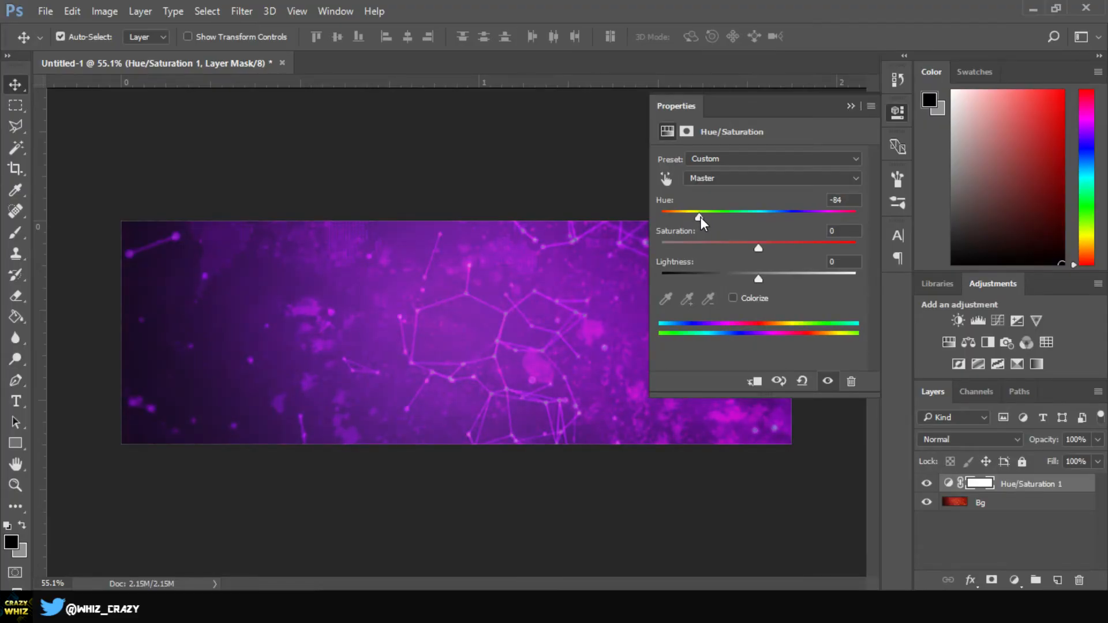
{"action": "left_click", "coordinate": [851, 106]}
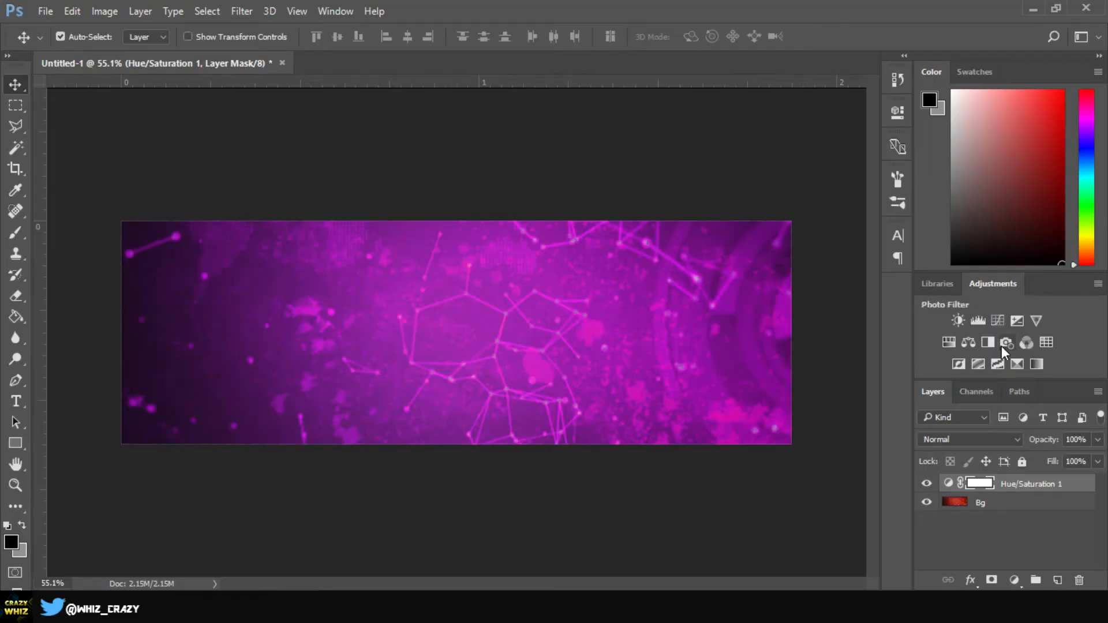
Add a Color Balance layer with midtones Cyan-Red +20, Magenta-Green +21, Yellow-Blue +60
{"action": "left_click", "coordinate": [968, 343]}
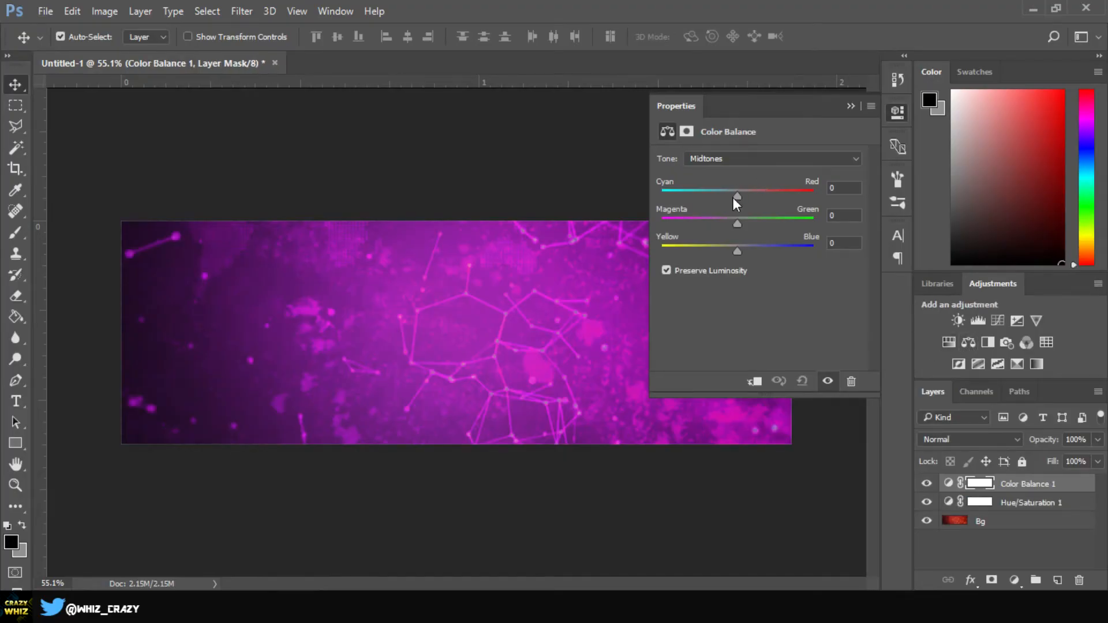
{"action": "left_click_drag", "start_coordinate": [733, 197], "coordinate": [689, 198]}
{"action": "left_click_drag", "start_coordinate": [689, 197], "coordinate": [762, 205]}
{"action": "left_click_drag", "start_coordinate": [740, 224], "coordinate": [721, 227]}
{"action": "left_click_drag", "start_coordinate": [722, 227], "coordinate": [717, 252]}
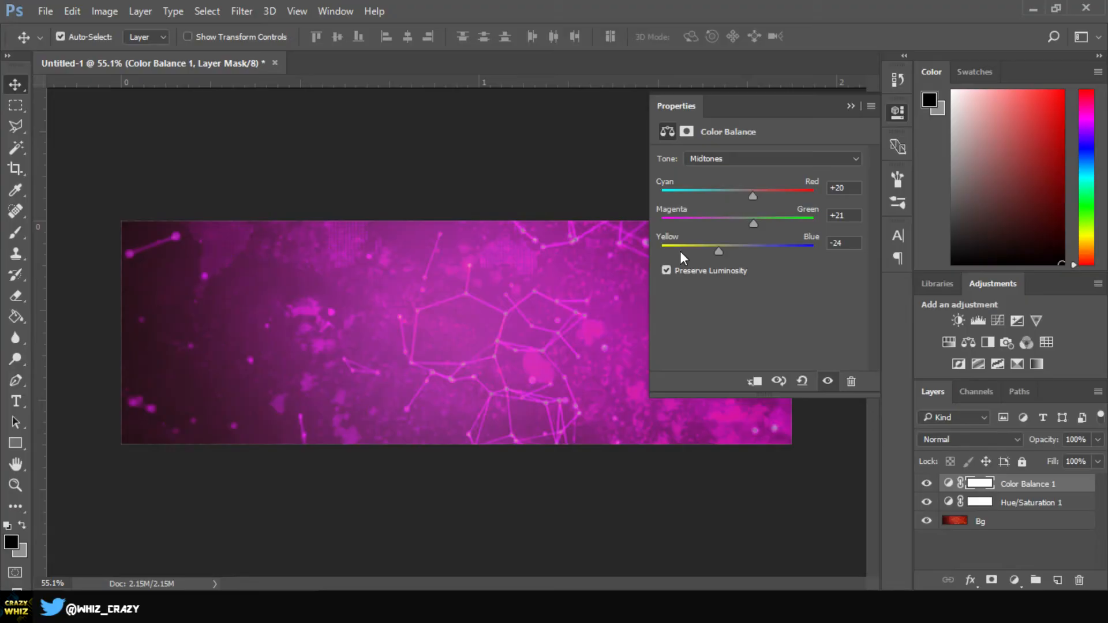
{"action": "left_click_drag", "start_coordinate": [719, 251], "coordinate": [814, 249]}
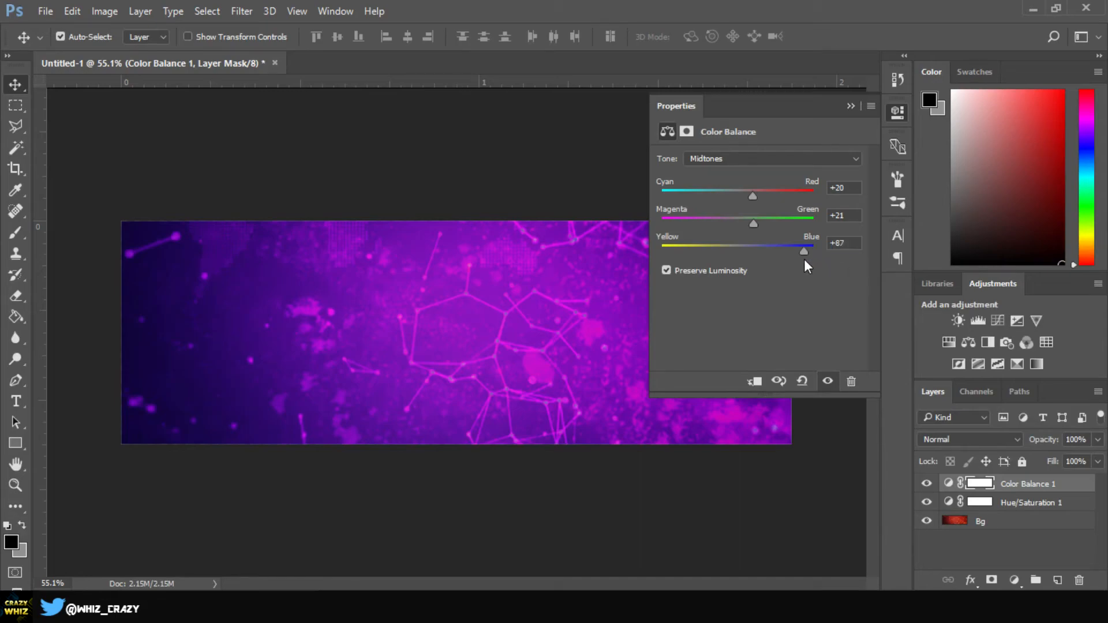
{"action": "left_click_drag", "start_coordinate": [806, 260], "coordinate": [784, 258]}
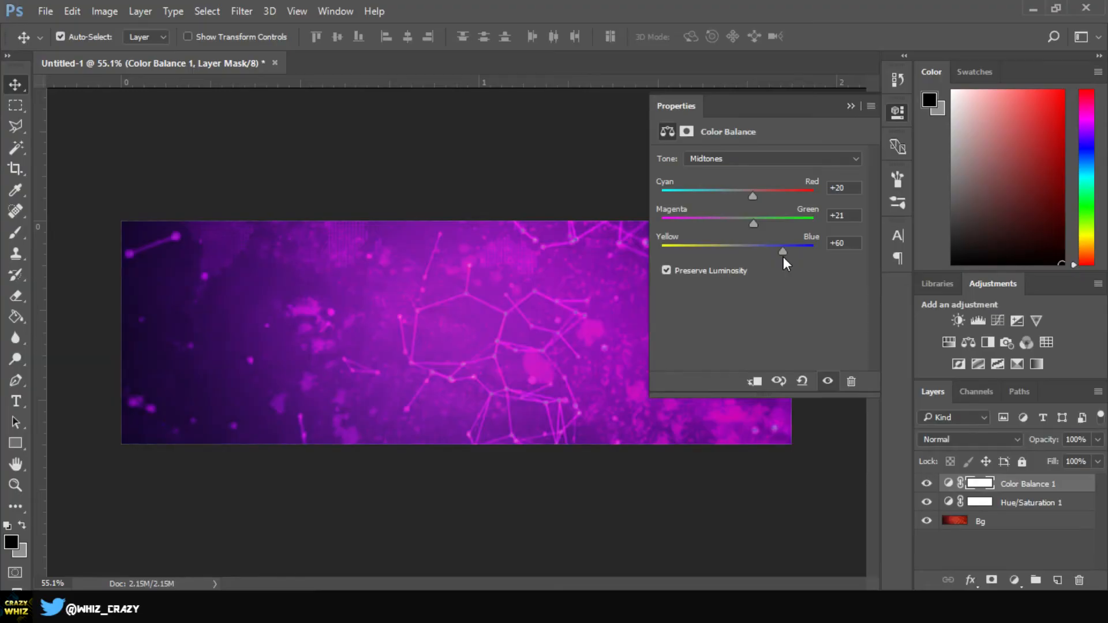
{"action": "left_click", "coordinate": [850, 107]}
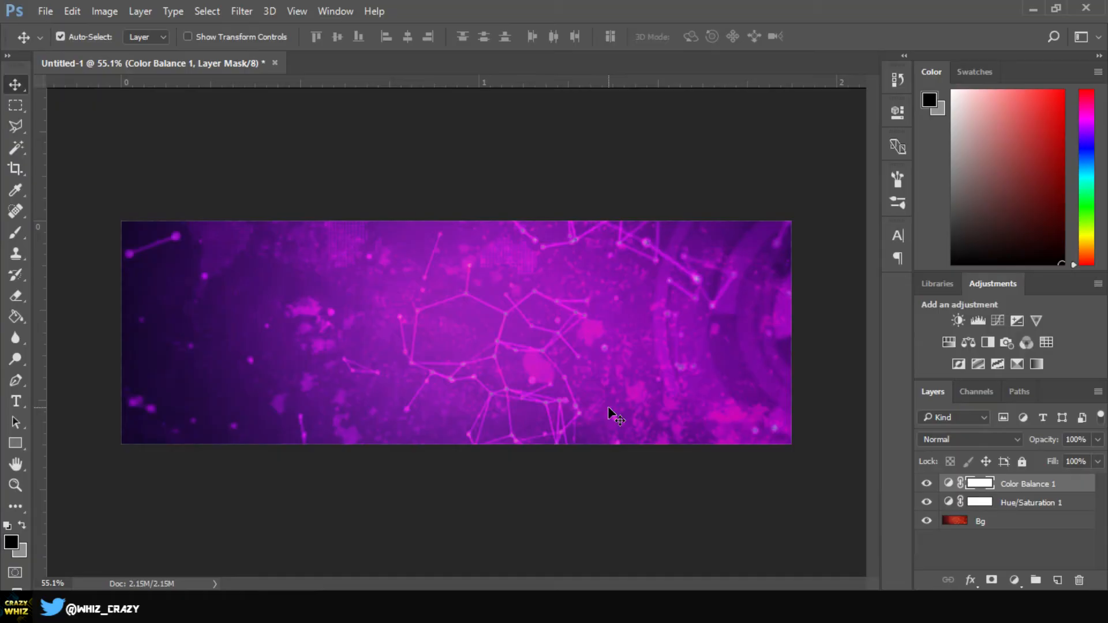
{"action": "left_click", "coordinate": [993, 522]}
{"action": "left_click", "coordinate": [1016, 485]}
On a new Layer 1, paint a large soft black patch at the banner centre
{"action": "left_click", "coordinate": [1058, 580]}
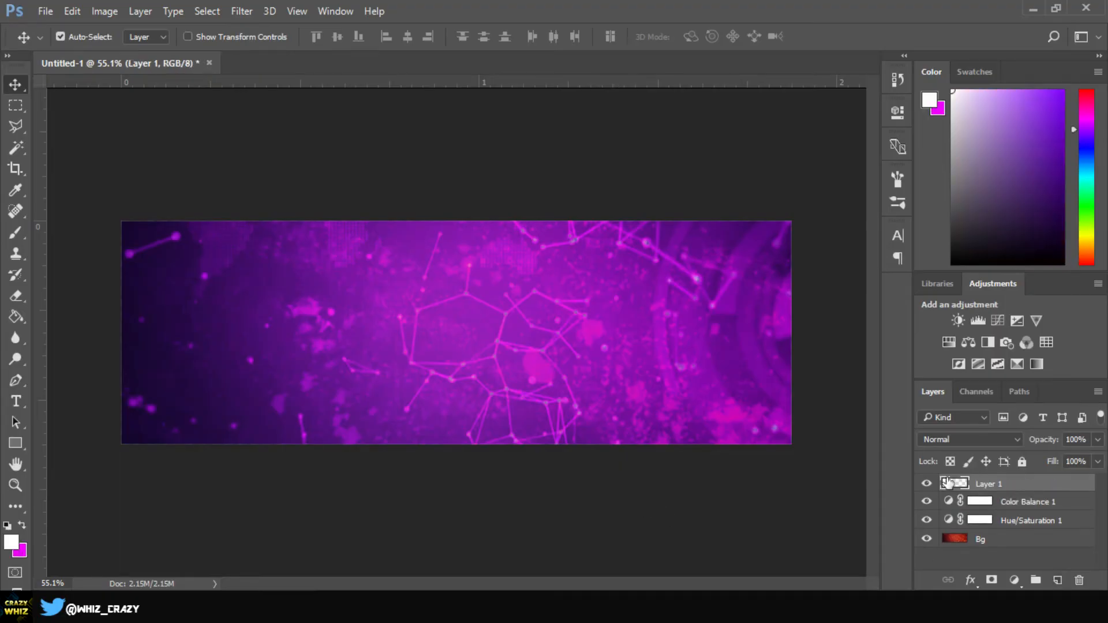
{"action": "left_click", "coordinate": [19, 233]}
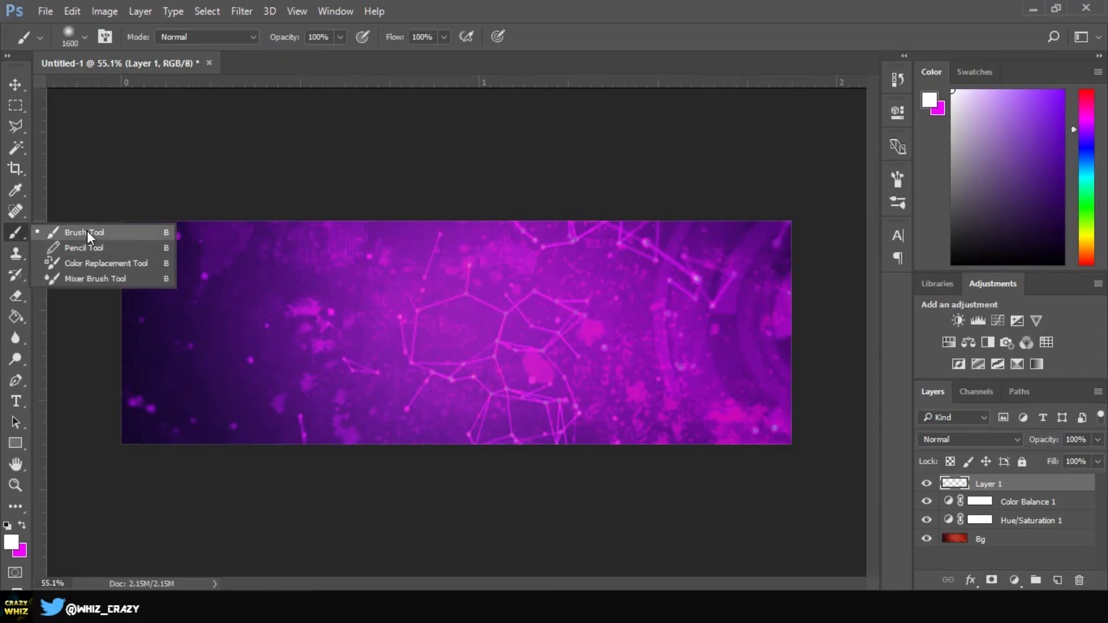
{"action": "left_click", "coordinate": [87, 231]}
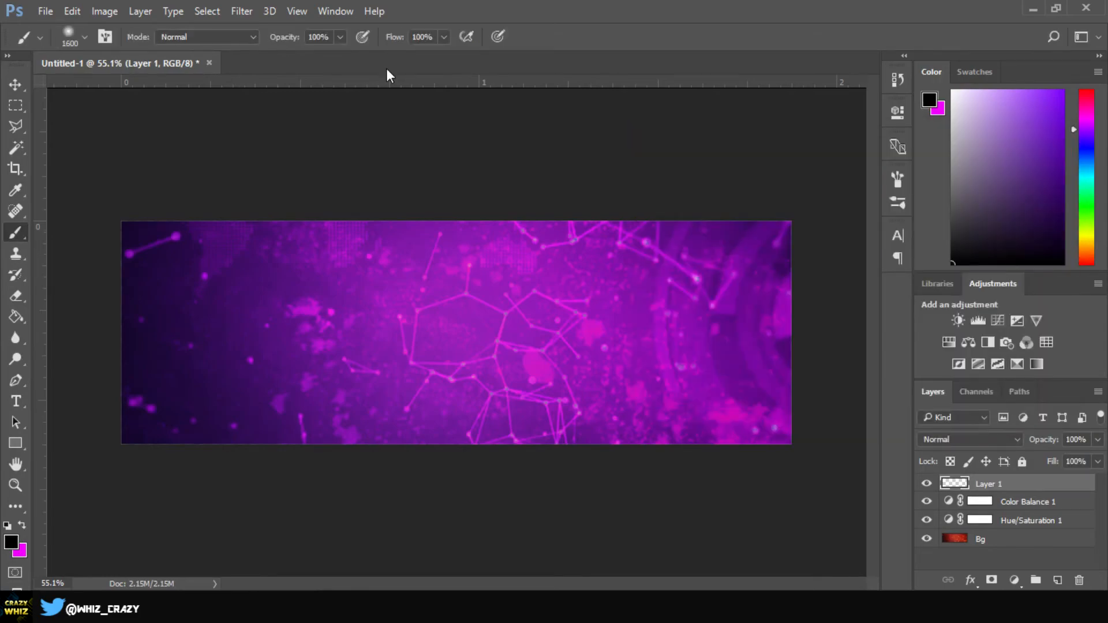
{"action": "left_click", "coordinate": [479, 341]}
{"action": "mouse_move", "coordinate": [284, 40]}
{"action": "left_mouse_down"}
{"action": "mouse_move", "coordinate": [271, 43]}
{"action": "mouse_move", "coordinate": [606, 41]}
{"action": "left_mouse_up"}
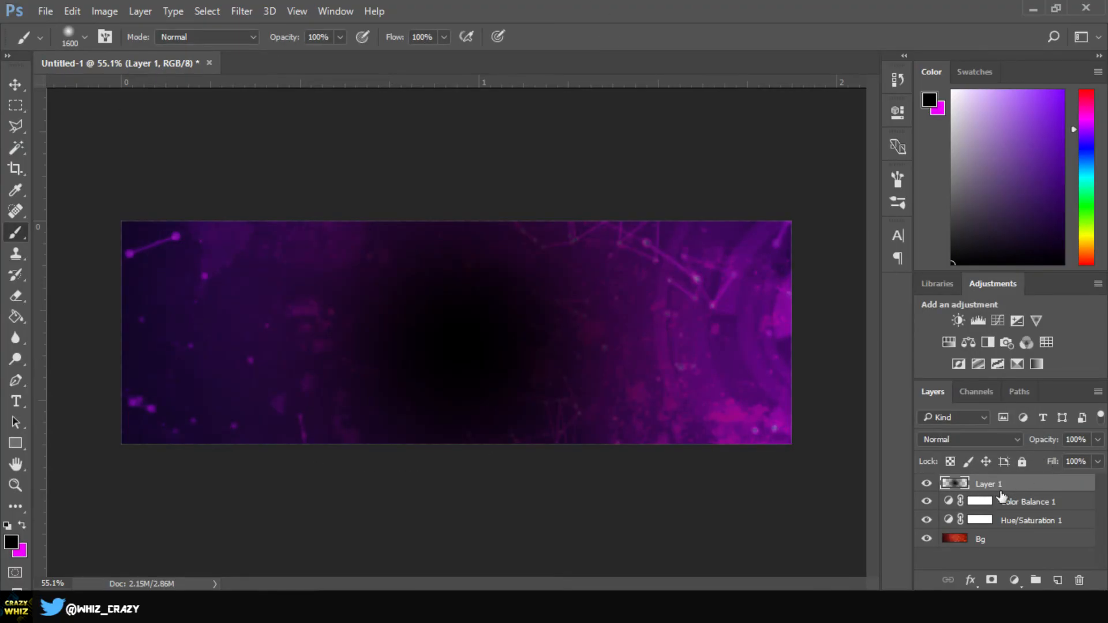
Set Layer 1's opacity to 40% and start a text entry on the banner
{"action": "left_click", "coordinate": [1045, 442]}
{"action": "left_click_drag", "start_coordinate": [1044, 442], "coordinate": [1029, 452]}
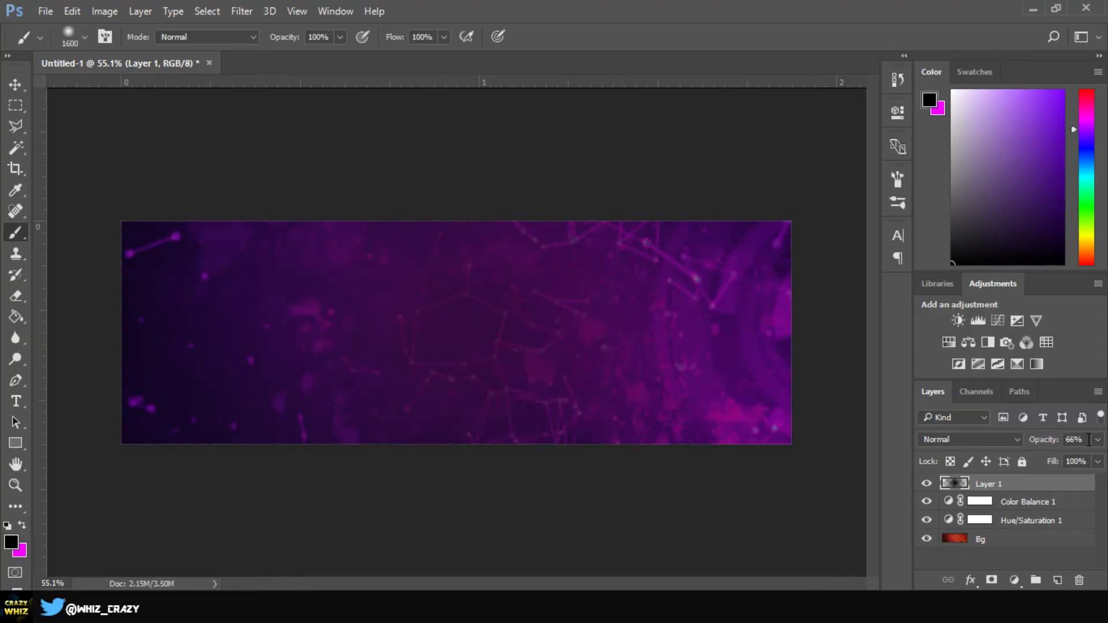
{"action": "type", "text": "50"}
{"action": "key", "text": "Return"}
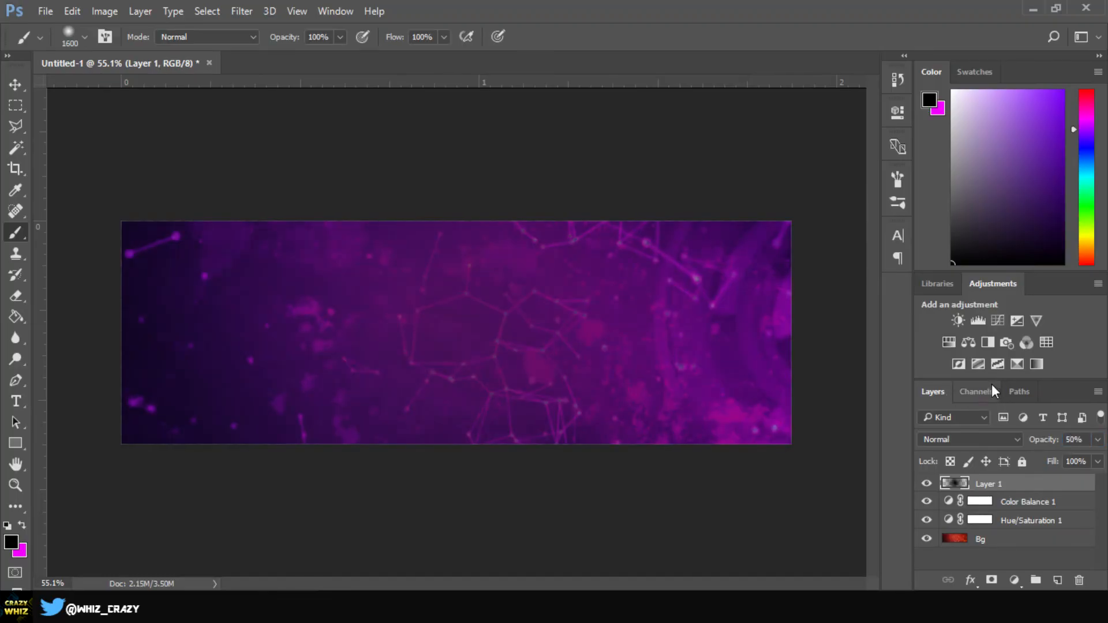
{"action": "left_click", "coordinate": [1073, 439]}
{"action": "type", "text": "40"}
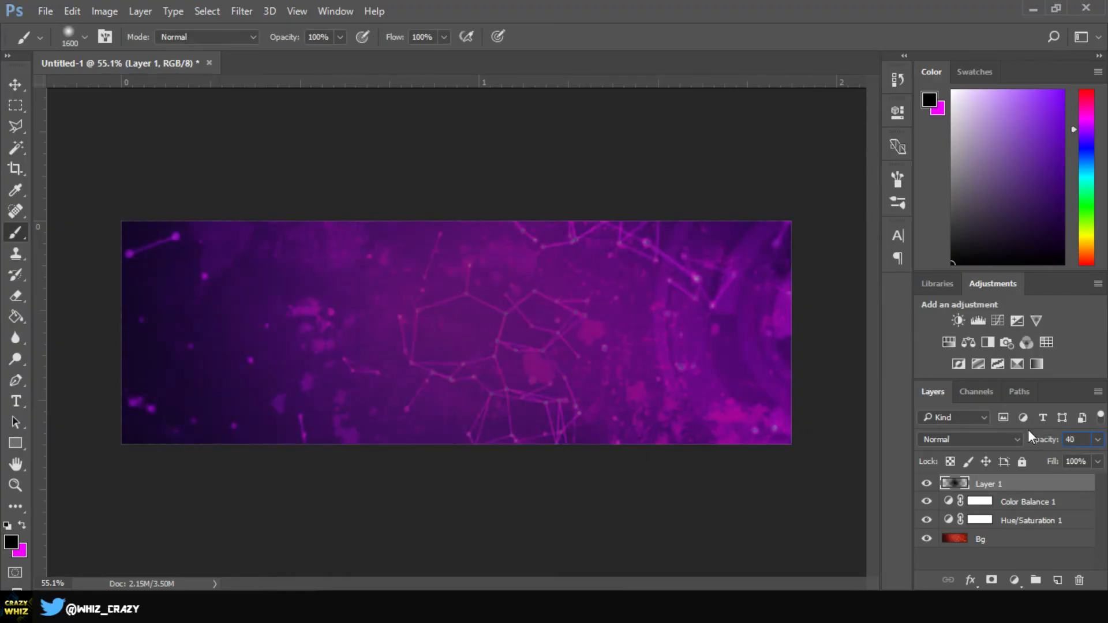
{"action": "key", "text": "Return"}
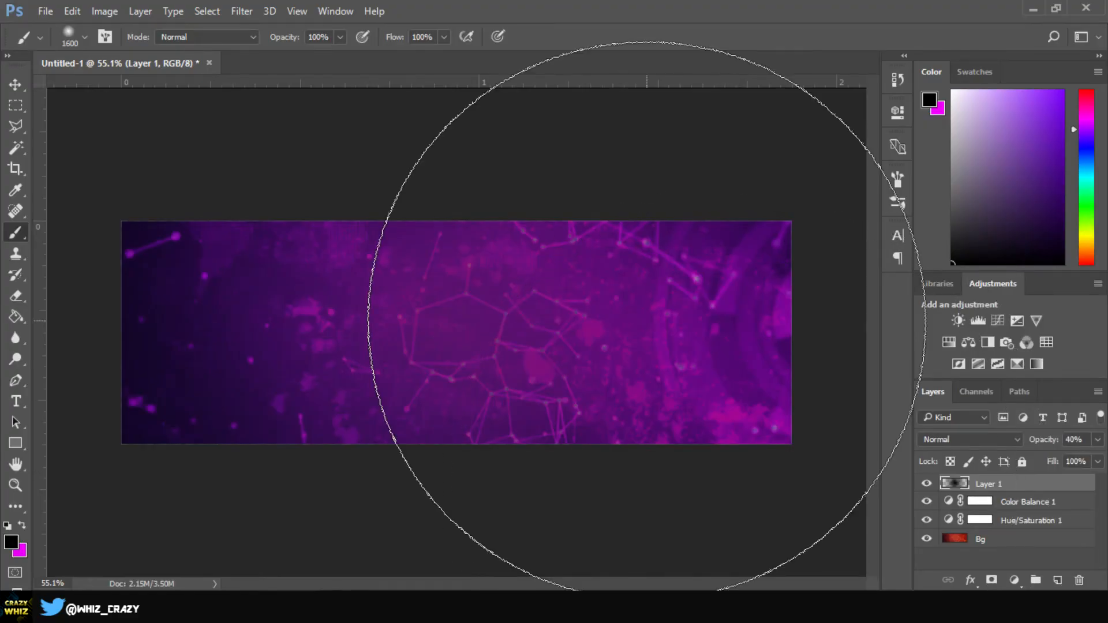
{"action": "key", "text": "t"}
{"action": "left_click", "coordinate": [316, 342]}
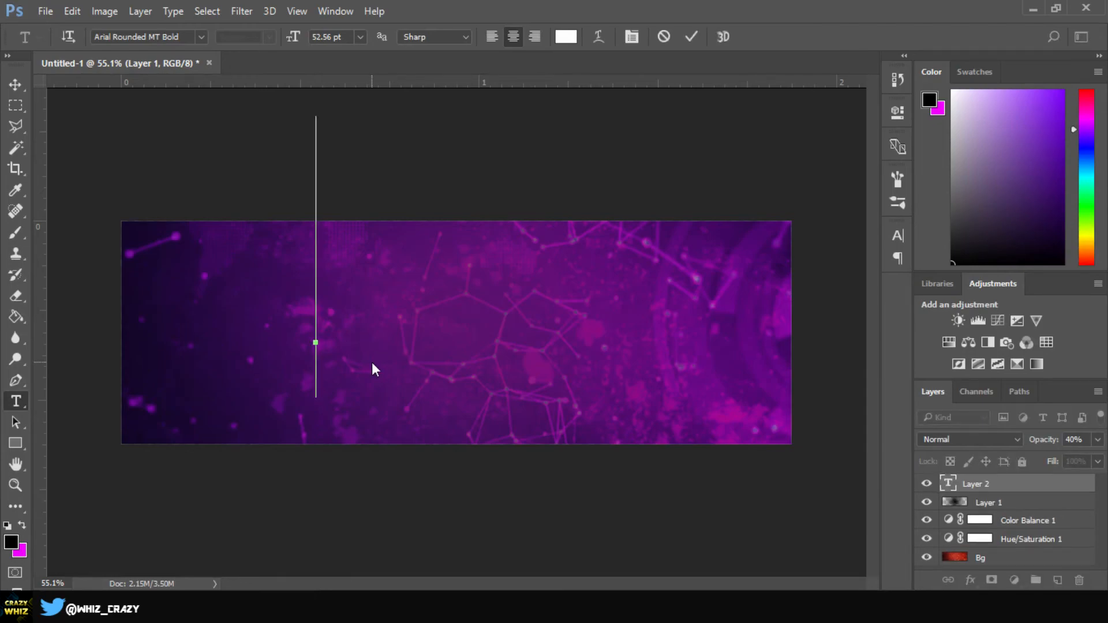
Type 'CRAZY WHIZ' and set it to 18 pt
{"action": "type", "text": "CRAZY WHIZ"}
{"action": "key", "text": "alt+space"}
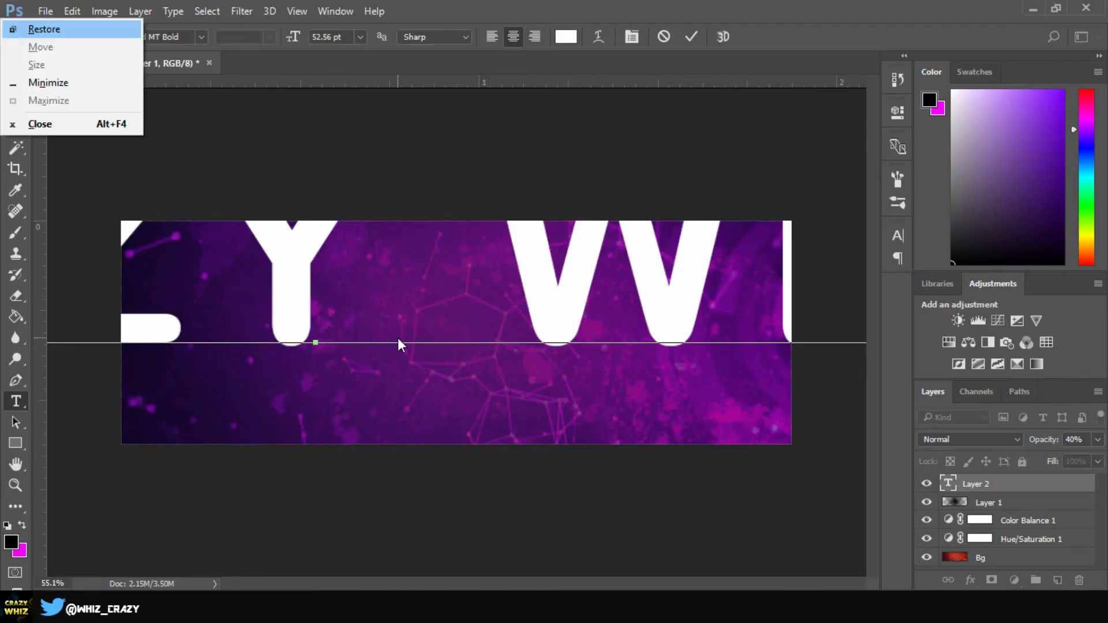
{"action": "key", "text": "Escape"}
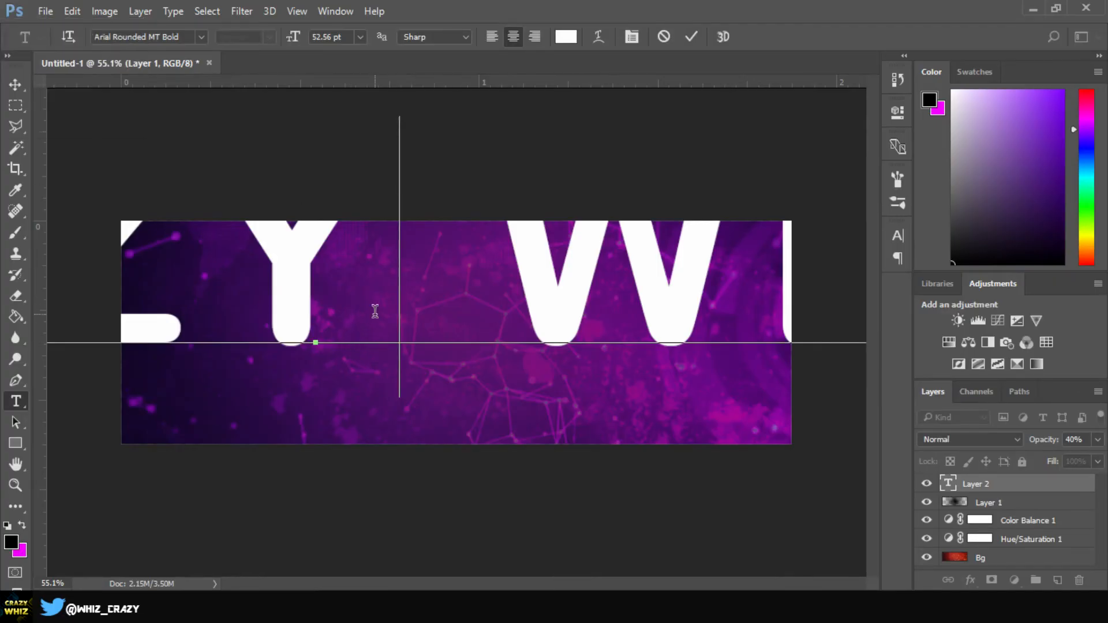
{"action": "key", "text": "ctrl+a"}
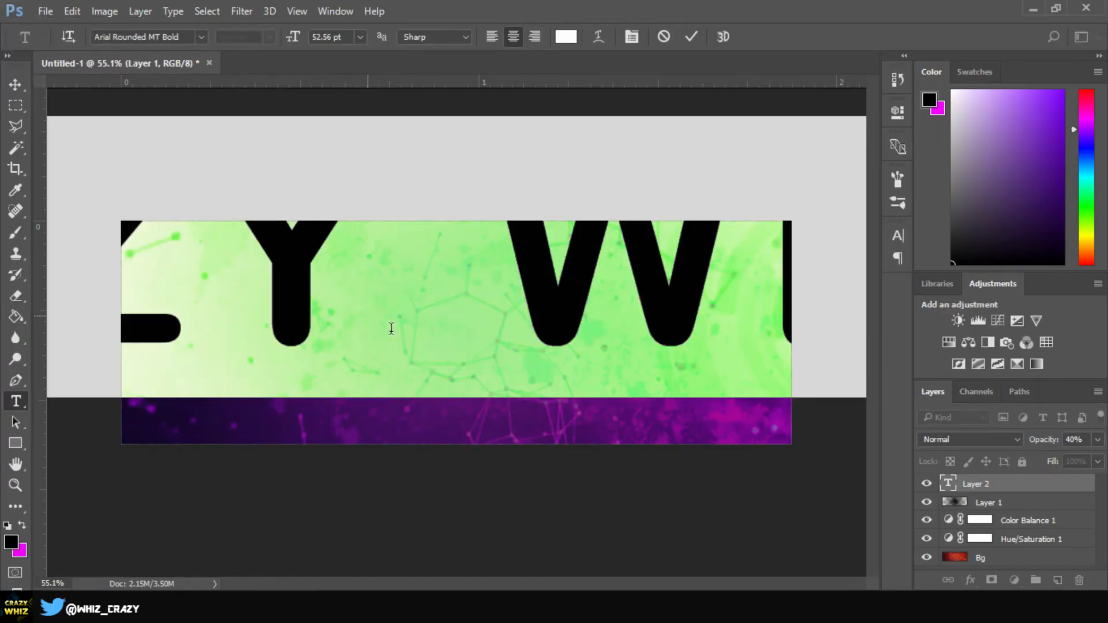
{"action": "left_click", "coordinate": [360, 36]}
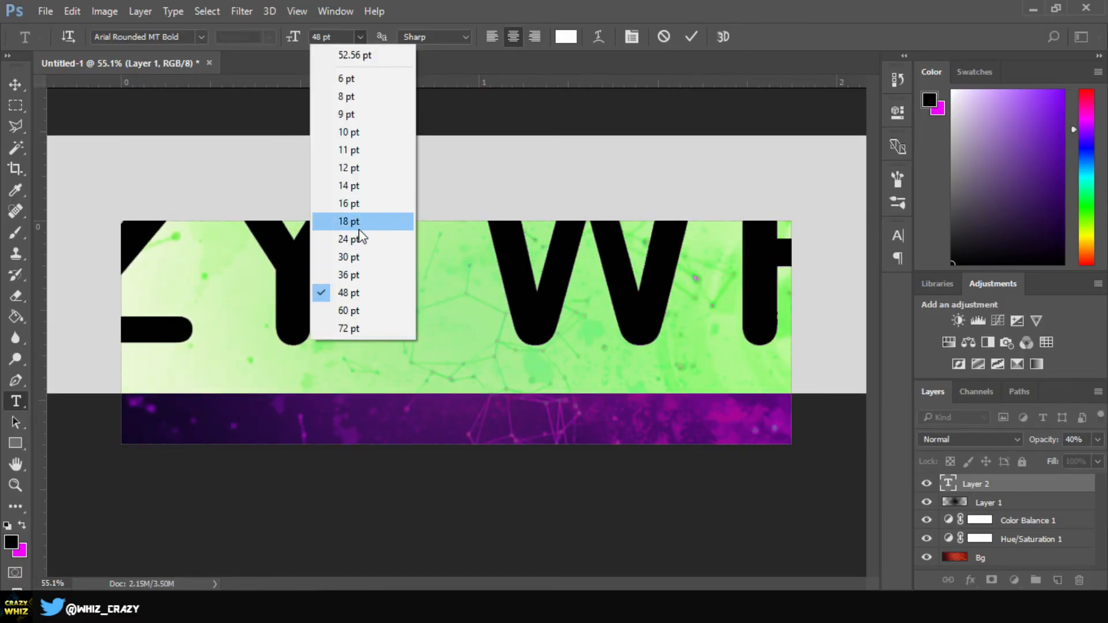
{"action": "left_click", "coordinate": [358, 221]}
{"action": "left_click", "coordinate": [23, 86]}
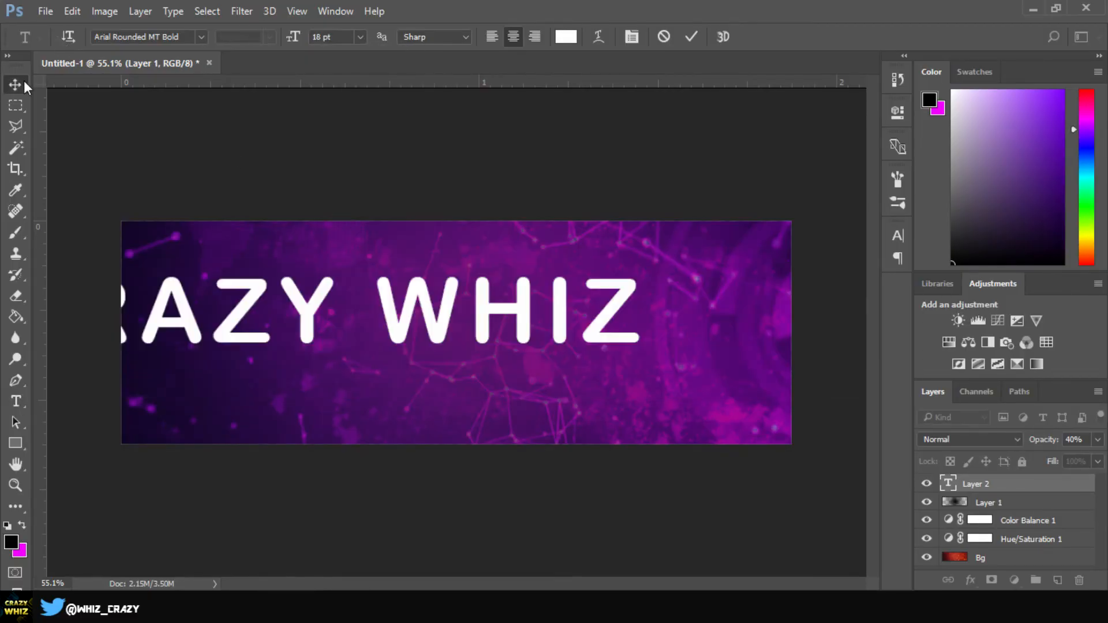
Reselect all the CRAZY WHIZ text to change its font
{"action": "left_click", "coordinate": [12, 404]}
{"action": "left_click", "coordinate": [575, 314]}
{"action": "key", "text": "ctrl+a"}
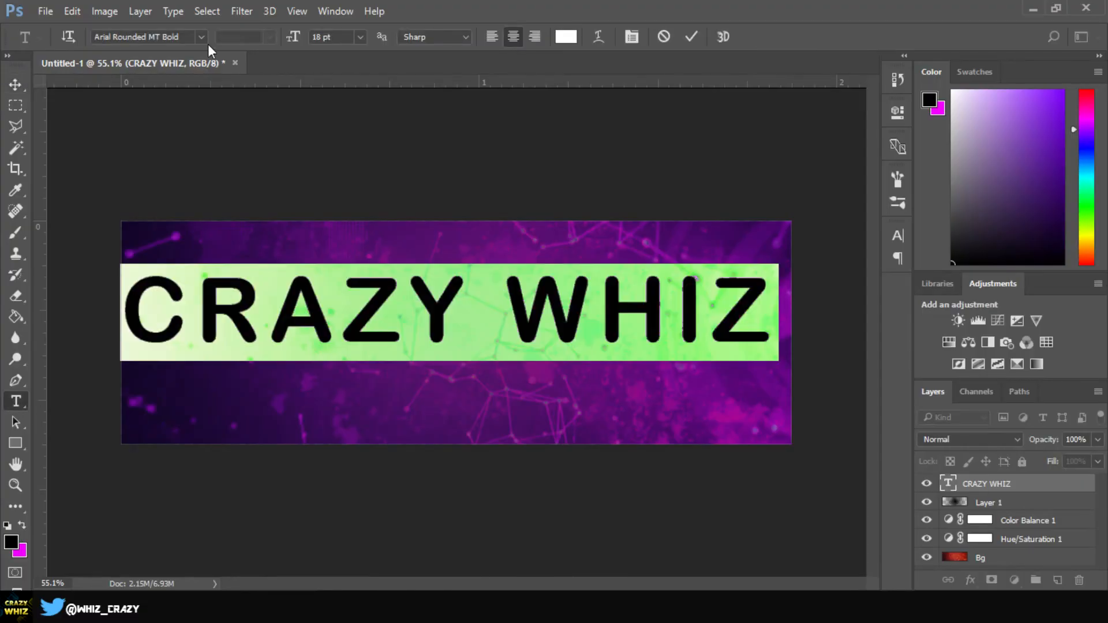
{"action": "left_click", "coordinate": [200, 41]}
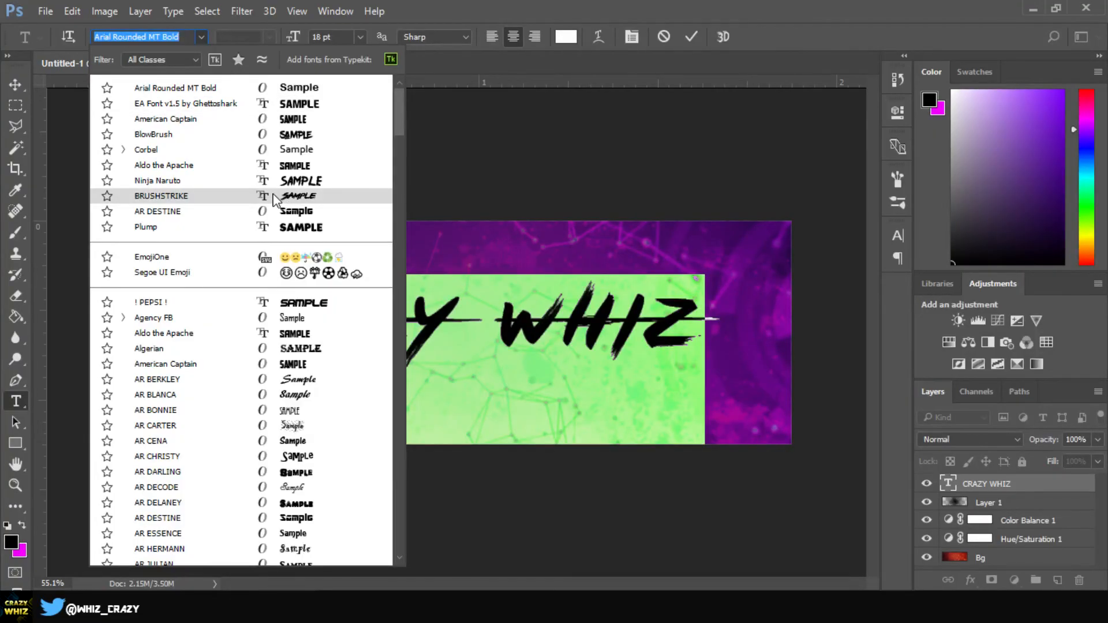
Apply the BRUSHSTRIKE font to CRAZY WHIZ and deselect the text to view it
{"action": "key", "text": "Escape"}
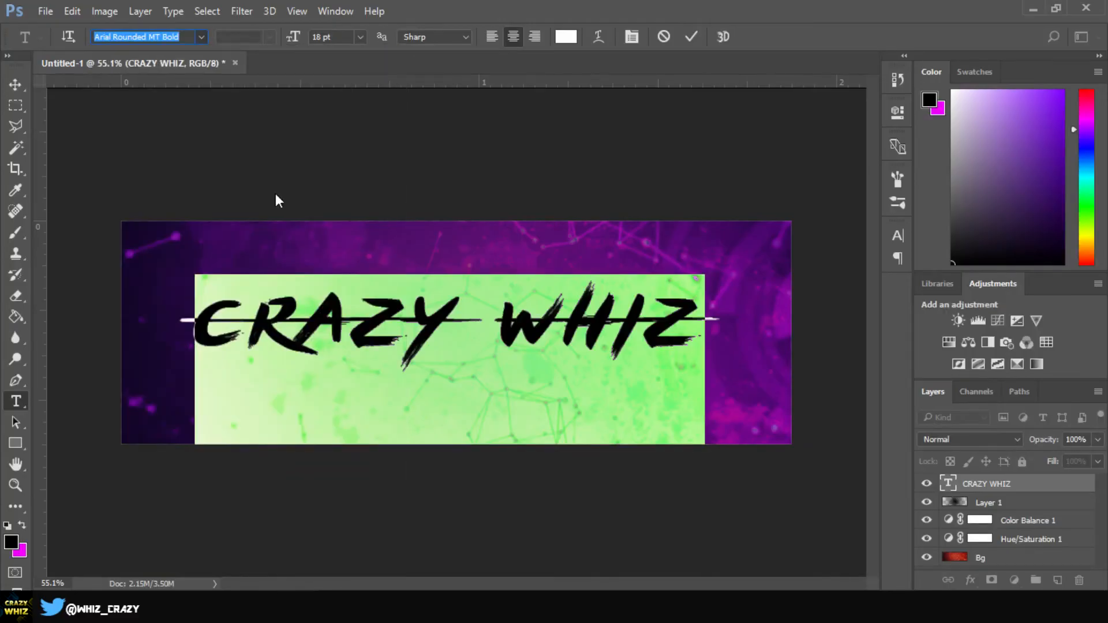
{"action": "left_click", "coordinate": [354, 300]}
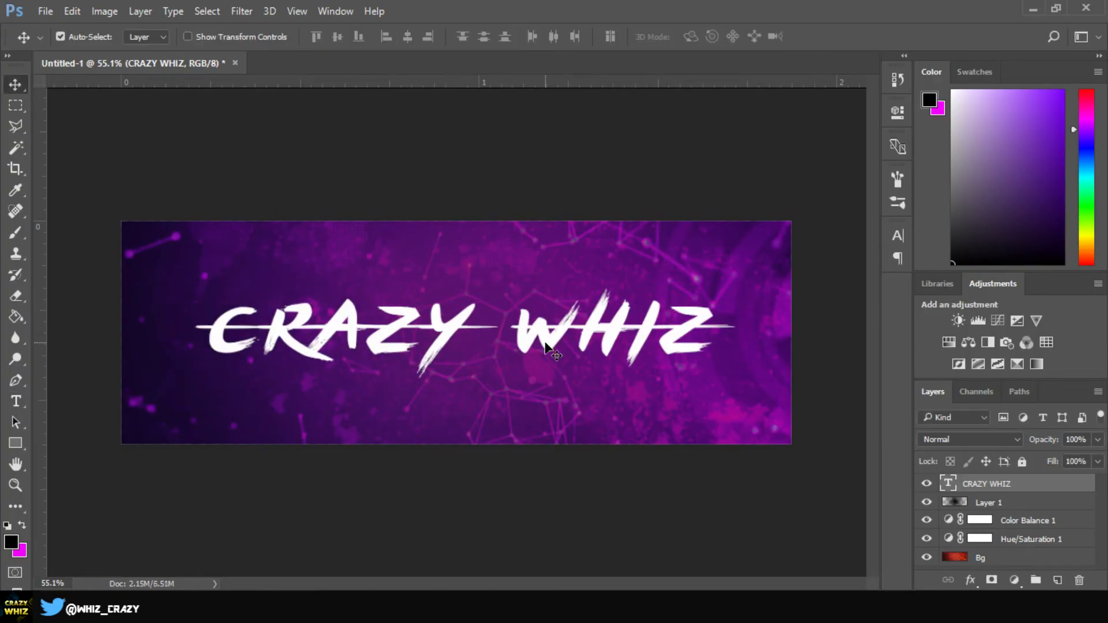
Align CRAZY WHIZ to the canvas's horizontal centre, deselect, and nudge it slightly up
{"action": "key", "text": "ctrl"}
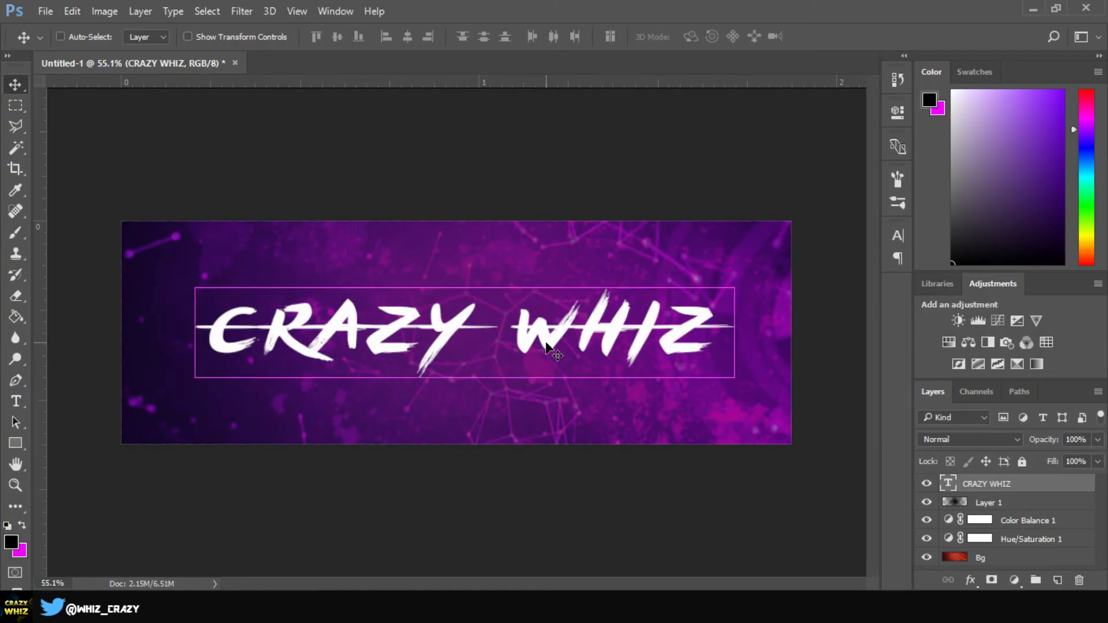
{"action": "key", "text": "ctrl+a"}
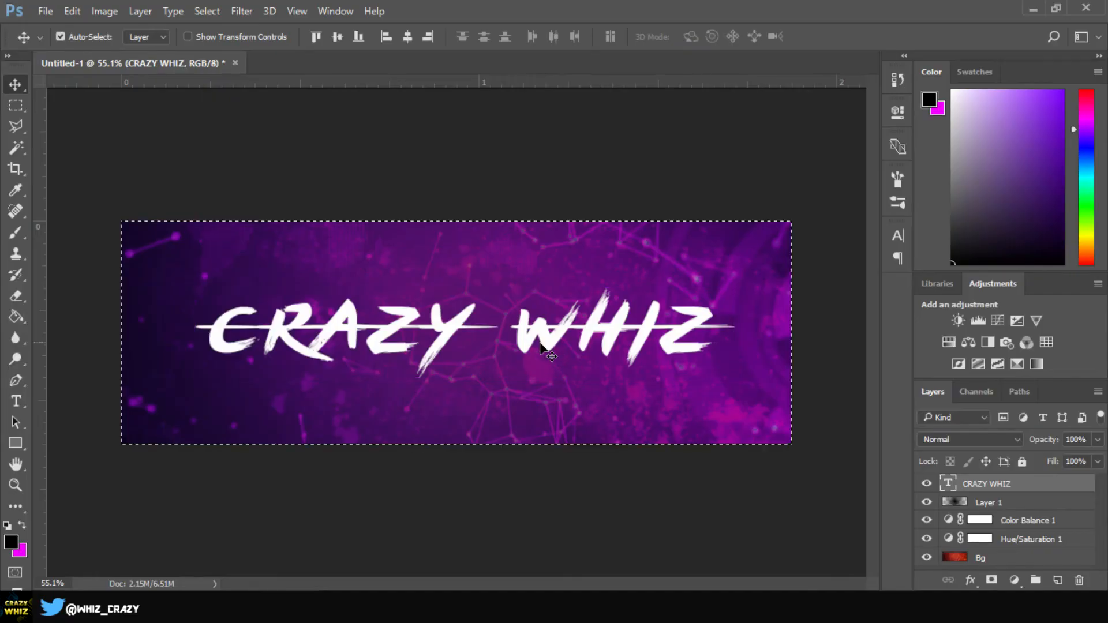
{"action": "left_click", "coordinate": [406, 37]}
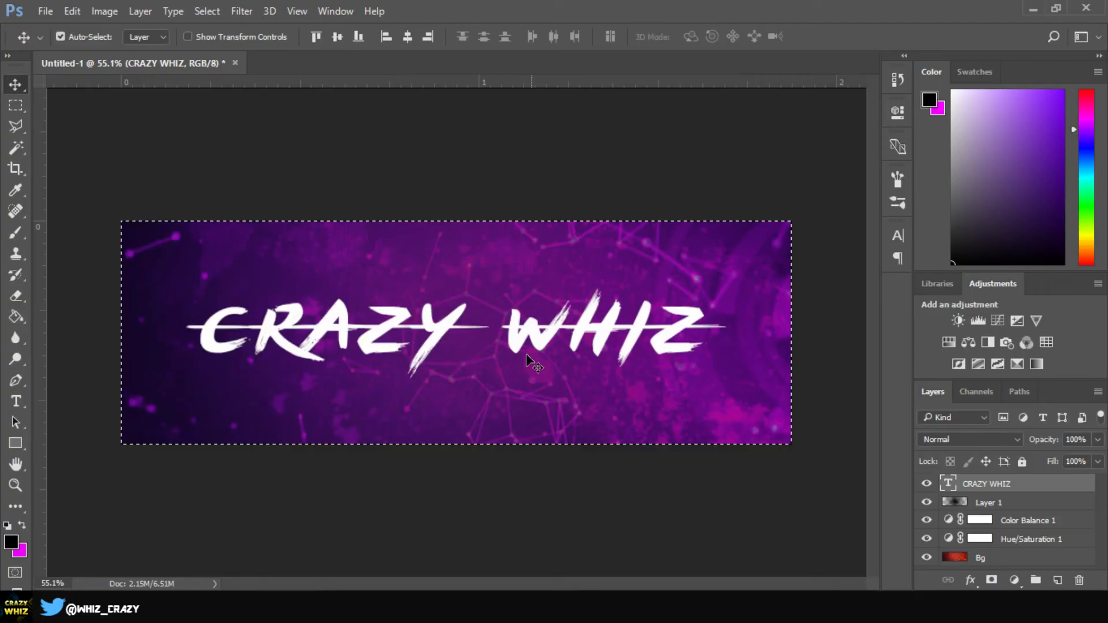
{"action": "key", "text": "ctrl+d"}
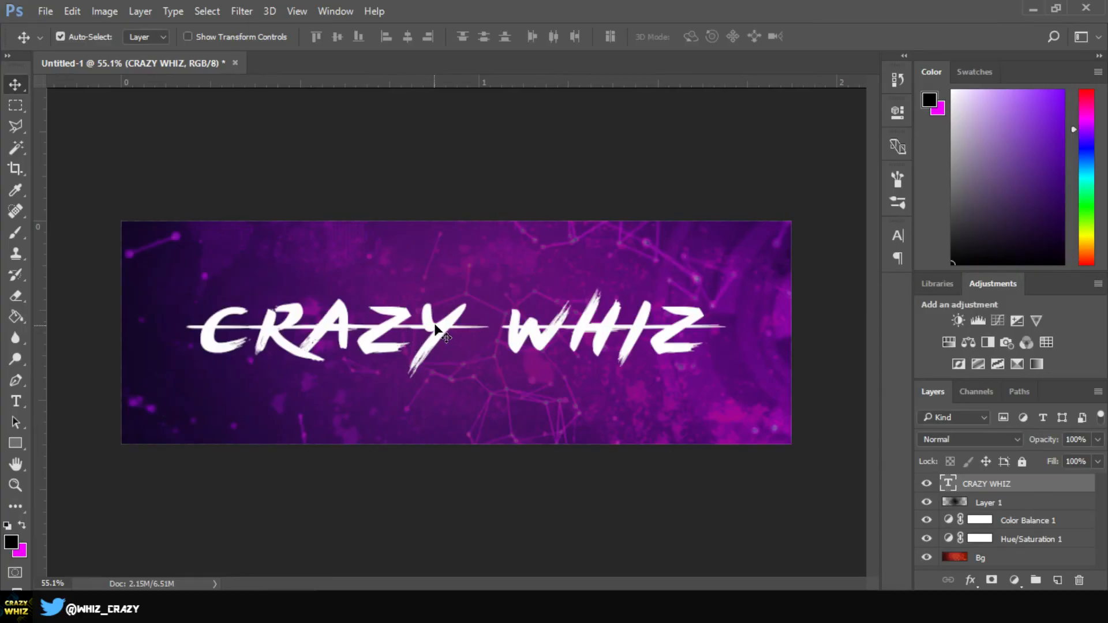
{"action": "left_click_drag", "start_coordinate": [436, 328], "coordinate": [436, 314]}
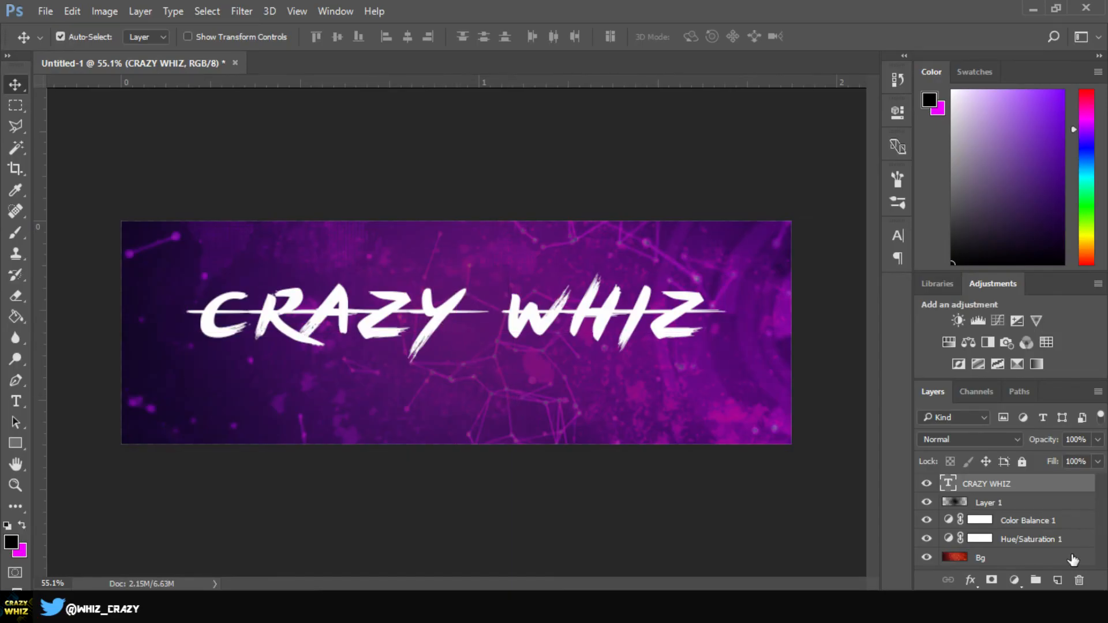
Rasterize the CRAZY WHIZ text layer and add a Gradient Overlay style
{"action": "right_click", "coordinate": [988, 485]}
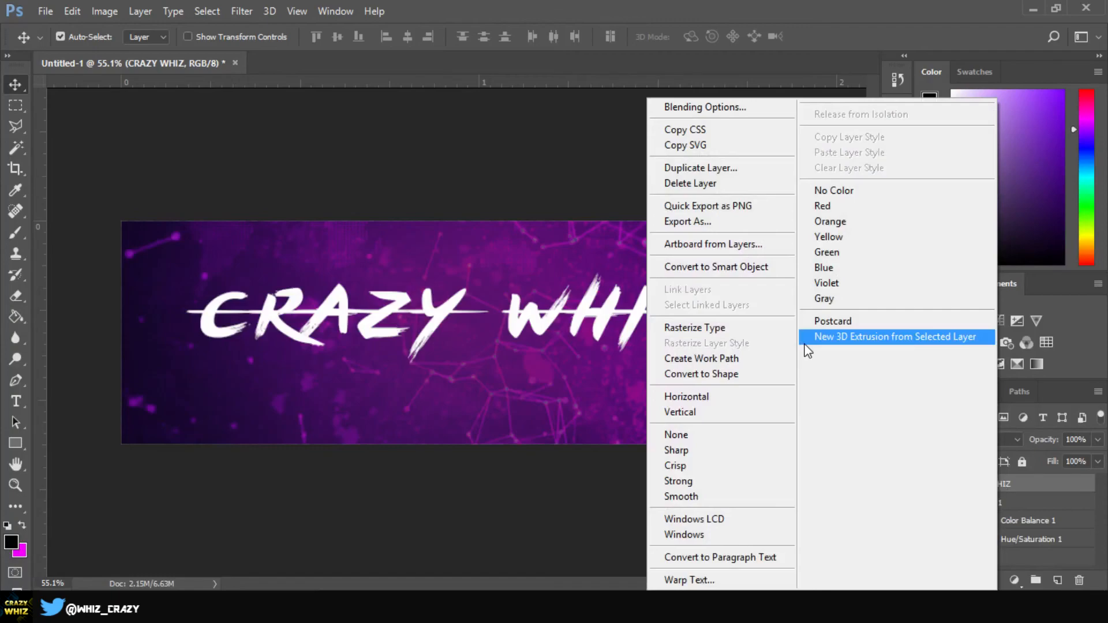
{"action": "left_click", "coordinate": [724, 328]}
{"action": "right_click", "coordinate": [1014, 482]}
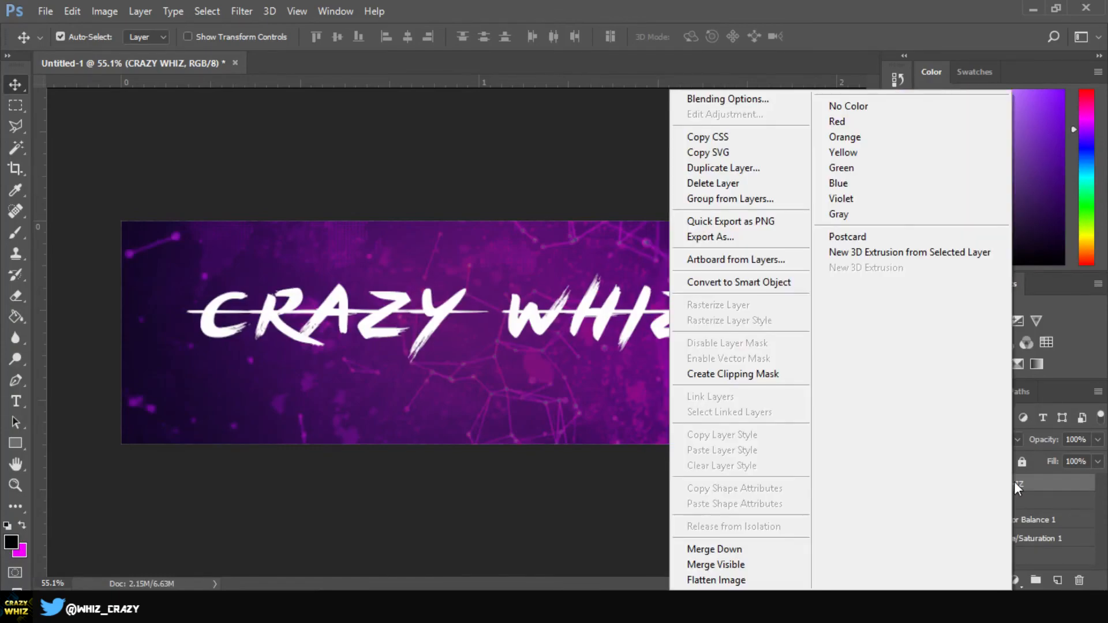
{"action": "left_click", "coordinate": [739, 101]}
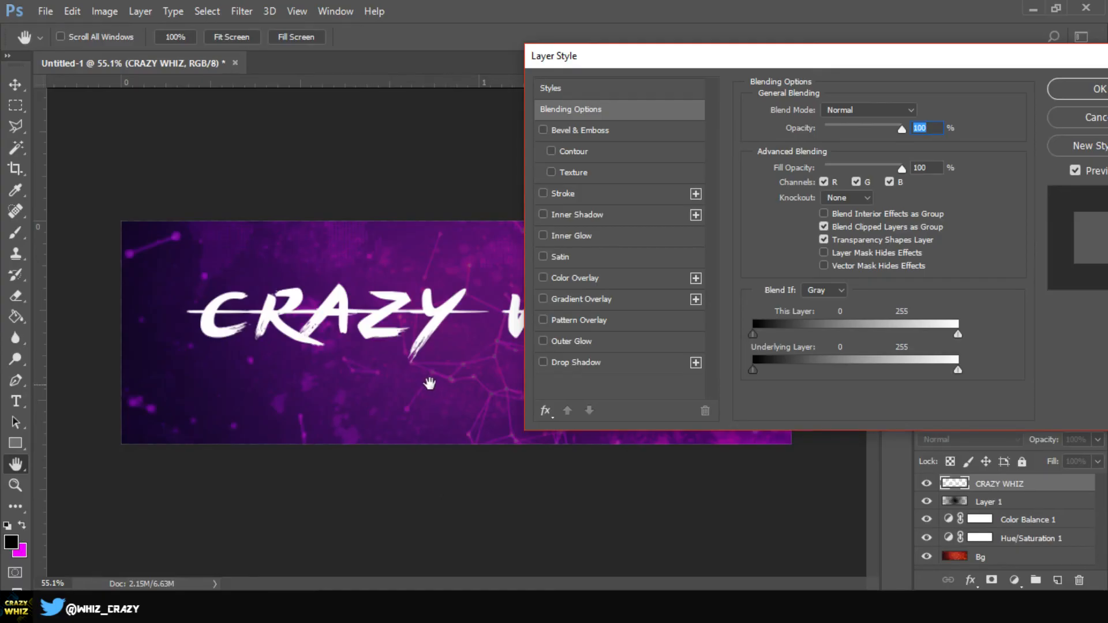
{"action": "left_click", "coordinate": [587, 299]}
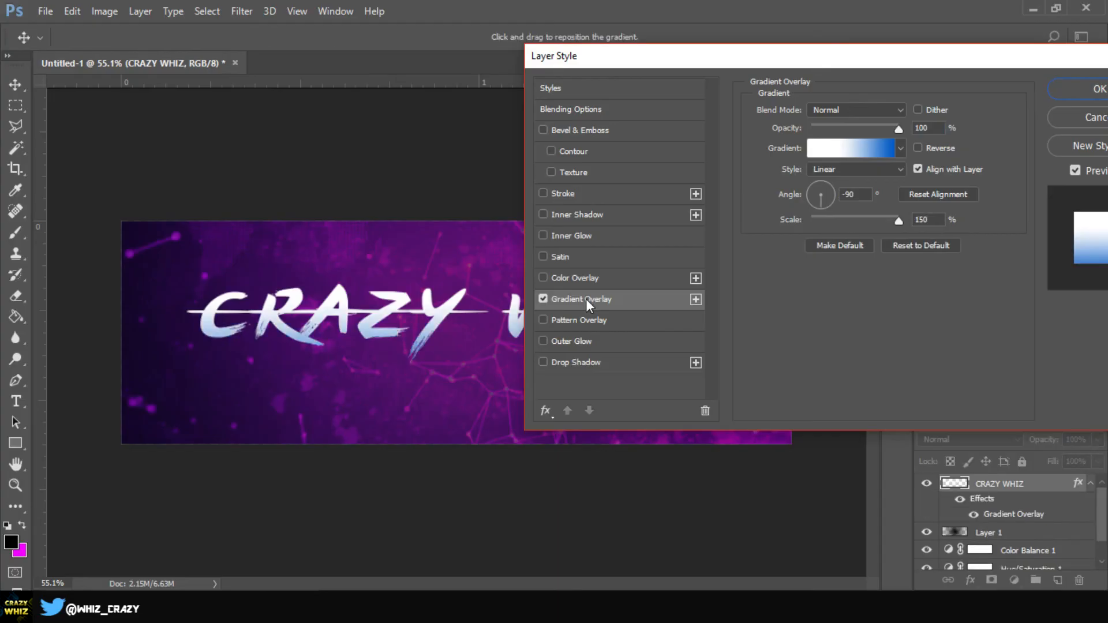
Change the gradient's right end stop to purple 740b7f
{"action": "left_click", "coordinate": [858, 143]}
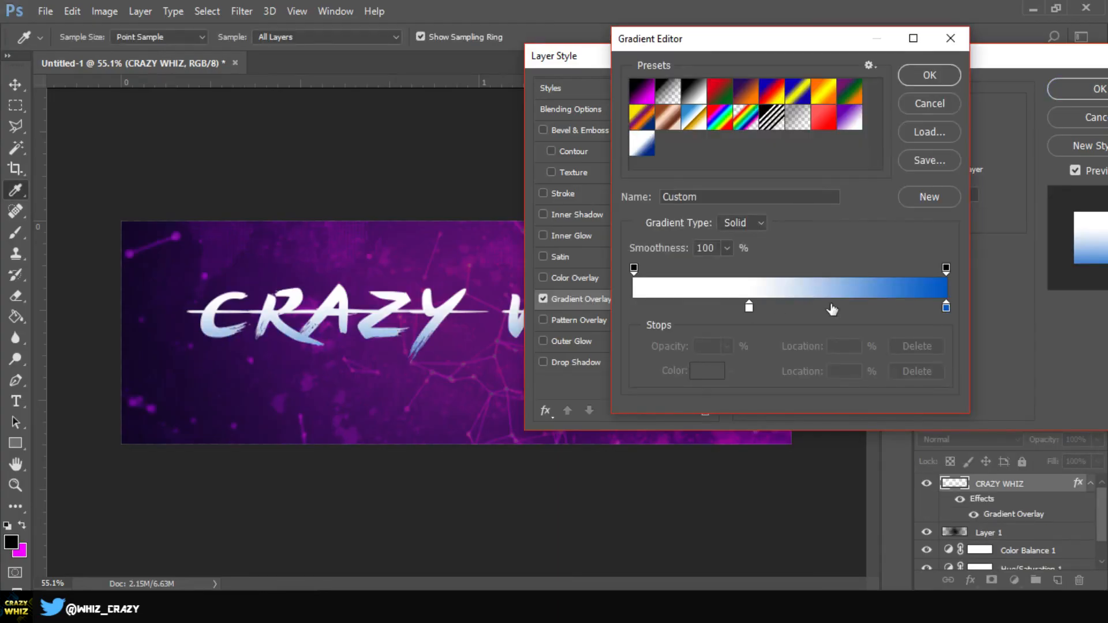
{"action": "left_click", "coordinate": [945, 308]}
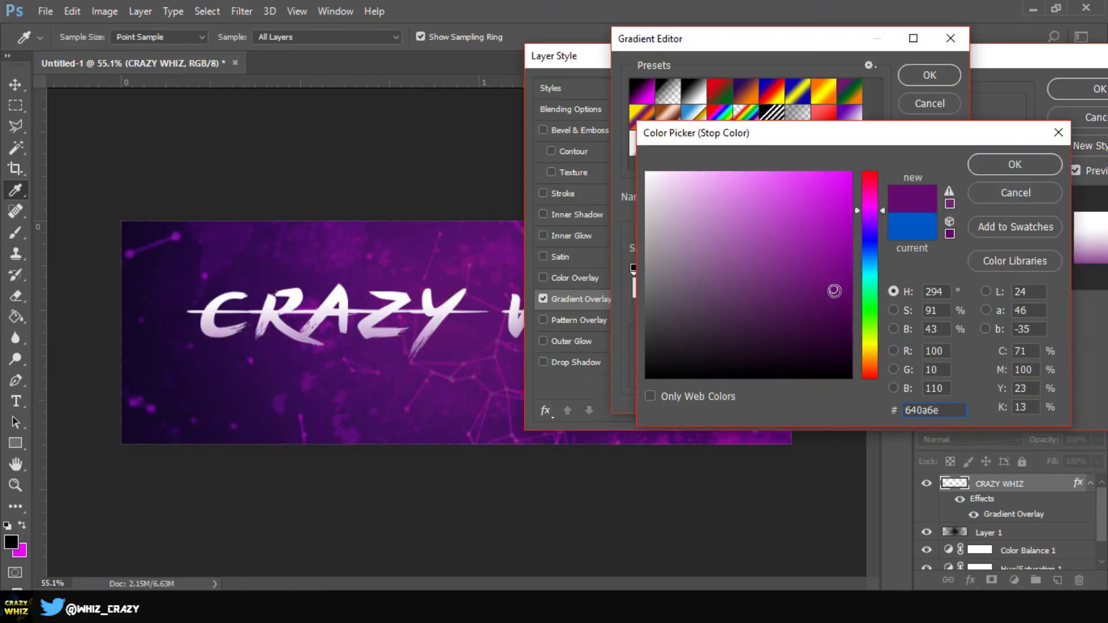
{"action": "left_click", "coordinate": [836, 292]}
{"action": "left_click", "coordinate": [847, 280]}
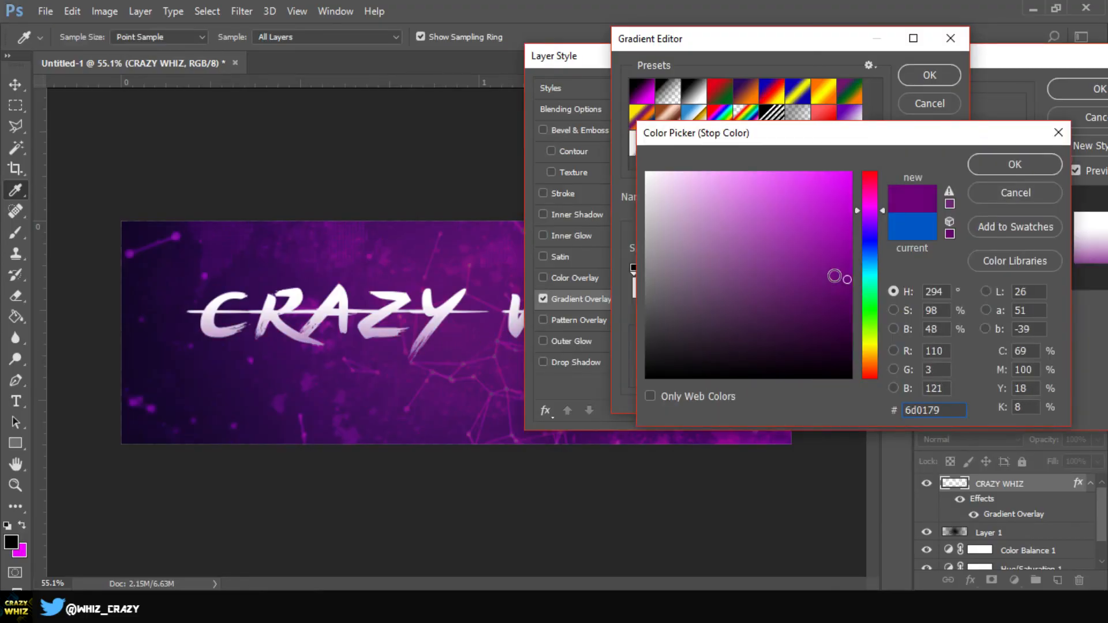
{"action": "left_click", "coordinate": [835, 275]}
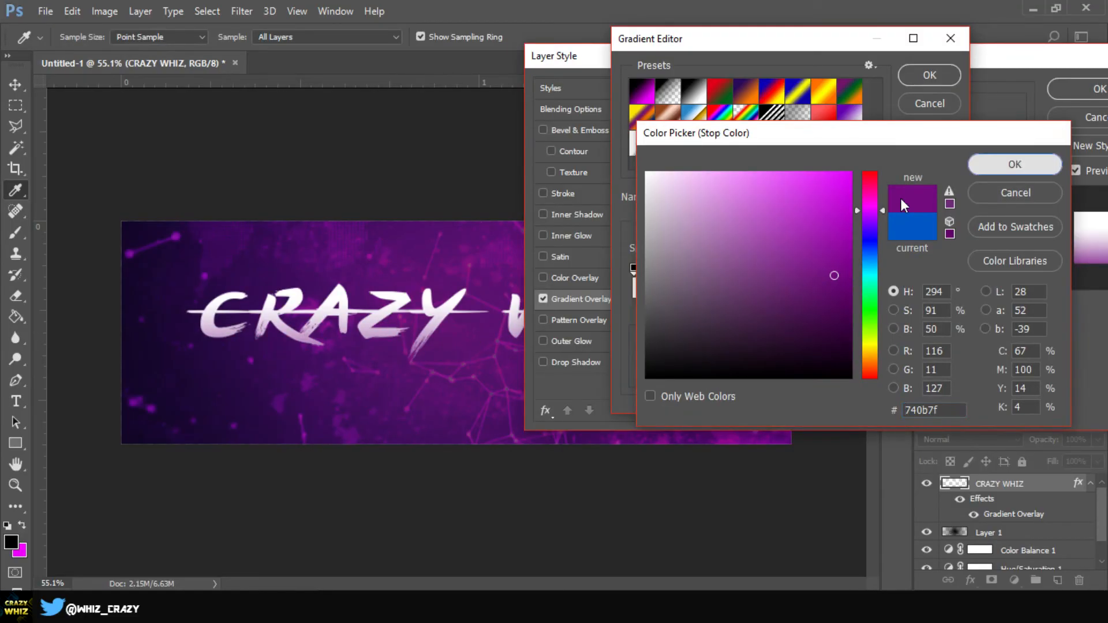
{"action": "key", "text": "Return"}
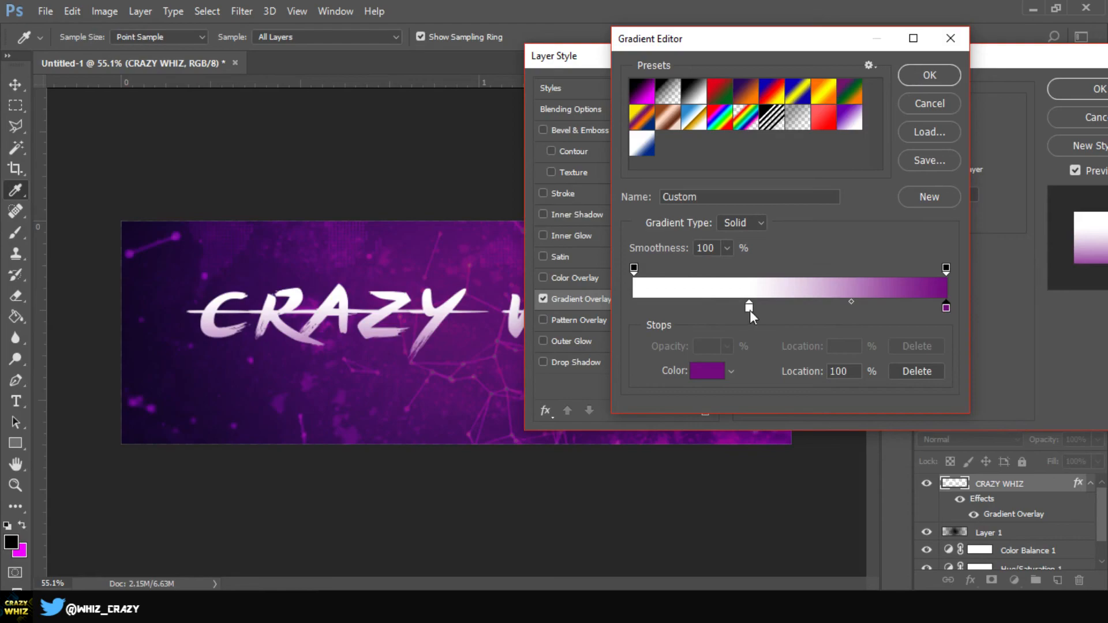
Move the gradient midpoint to 38%, reposition the white stop, and apply the overlay
{"action": "left_click_drag", "start_coordinate": [750, 310], "coordinate": [646, 312]}
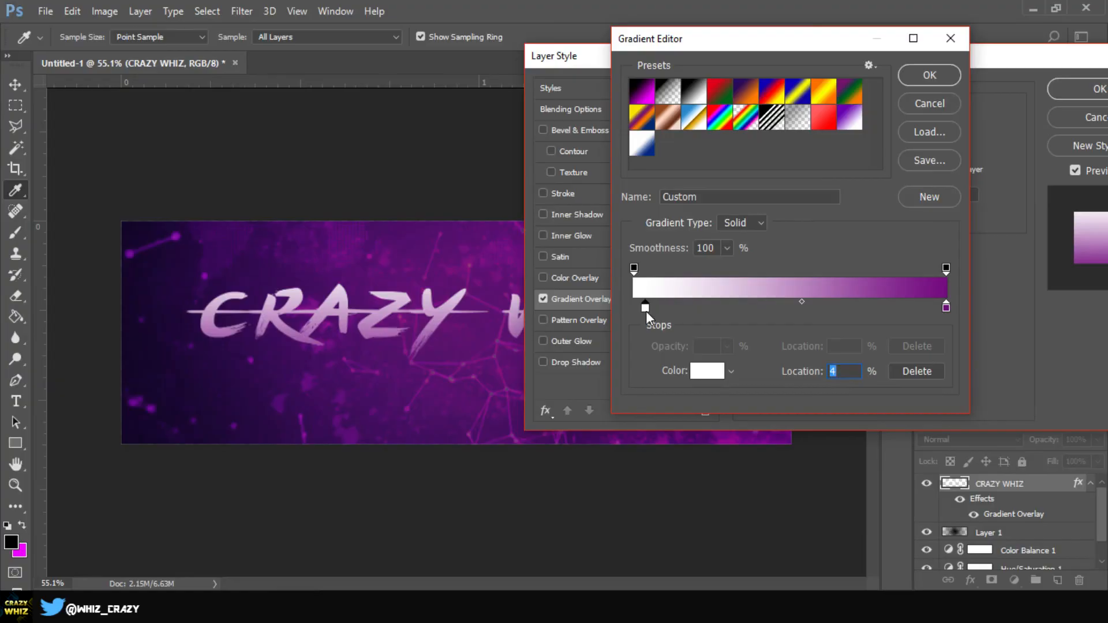
{"action": "left_click", "coordinate": [802, 302]}
{"action": "left_click_drag", "start_coordinate": [801, 302], "coordinate": [760, 302]}
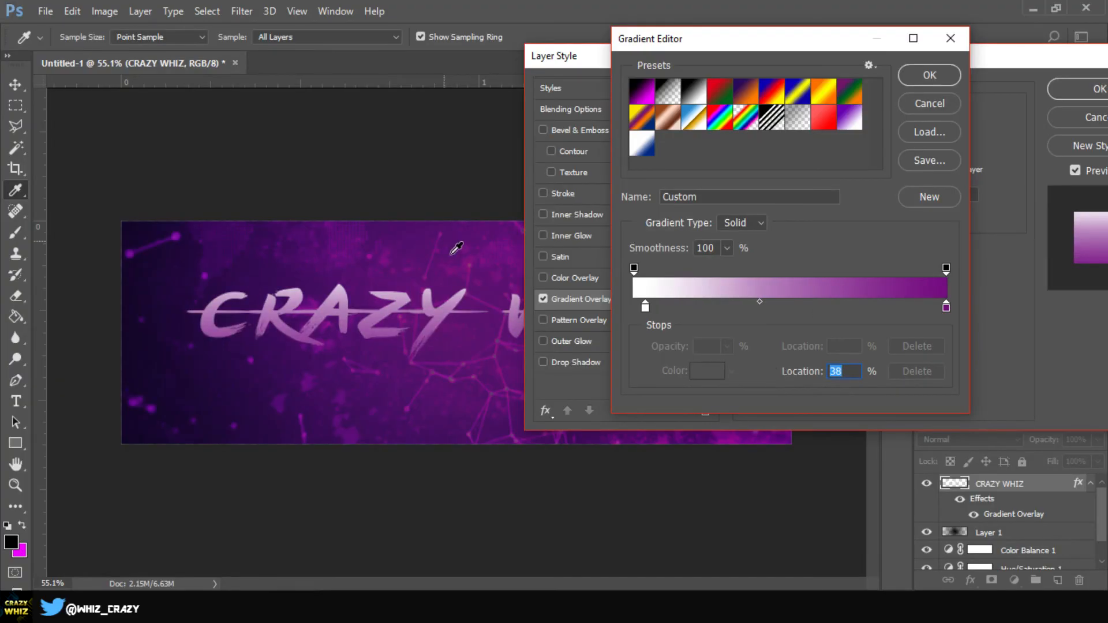
{"action": "left_click_drag", "start_coordinate": [646, 309], "coordinate": [670, 322]}
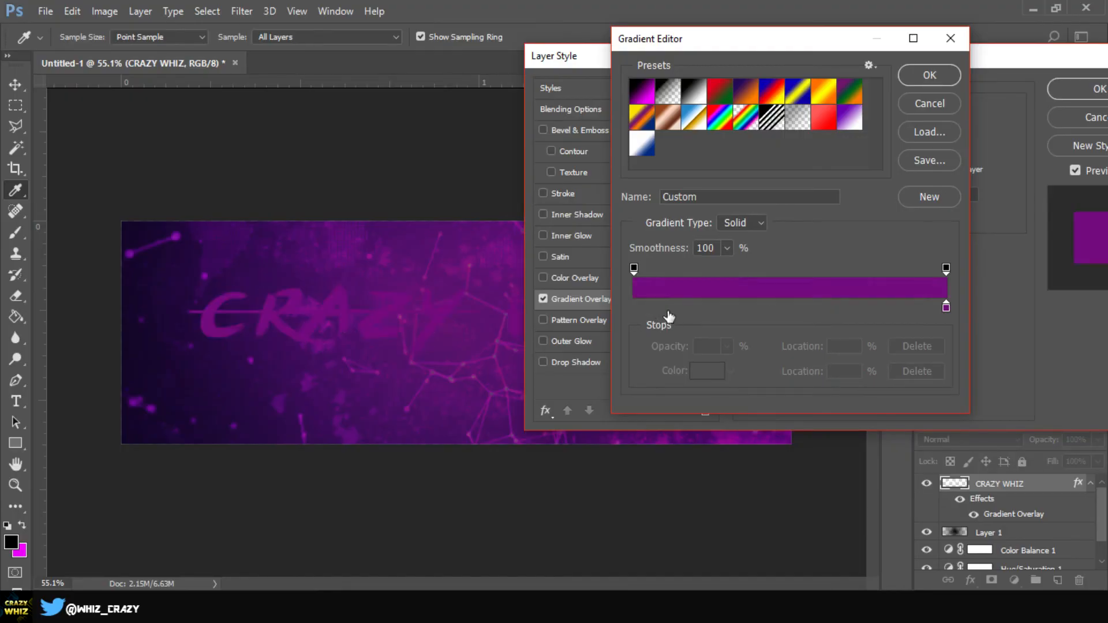
{"action": "key", "text": "ctrl+z"}
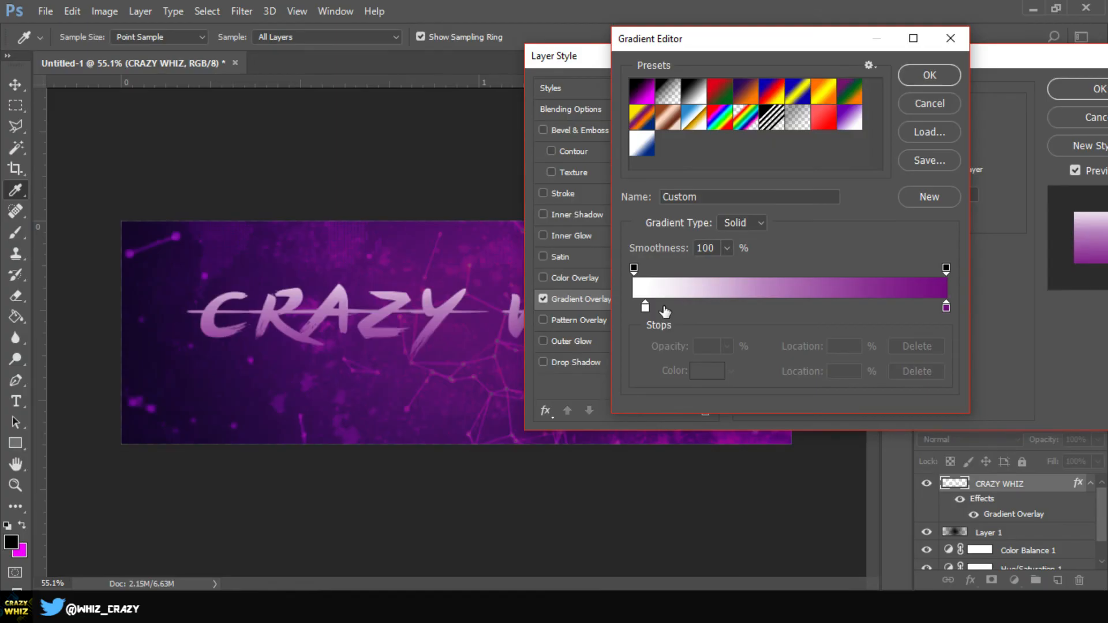
{"action": "left_click_drag", "start_coordinate": [646, 306], "coordinate": [678, 316]}
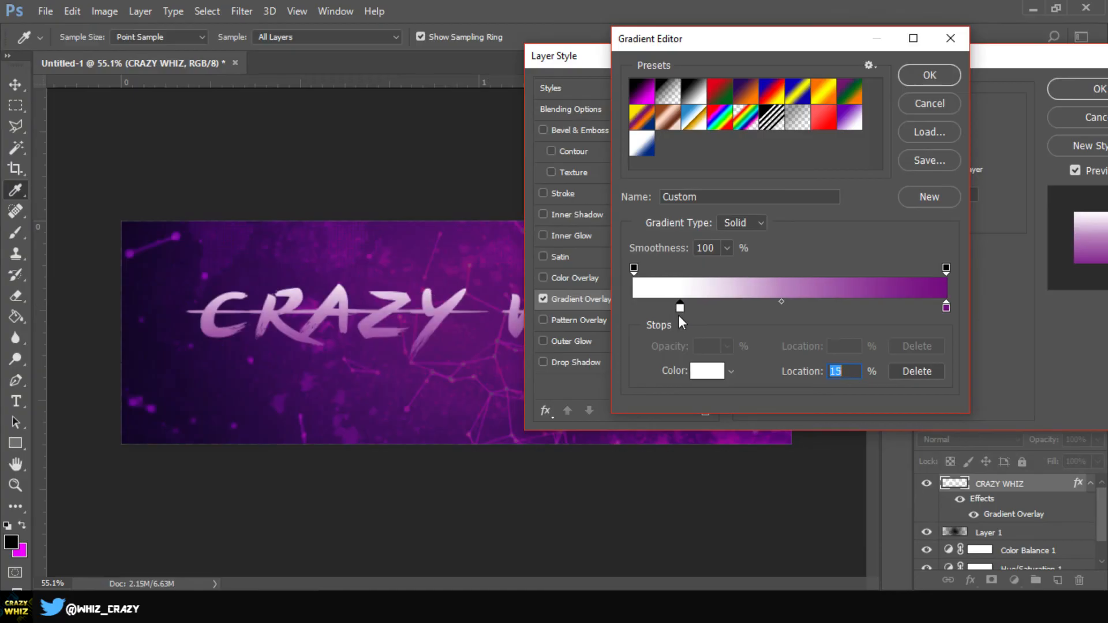
{"action": "left_click", "coordinate": [923, 75]}
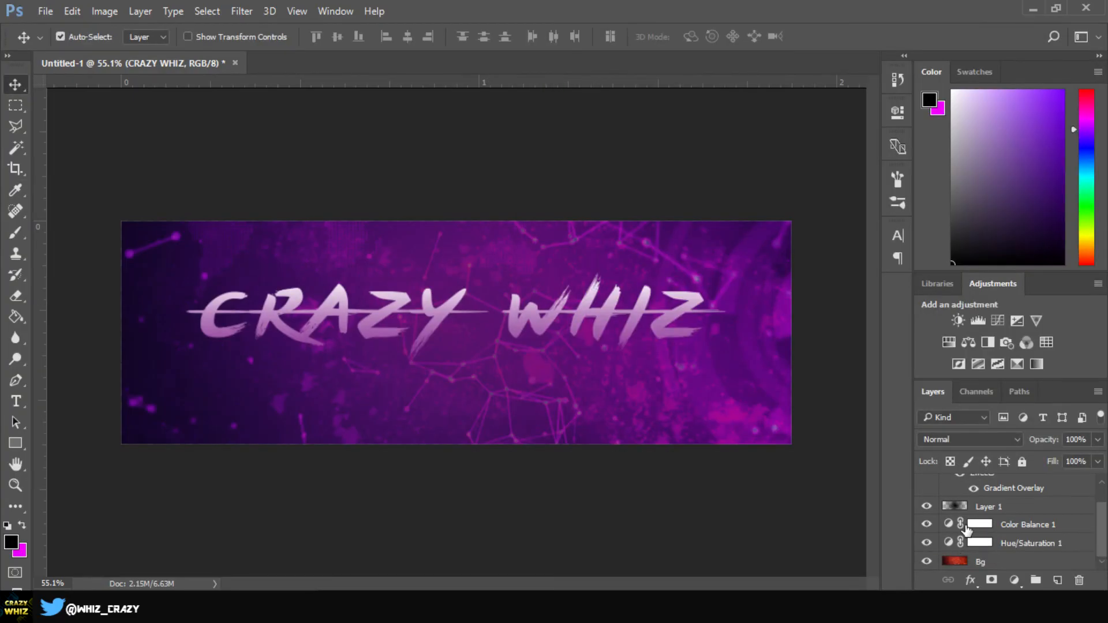
Retune Color Balance 1 midtones to Cyan-Red +28, Magenta-Green +46 and Yellow-Blue +54
{"action": "double_click", "coordinate": [948, 525]}
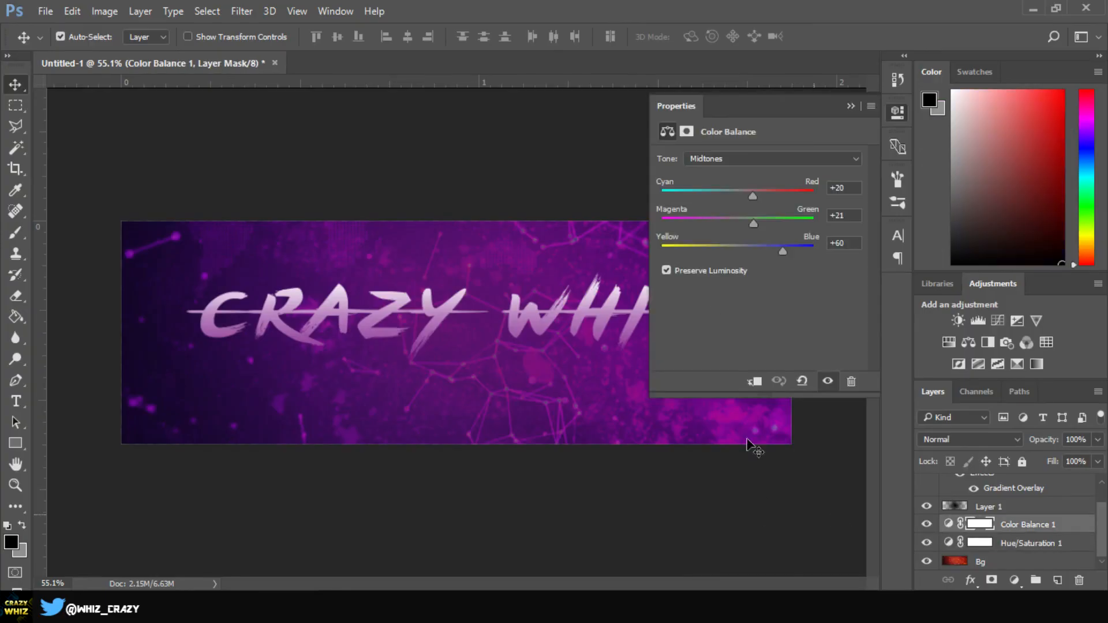
{"action": "left_click_drag", "start_coordinate": [737, 196], "coordinate": [751, 197]}
{"action": "left_click_drag", "start_coordinate": [751, 198], "coordinate": [758, 197]}
{"action": "mouse_move", "coordinate": [753, 222]}
{"action": "left_mouse_down"}
{"action": "mouse_move", "coordinate": [863, 227]}
{"action": "mouse_move", "coordinate": [773, 226]}
{"action": "left_mouse_up"}
{"action": "left_click_drag", "start_coordinate": [782, 252], "coordinate": [755, 251]}
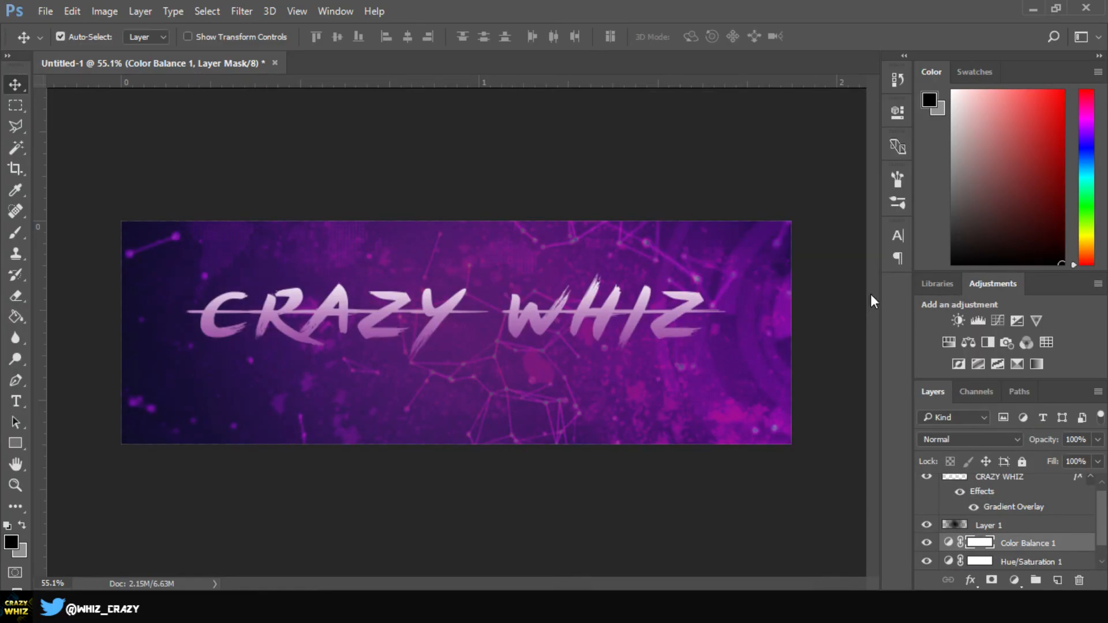
{"action": "scroll", "coordinate": [1001, 537], "scroll_direction": "up", "scroll_amount": 1}
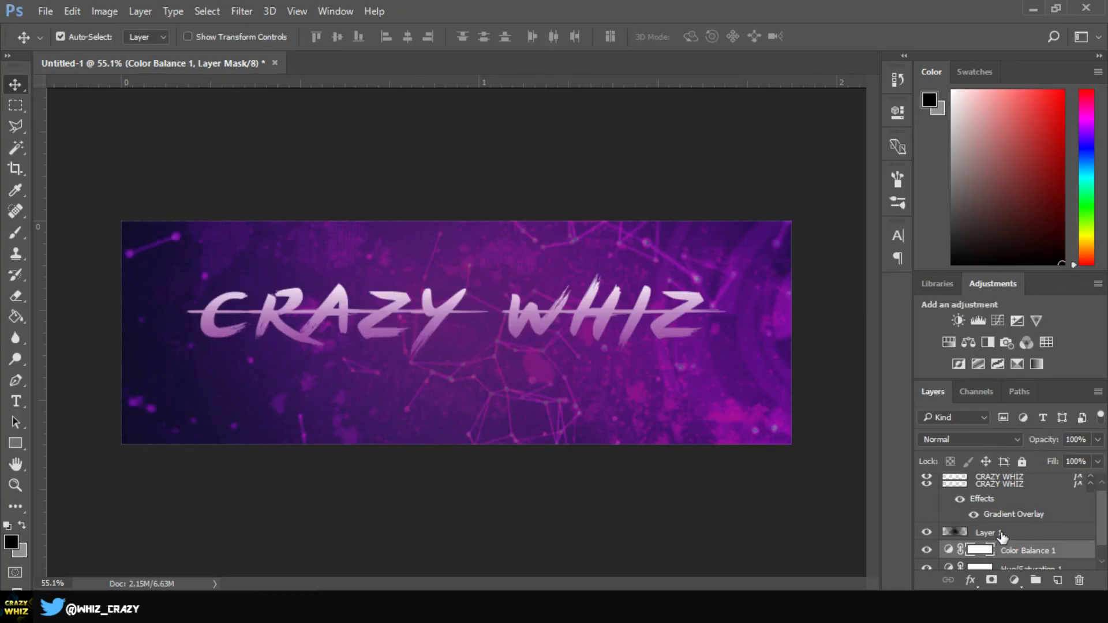
Change the CRAZY WHIZ gradient overlay's purple end stop to blue 0012ff
{"action": "left_click", "coordinate": [994, 492]}
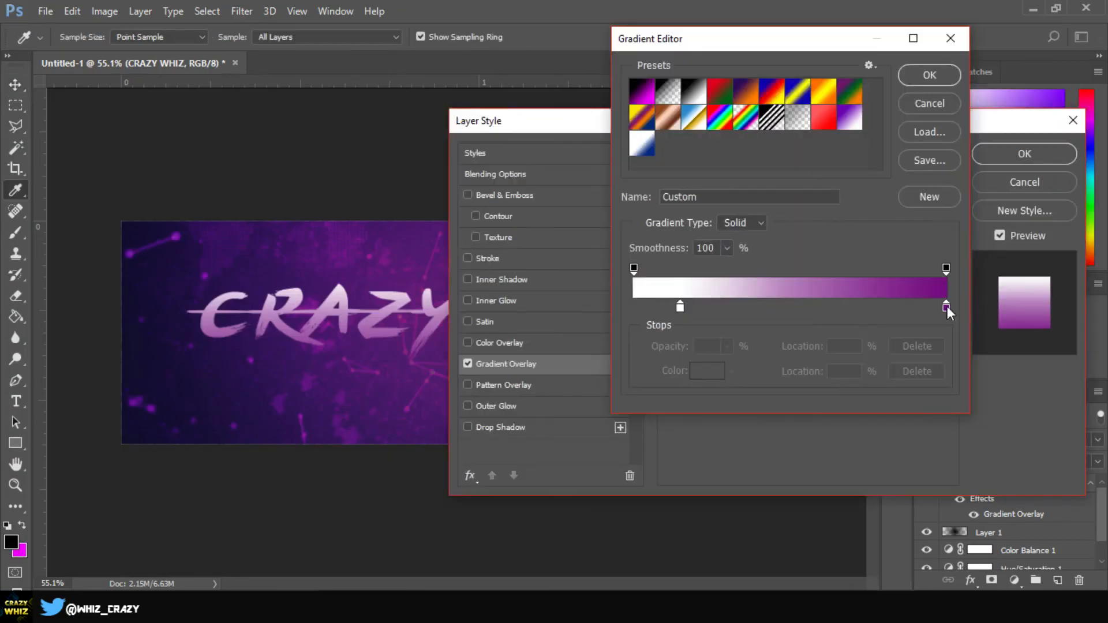
{"action": "left_click", "coordinate": [946, 307]}
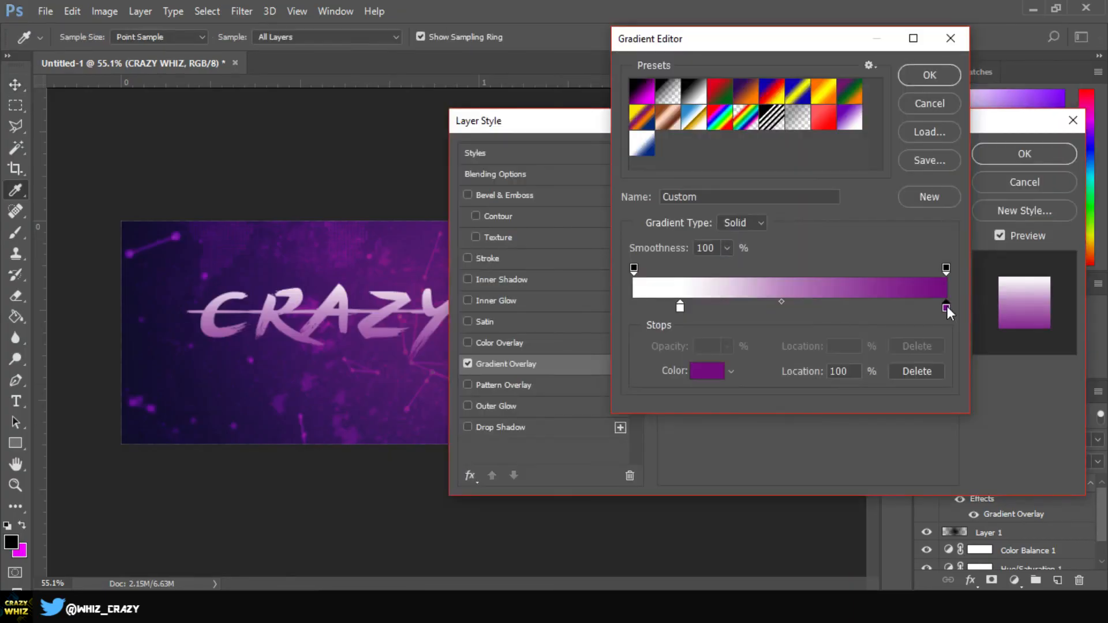
{"action": "left_click", "coordinate": [705, 371]}
{"action": "left_click", "coordinate": [872, 242]}
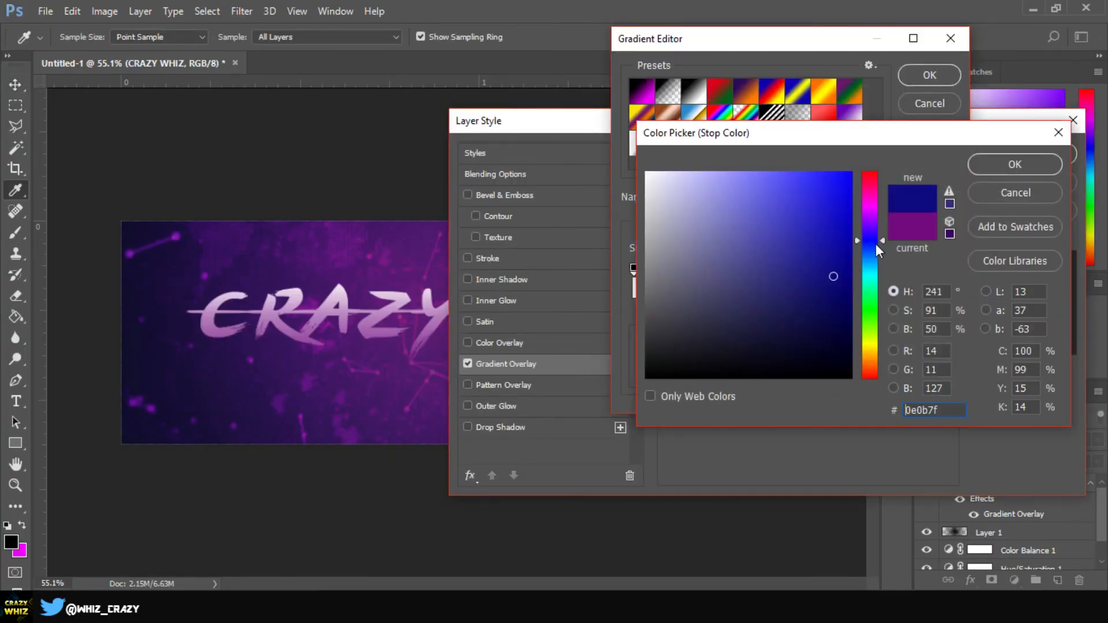
{"action": "left_click", "coordinate": [875, 244]}
{"action": "left_click_drag", "start_coordinate": [822, 191], "coordinate": [857, 173]}
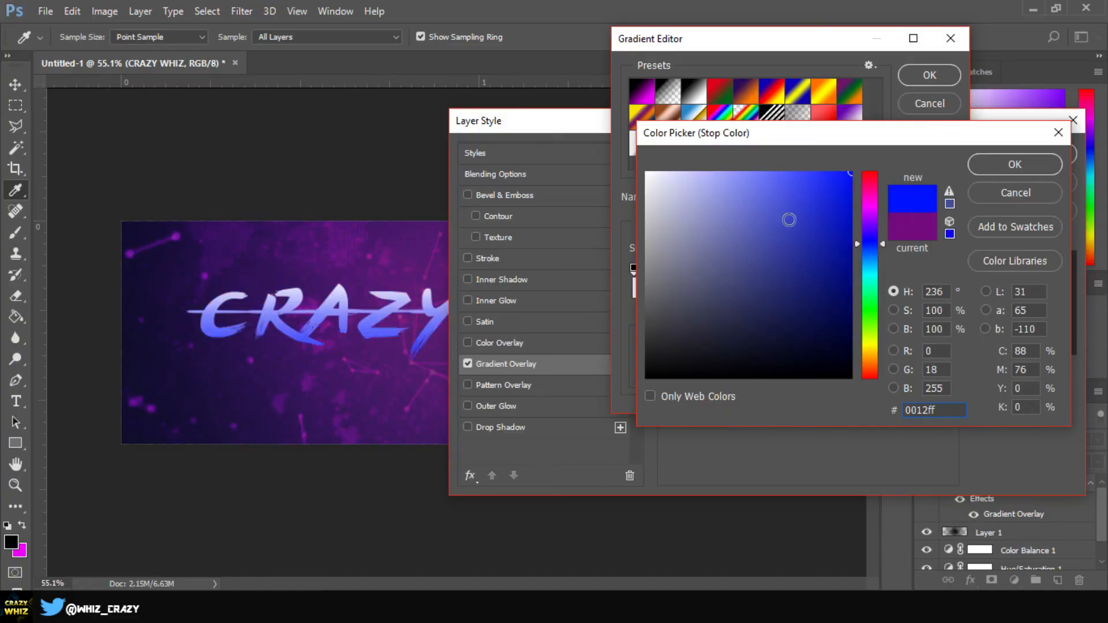
{"action": "left_click_drag", "start_coordinate": [775, 175], "coordinate": [850, 235]}
{"action": "left_click", "coordinate": [1014, 166]}
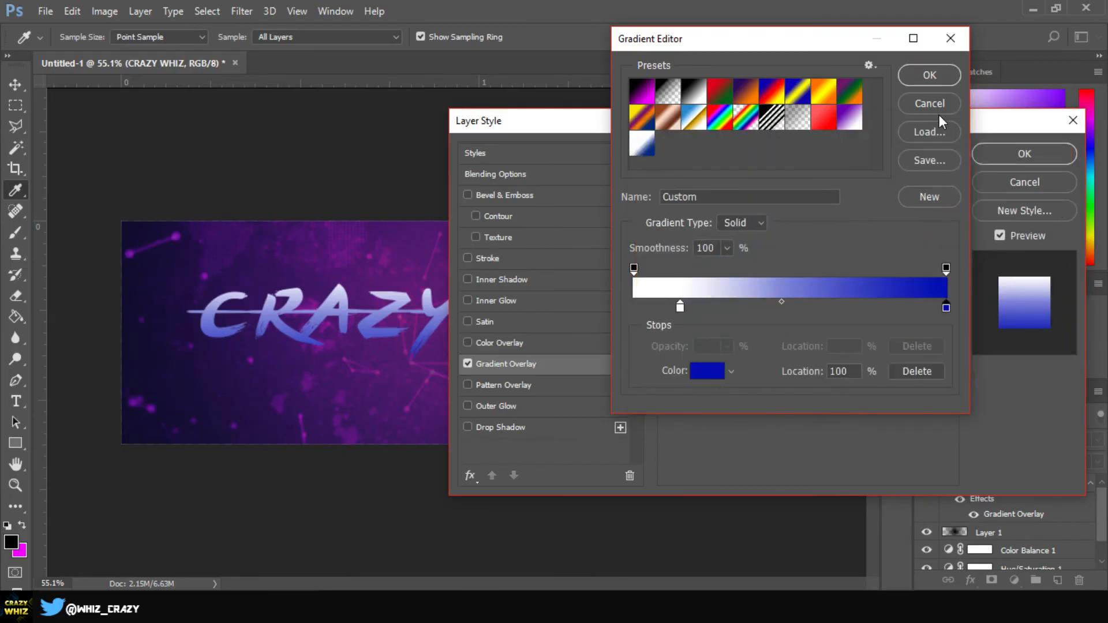
{"action": "left_click", "coordinate": [924, 80]}
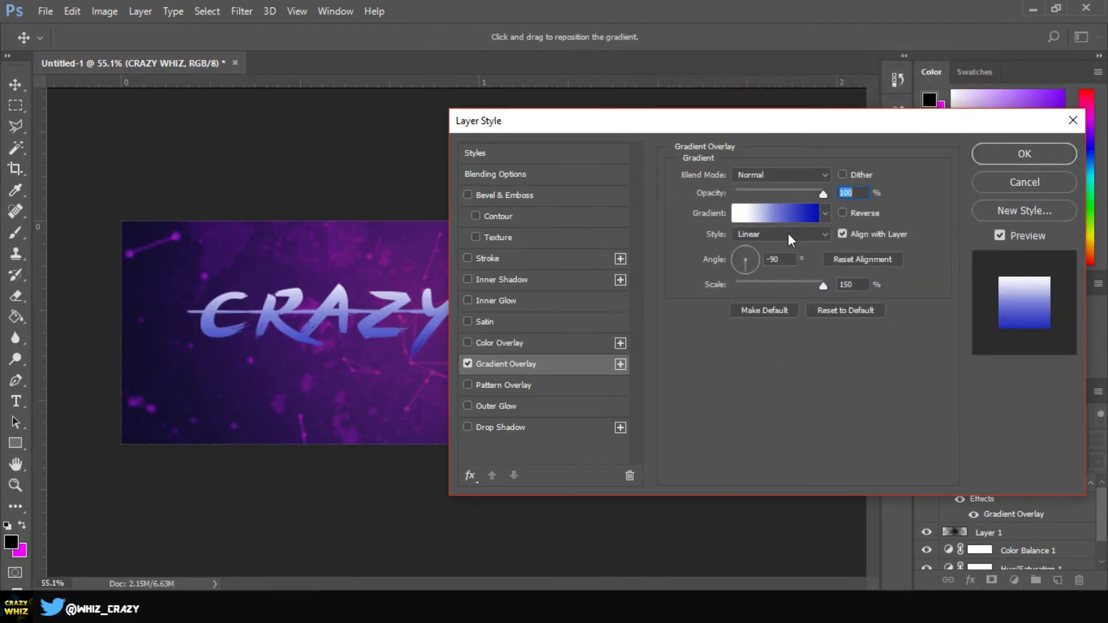
Move the white stop to 39%, adjust the gradient midpoint, and apply the overlay
{"action": "left_click", "coordinate": [808, 213]}
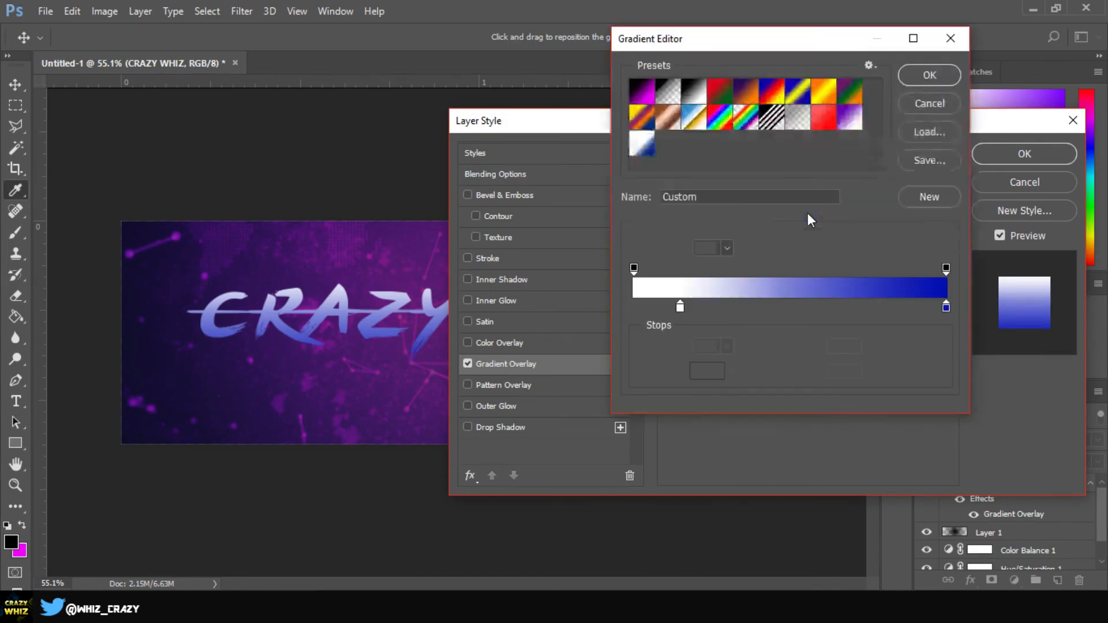
{"action": "left_click_drag", "start_coordinate": [682, 310], "coordinate": [727, 309]}
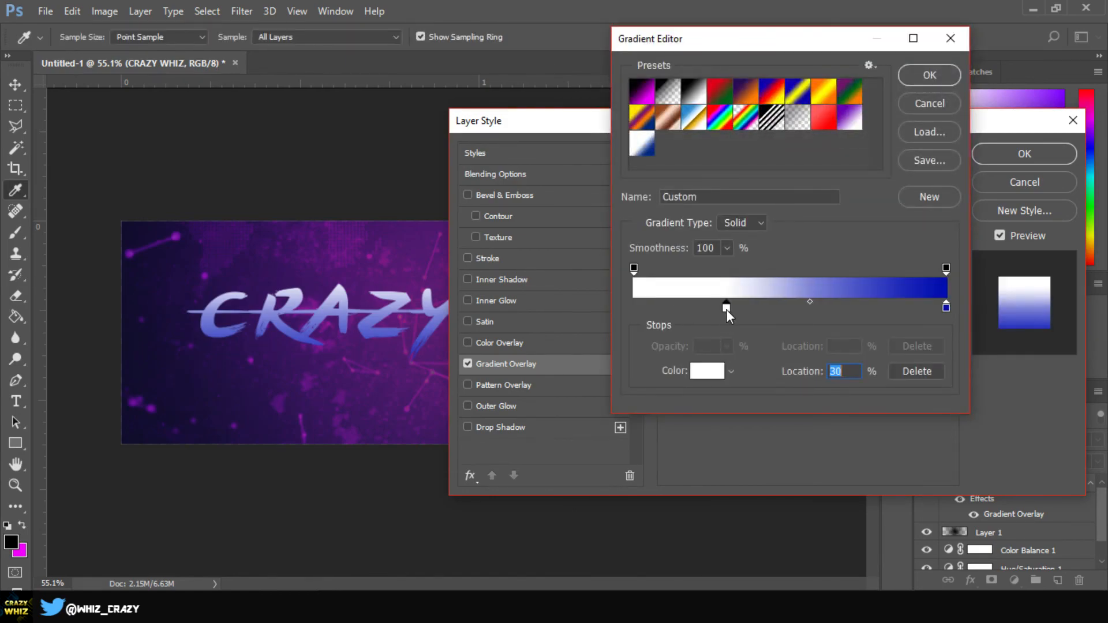
{"action": "left_click_drag", "start_coordinate": [808, 302], "coordinate": [821, 303]}
{"action": "left_click_drag", "start_coordinate": [726, 308], "coordinate": [710, 309]}
{"action": "left_click_drag", "start_coordinate": [813, 302], "coordinate": [806, 280]}
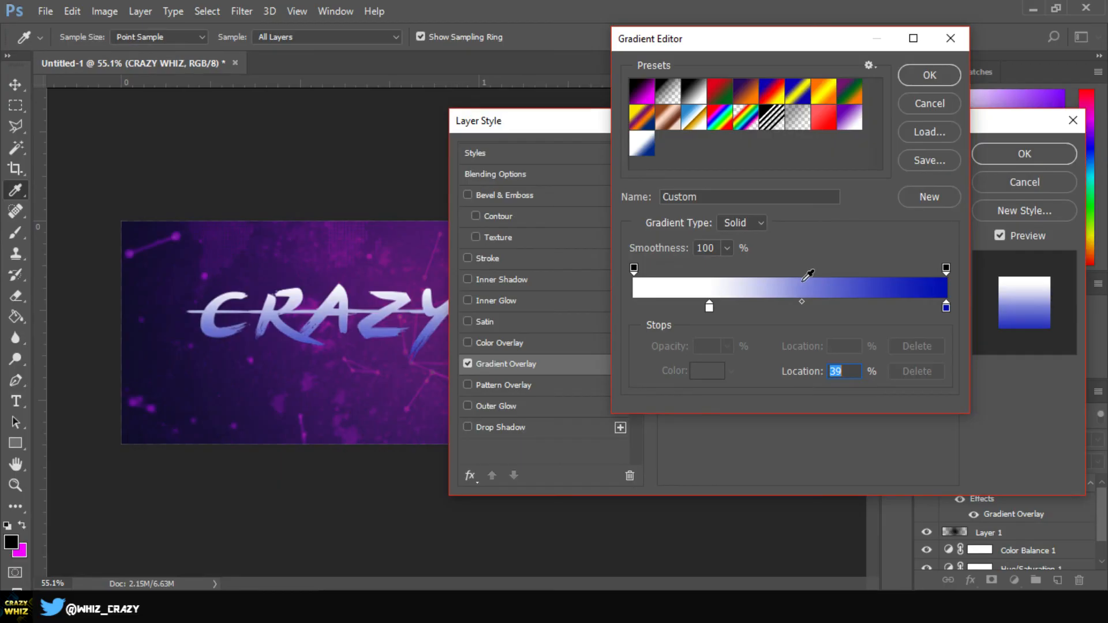
{"action": "left_click", "coordinate": [924, 77]}
{"action": "left_click", "coordinate": [1025, 154]}
{"action": "key", "text": "v"}
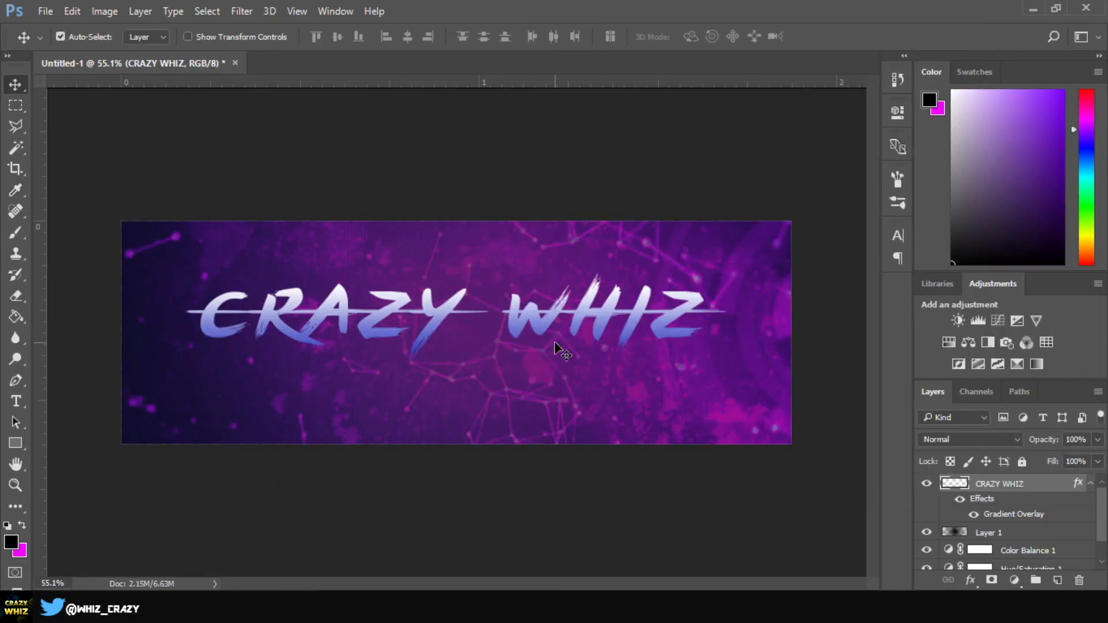